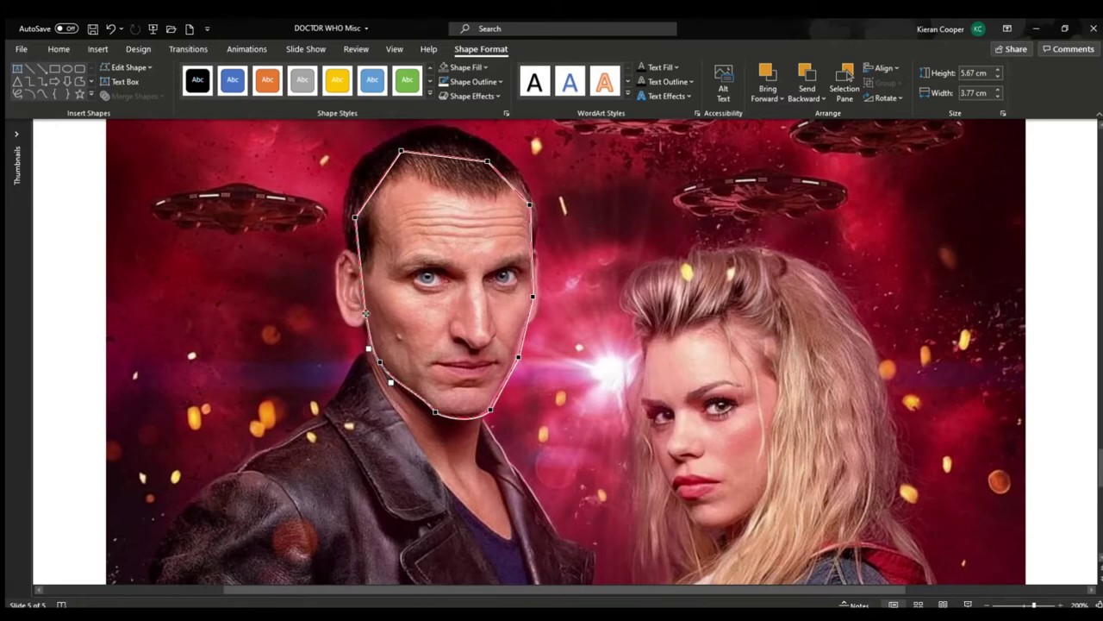
- Adjust the face outline's points so its segments curve along the left cheek and the right side of the man's jaw
click(364, 314)
drag(362, 282, 363, 245)
click(354, 217)
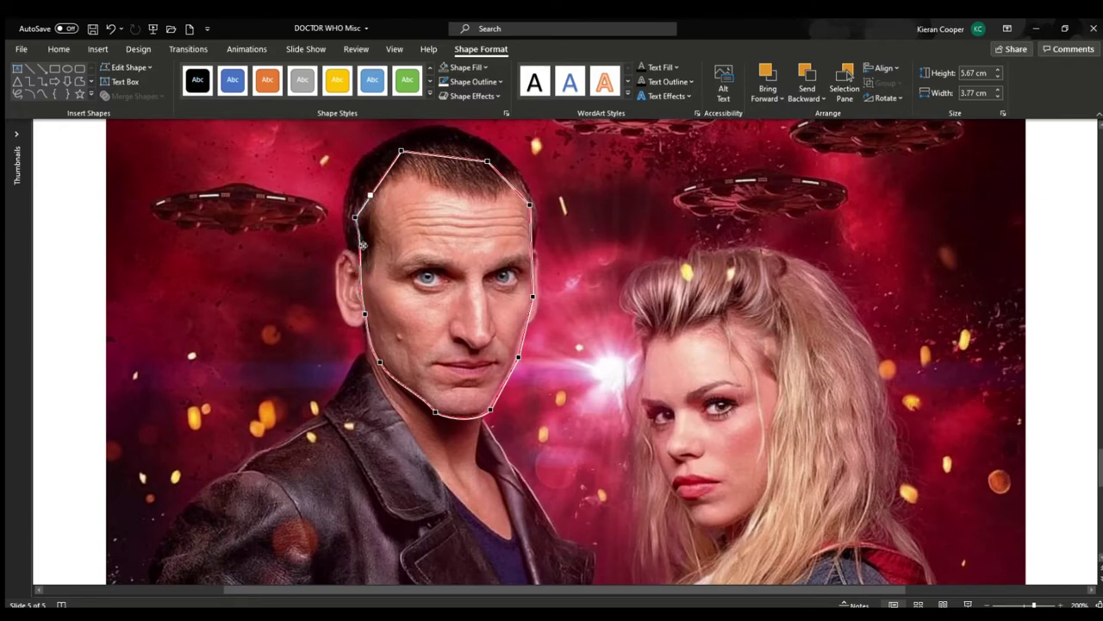
click(520, 354)
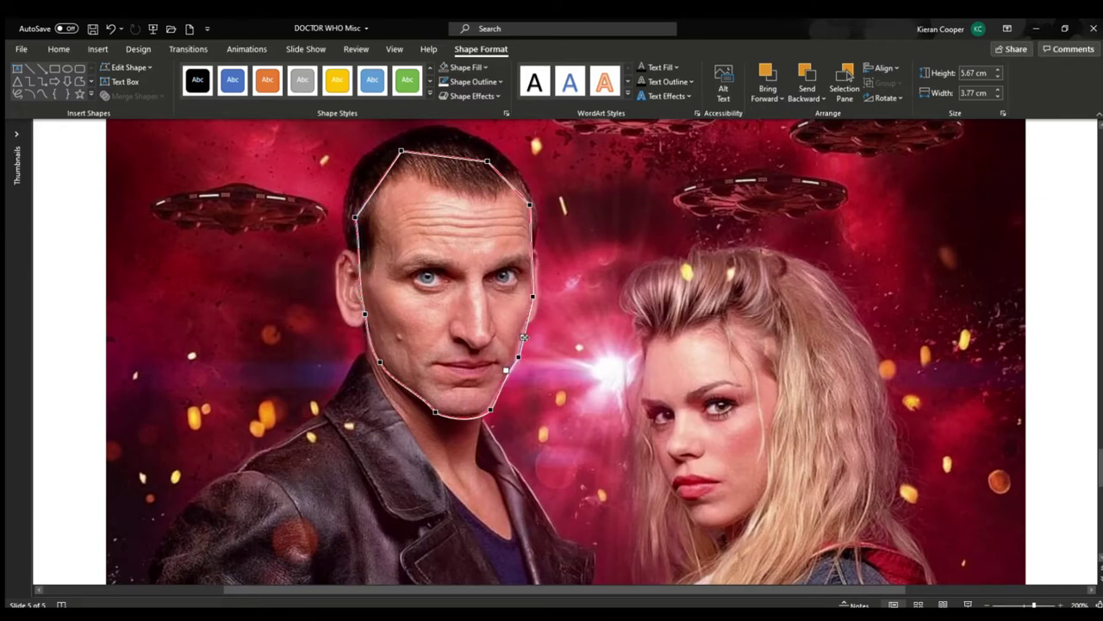
mouse_move(524, 337)
mouse_down()
mouse_move(538, 314)
mouse_move(517, 334)
mouse_up()
click(532, 296)
click(490, 409)
drag(498, 393, 528, 340)
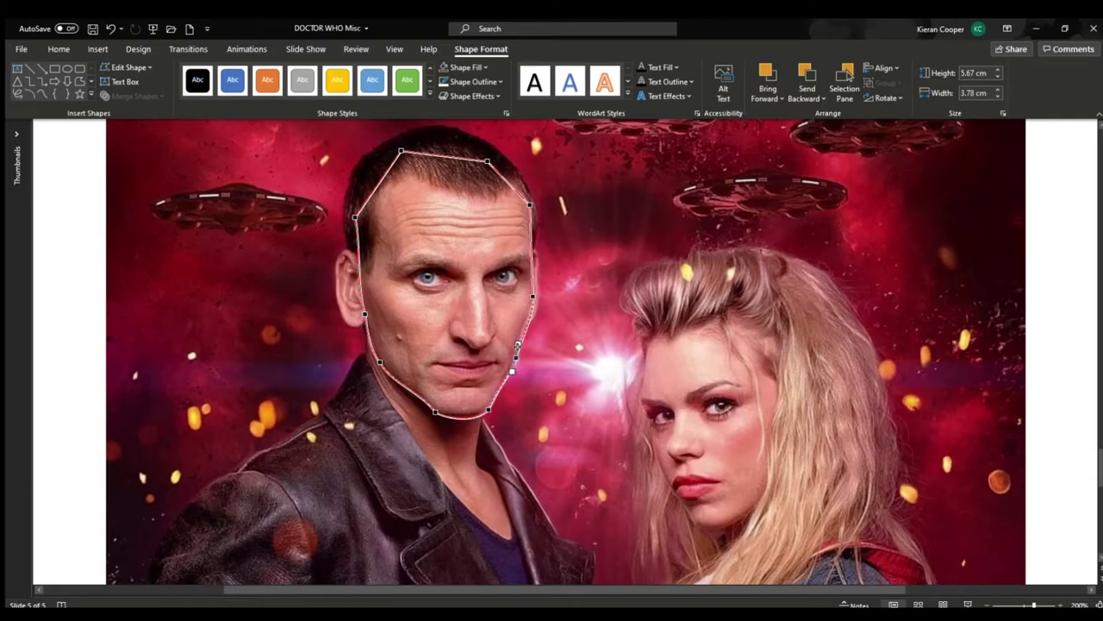
- Bend the face outline's segments along the right cheek and round its corner at the right temple
click(533, 295)
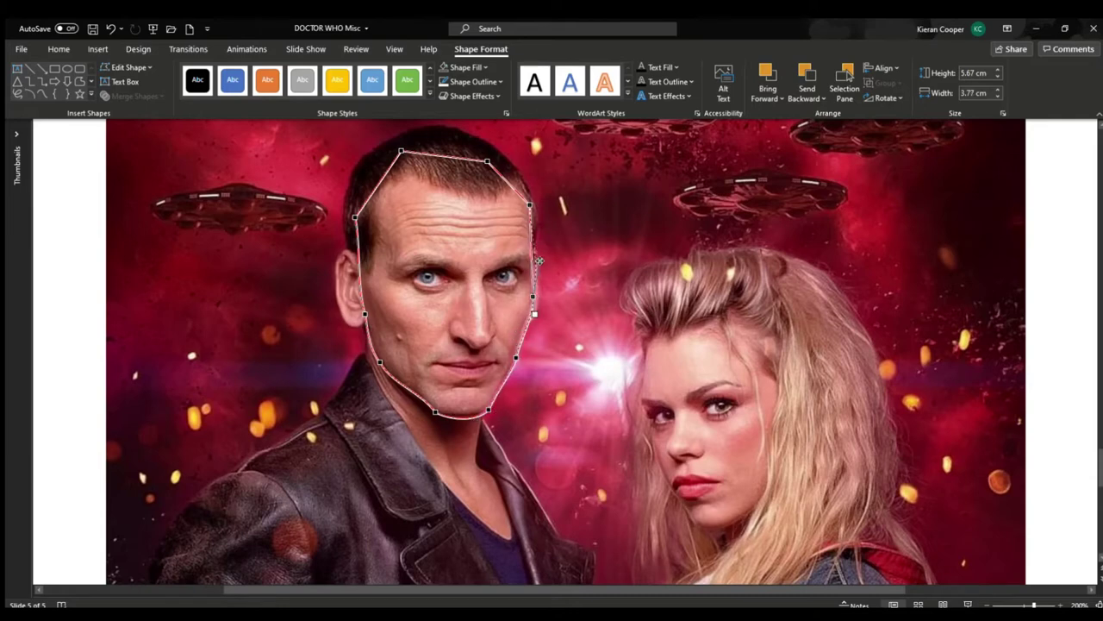
drag(534, 263, 533, 267)
click(529, 205)
drag(516, 190, 524, 179)
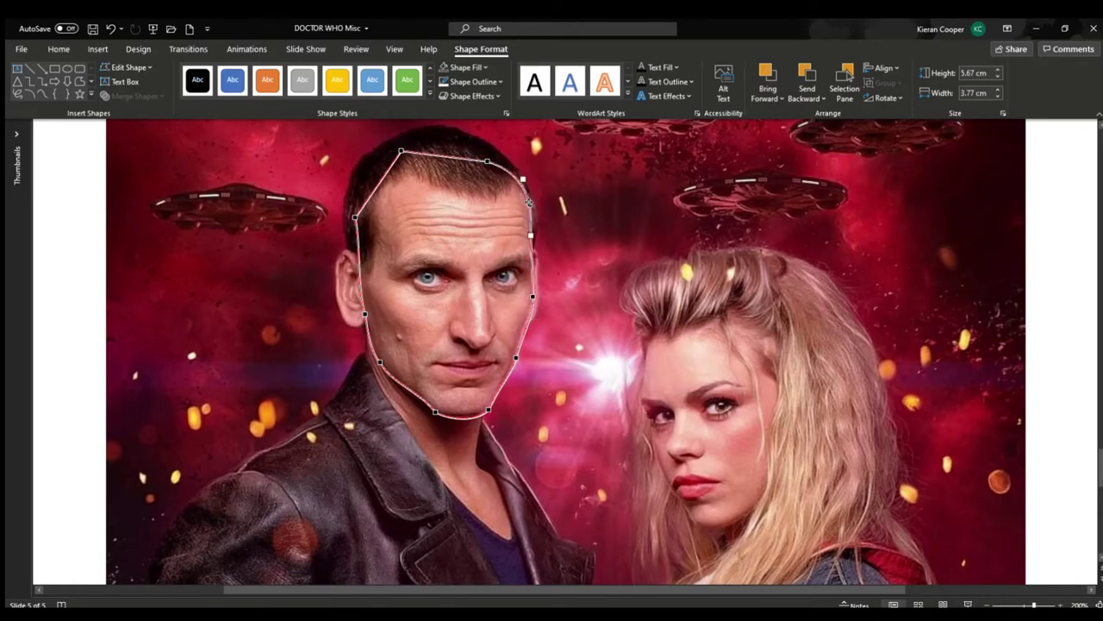
click(624, 256)
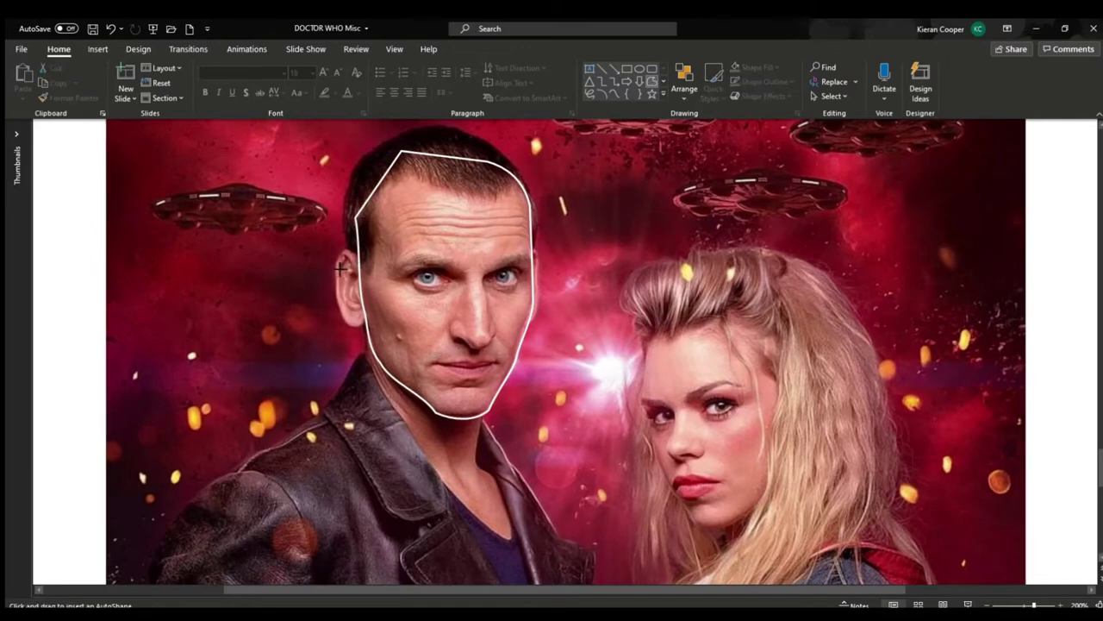
- Draw an open freeform about 1.23 cm high and 0.66 cm wide over the man's left-side ear, with white outline and no fill
double_click(369, 321)
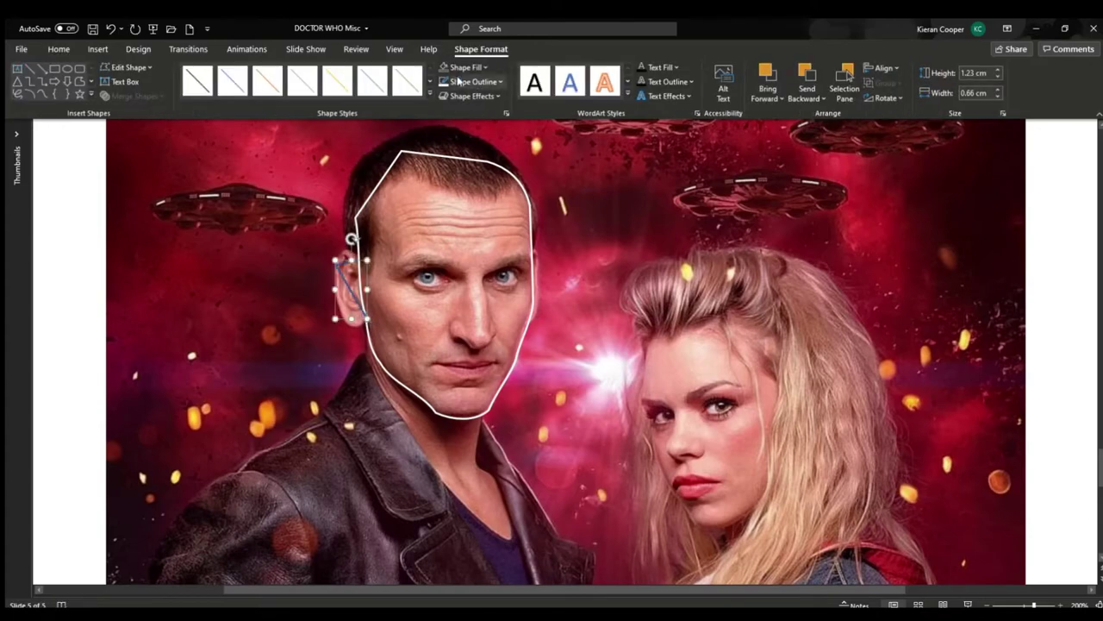
click(444, 82)
click(444, 68)
- Edit the left-side ear freeform's points so its segments curve around the top, outer edge and lobe of the ear
click(142, 69)
click(143, 98)
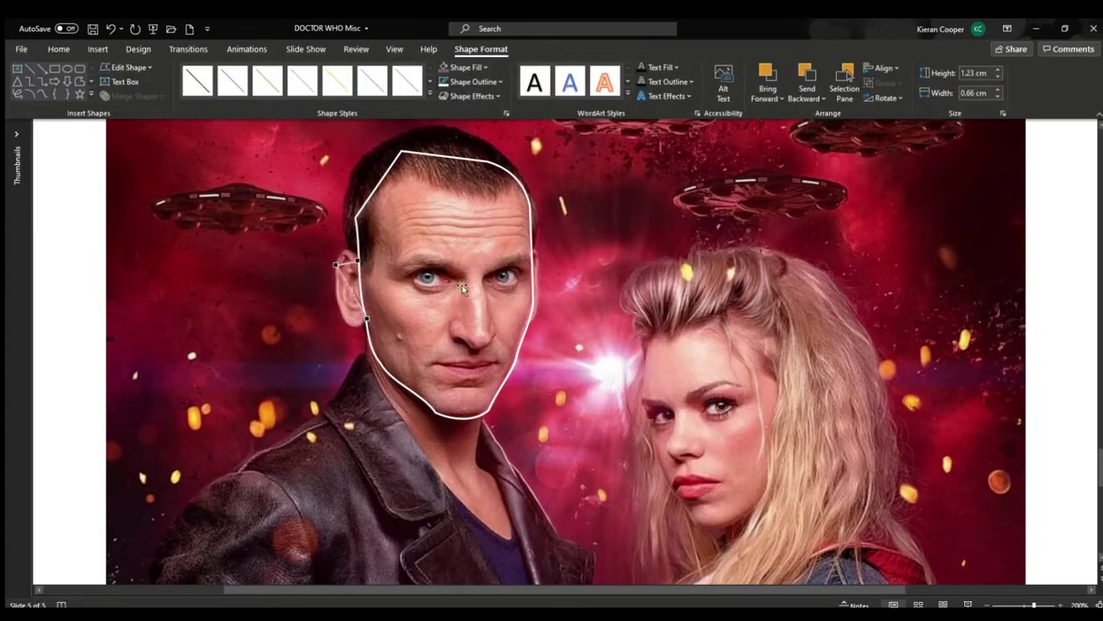
drag(352, 262, 339, 250)
click(336, 264)
drag(346, 283, 330, 314)
click(367, 319)
click(336, 265)
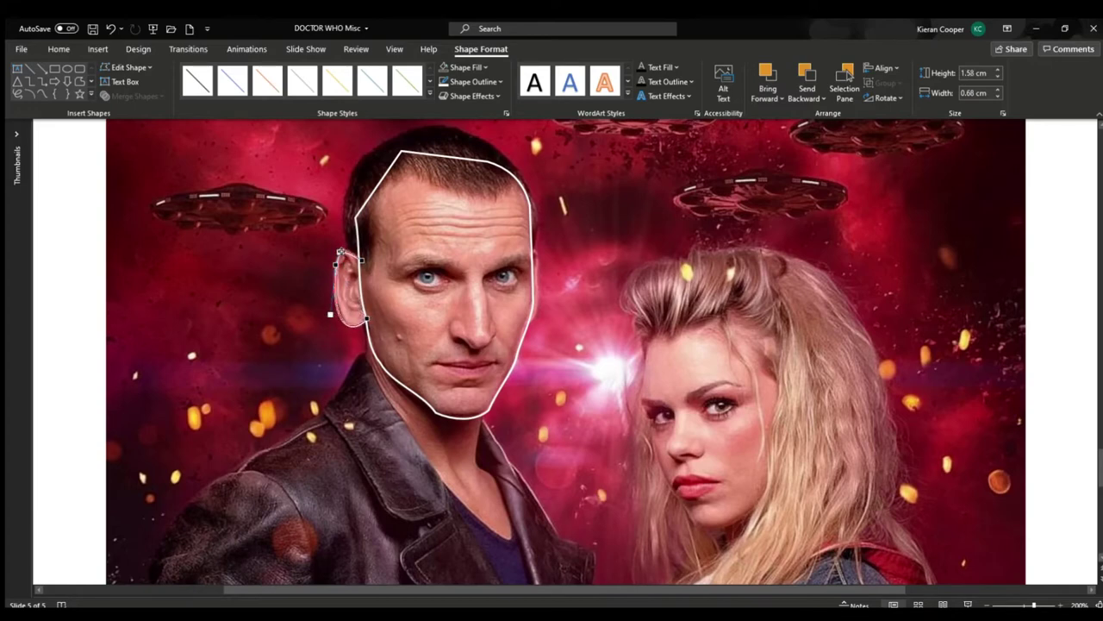
drag(340, 253, 344, 238)
click(80, 375)
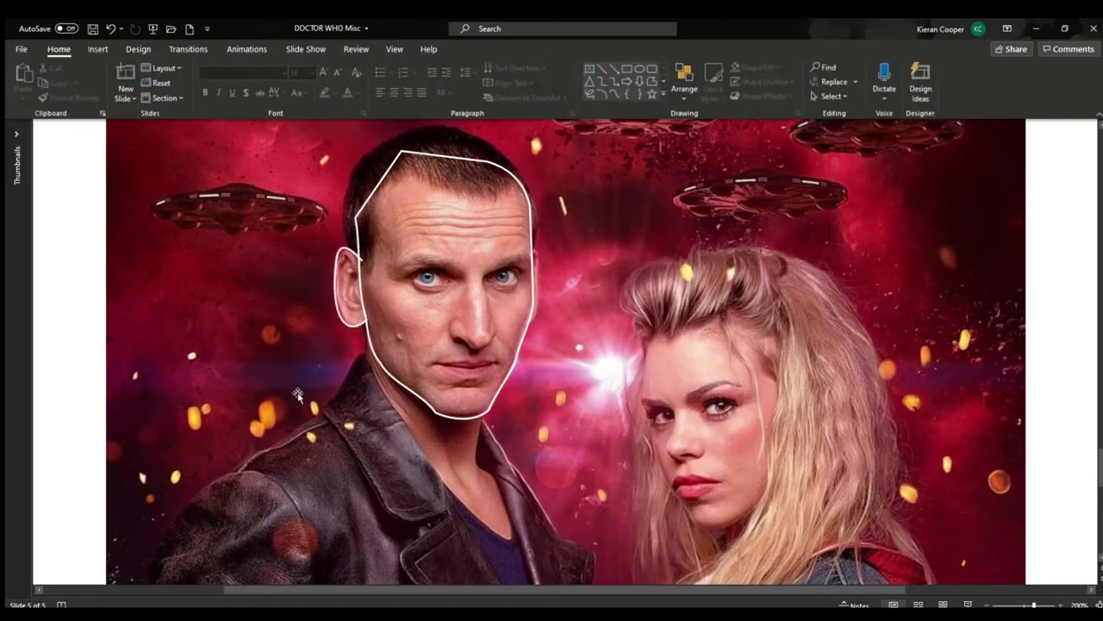
- Draw an open three-point freeform about 1.54 cm high and 0.19 cm wide along the man's right-side ear
click(642, 81)
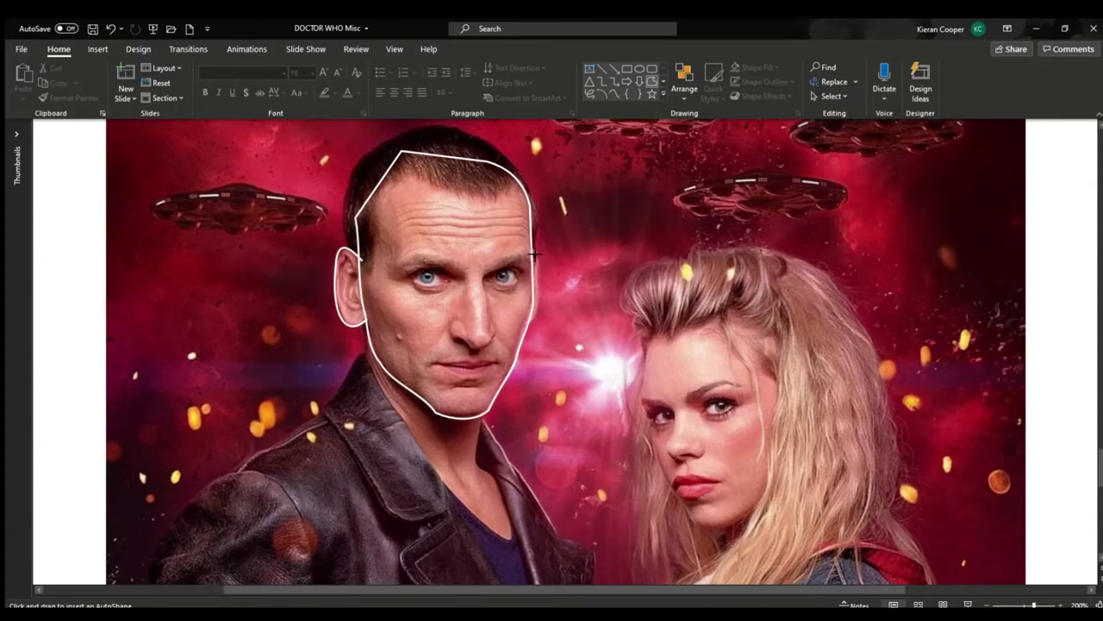
click(535, 254)
click(542, 276)
double_click(532, 325)
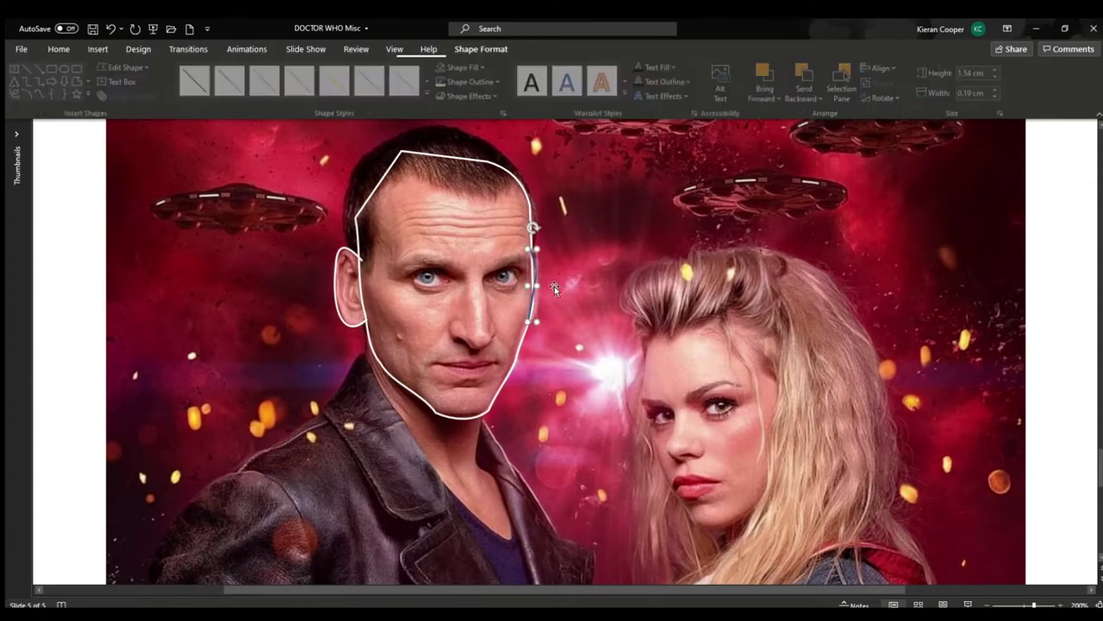
- Give the right-side ear line a white outline and bend its segments around the ear by editing its points
click(137, 67)
click(138, 97)
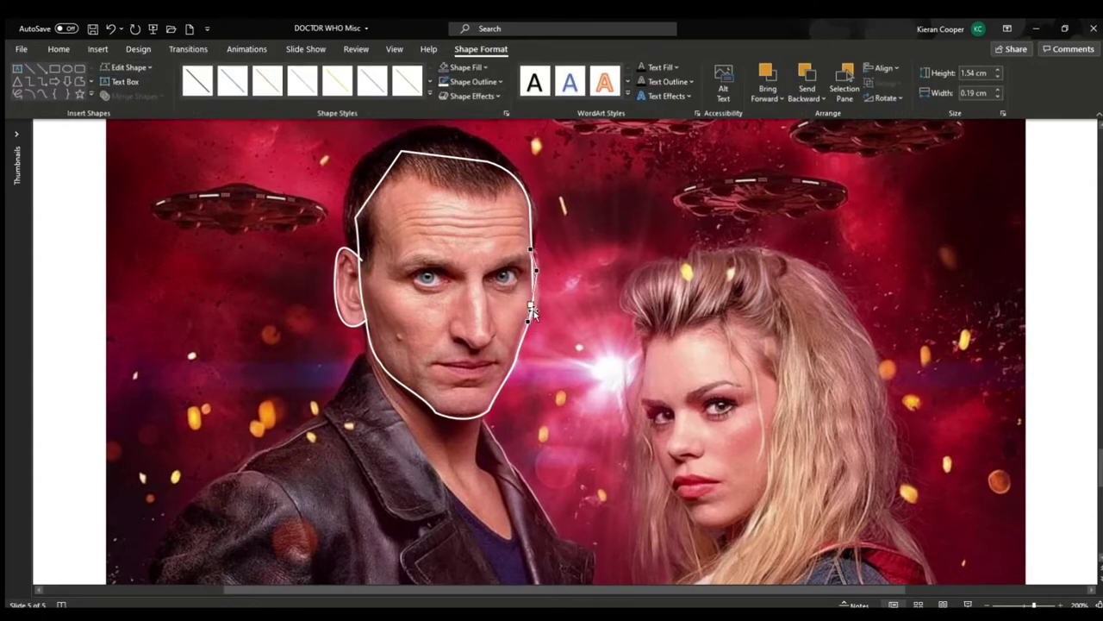
drag(531, 305, 546, 318)
click(537, 270)
click(531, 249)
drag(541, 257, 541, 246)
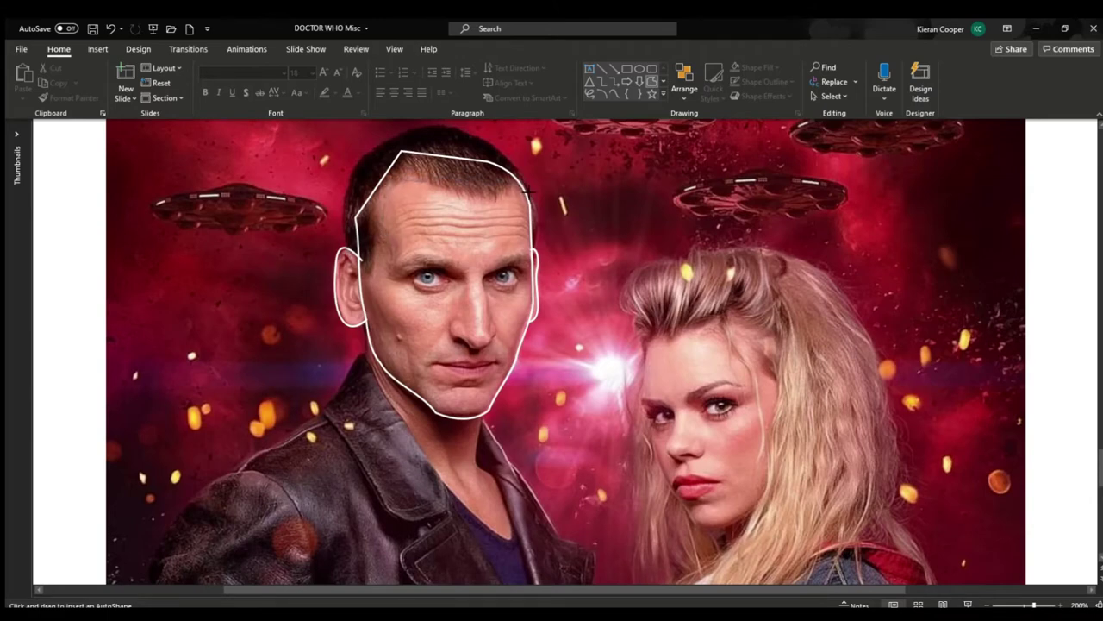
- Close a freeform about 2.61 cm high and 3.8 cm wide over the man's hair, with white outline and no fill
click(347, 248)
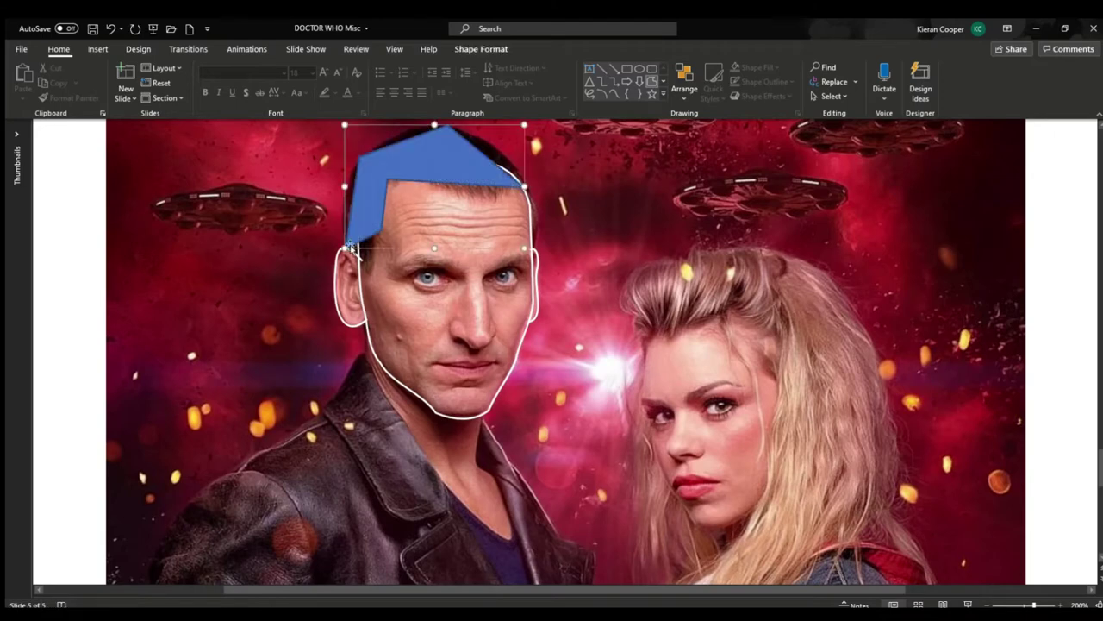
click(444, 82)
click(443, 67)
- Edit the hair shape's points so its outer edge curves around the head and its lower end rounds the left sideburn
click(130, 67)
click(138, 100)
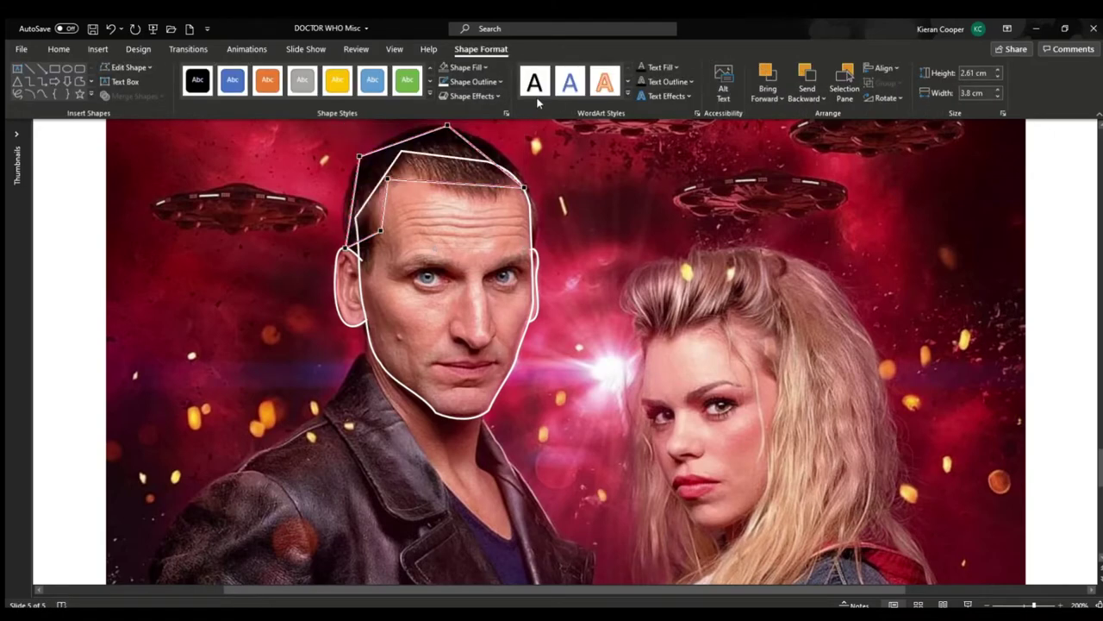
click(522, 186)
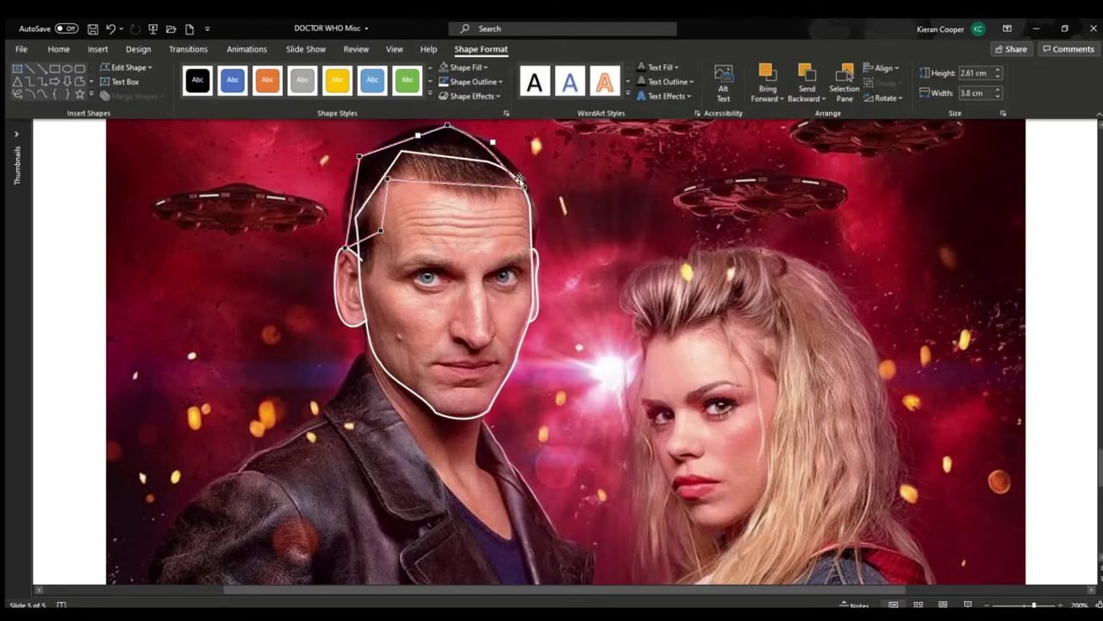
click(447, 126)
drag(417, 136, 341, 223)
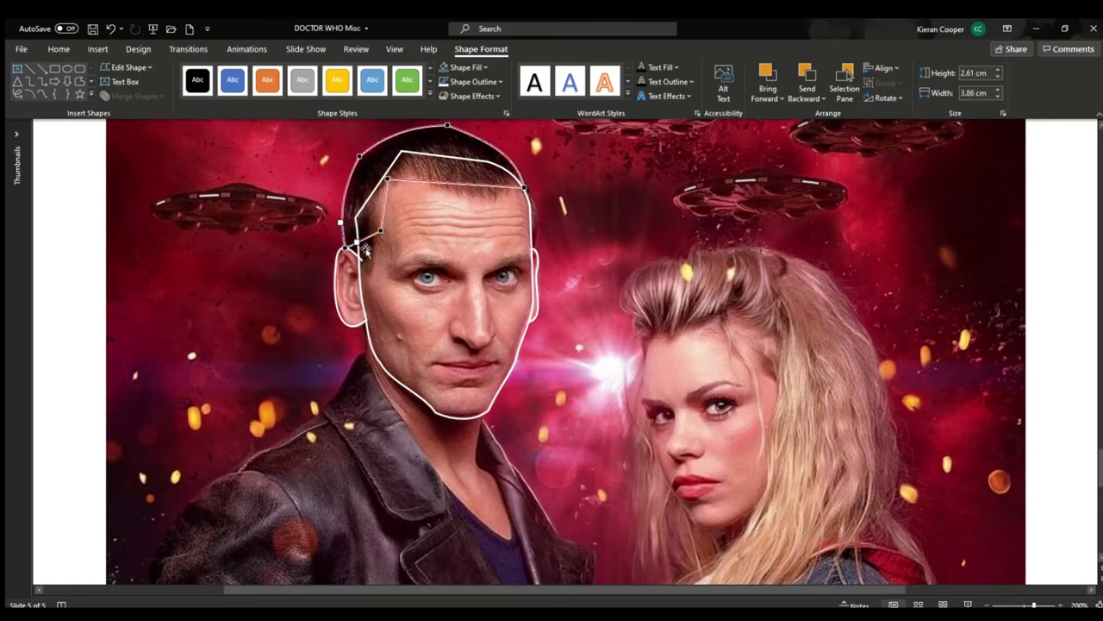
drag(377, 286, 366, 266)
click(345, 248)
- Bend the hair shape's inner edge into a wavy curve following the hairline across the forehead
click(387, 179)
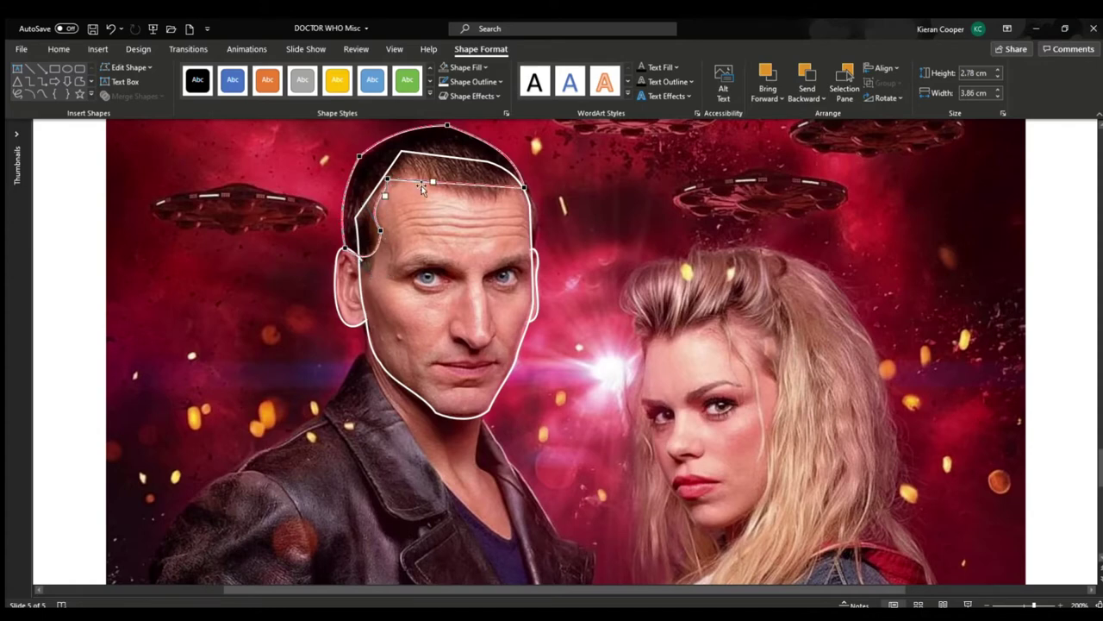
drag(433, 182, 396, 164)
click(524, 187)
drag(480, 187, 478, 226)
click(387, 179)
drag(395, 164, 414, 149)
drag(384, 195, 379, 185)
mouse_move(414, 148)
mouse_down()
mouse_move(420, 140)
mouse_move(414, 156)
mouse_up()
click(524, 187)
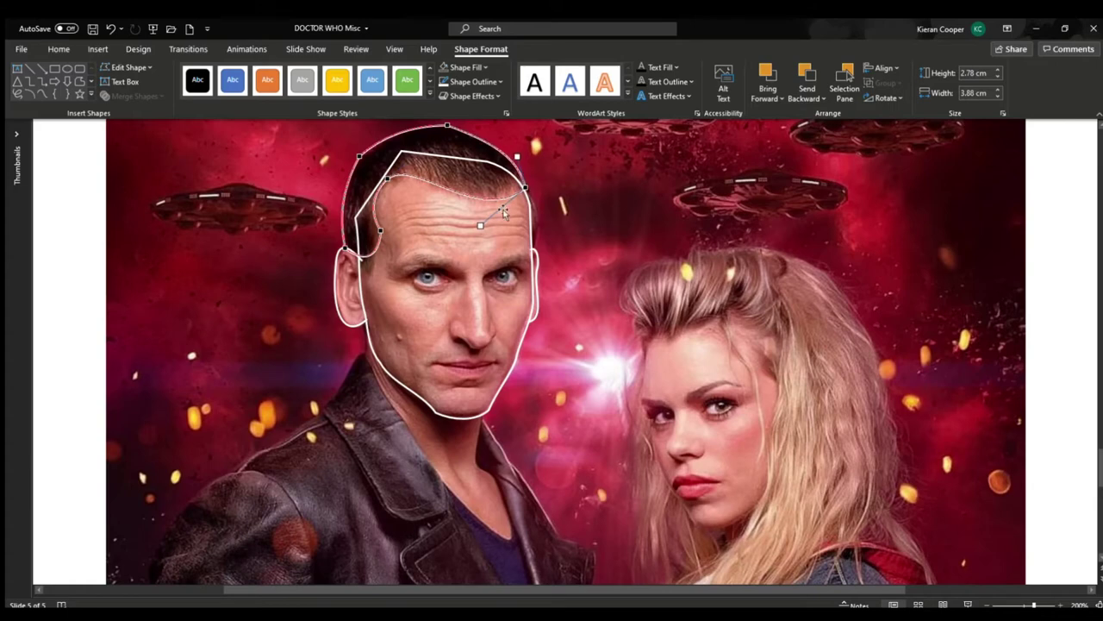
drag(478, 226, 479, 231)
click(387, 179)
click(414, 160)
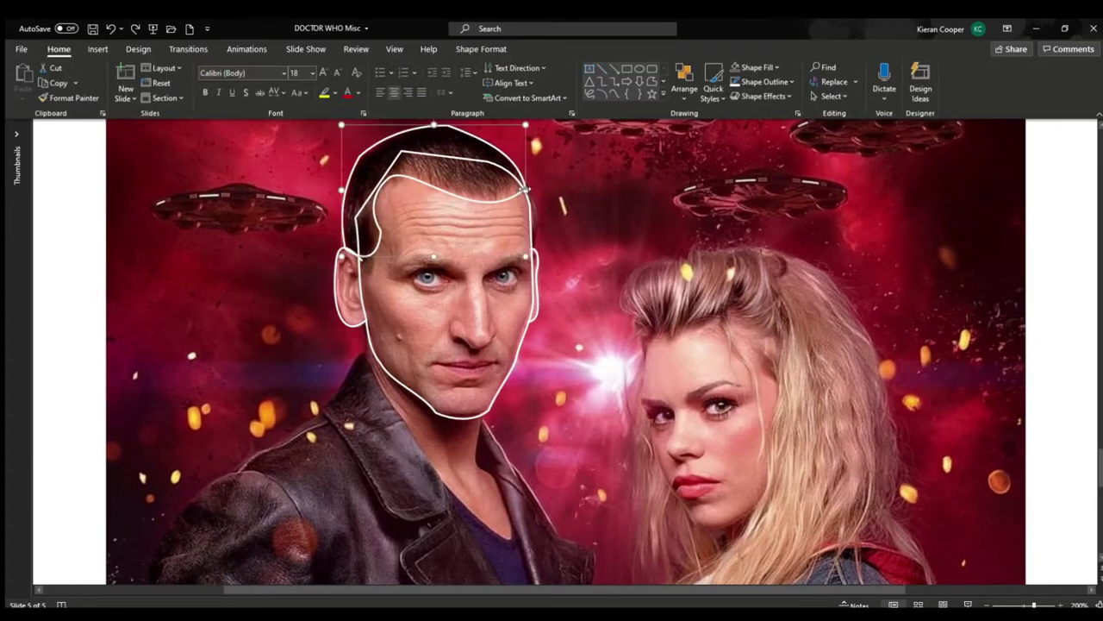
- Draw an open white freeform about 1.54 cm high and 0.19 cm wide along the right-side ear, and curve its segments around the ear
click(651, 81)
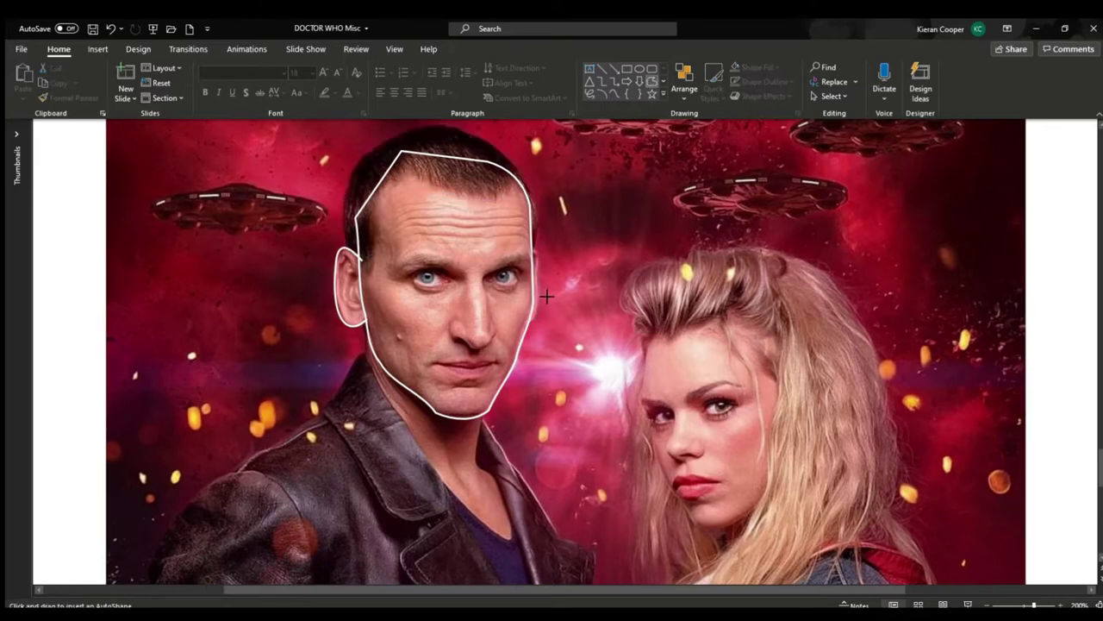
drag(535, 252, 530, 321)
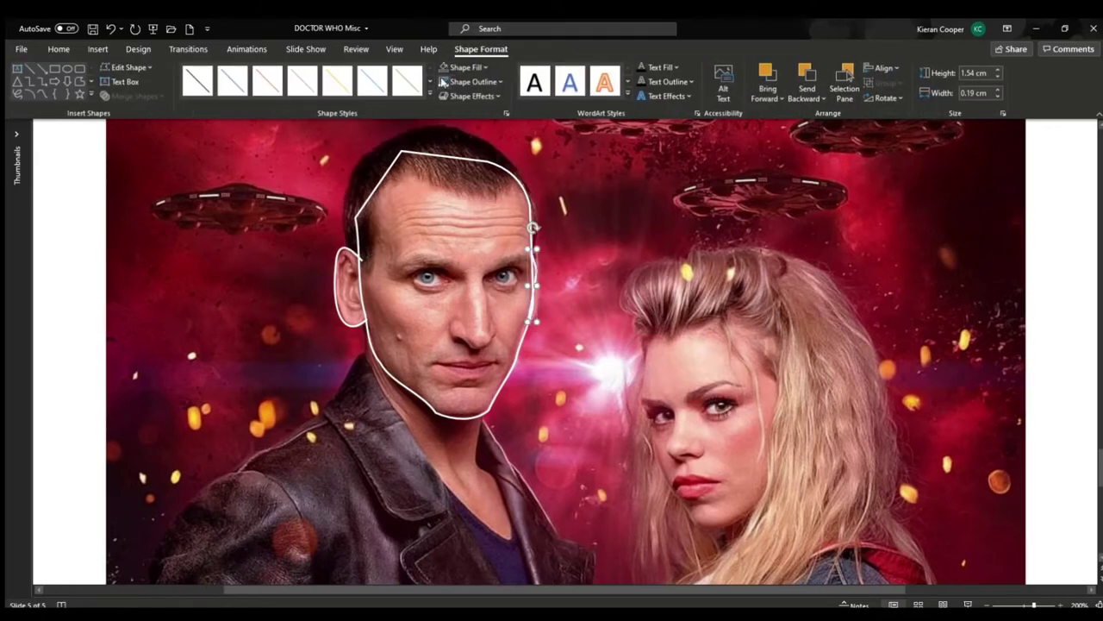
click(128, 68)
click(138, 102)
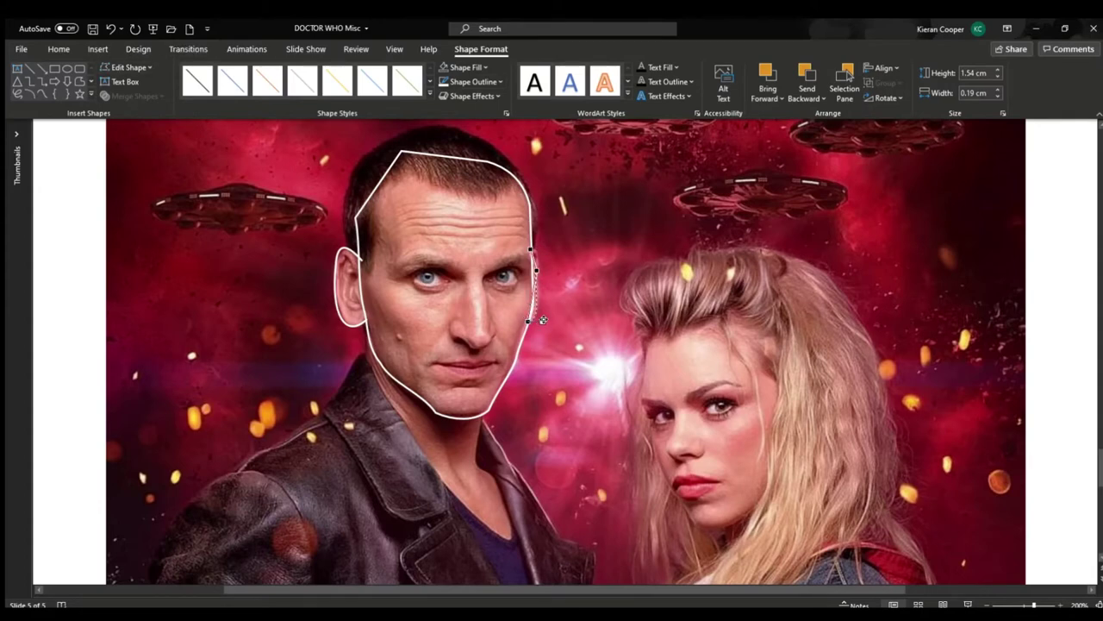
drag(543, 320, 546, 318)
click(536, 270)
drag(535, 262, 541, 246)
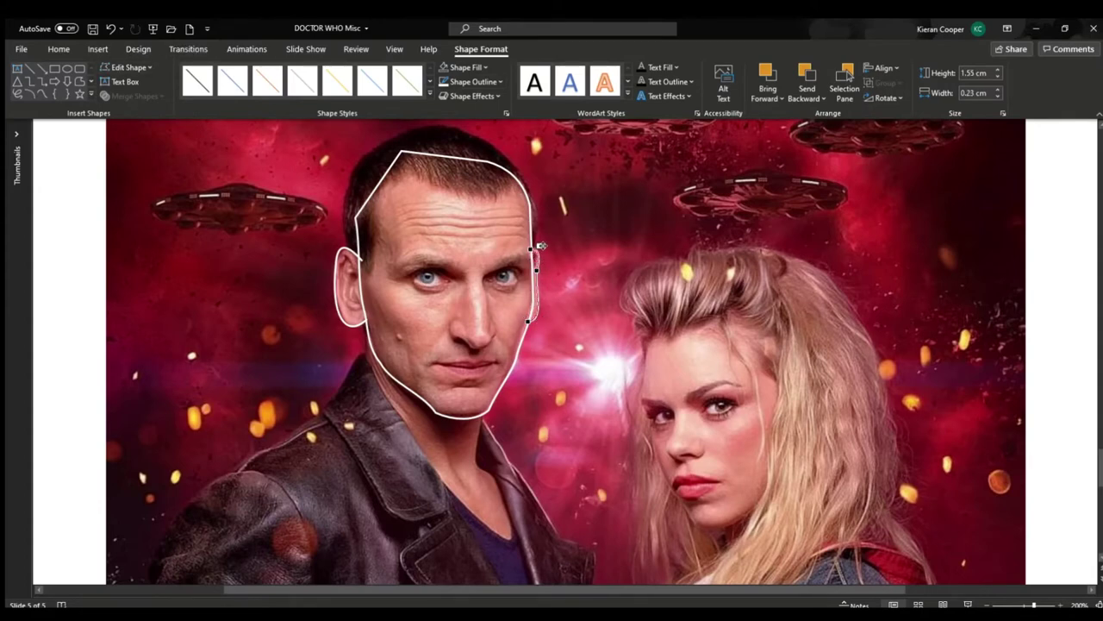
click(59, 354)
- Draw a closed freeform about 2.61 cm high and 3.8 cm wide over the man's hair, with white outline and no fill
click(652, 80)
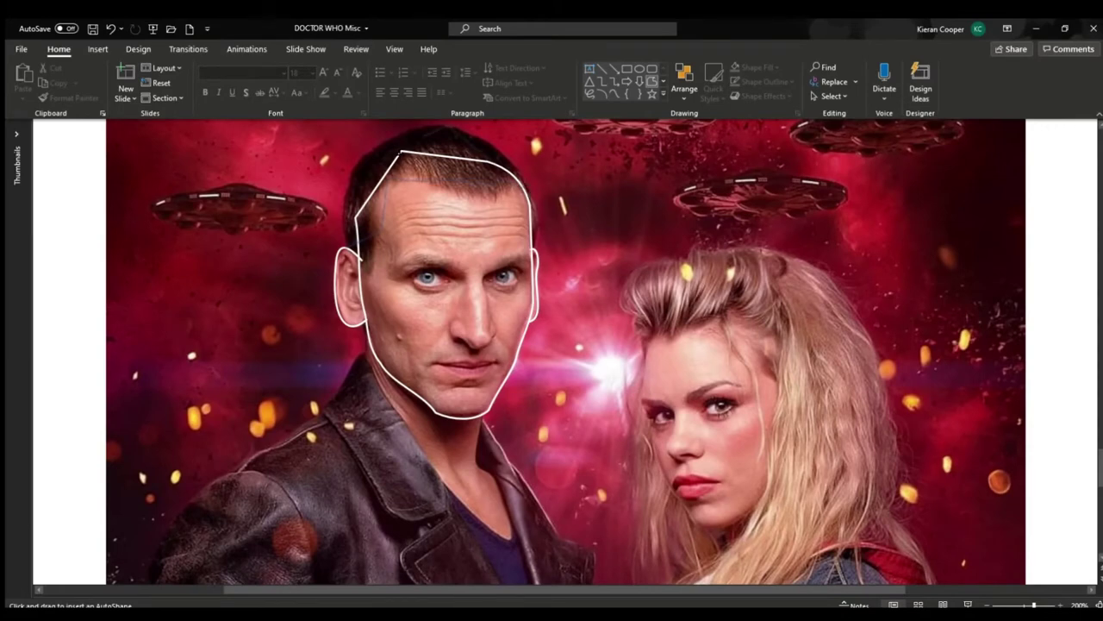
click(346, 248)
click(444, 81)
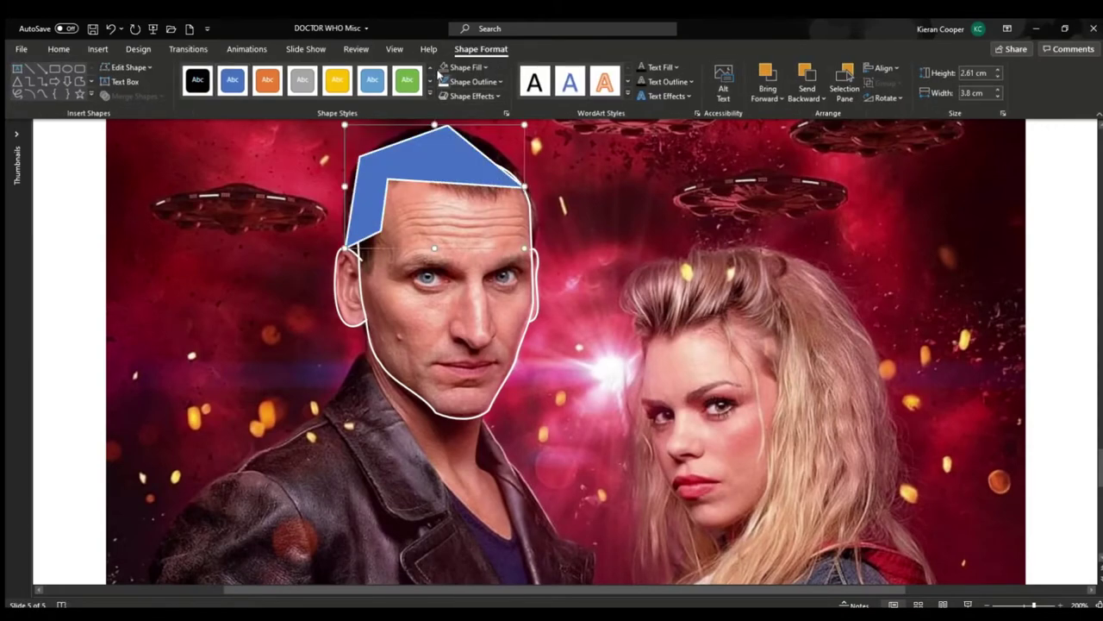
click(443, 68)
- Edit the hair shape's points so its outer edge follows the head and its lower end curves around the left sideburn
click(121, 64)
click(132, 95)
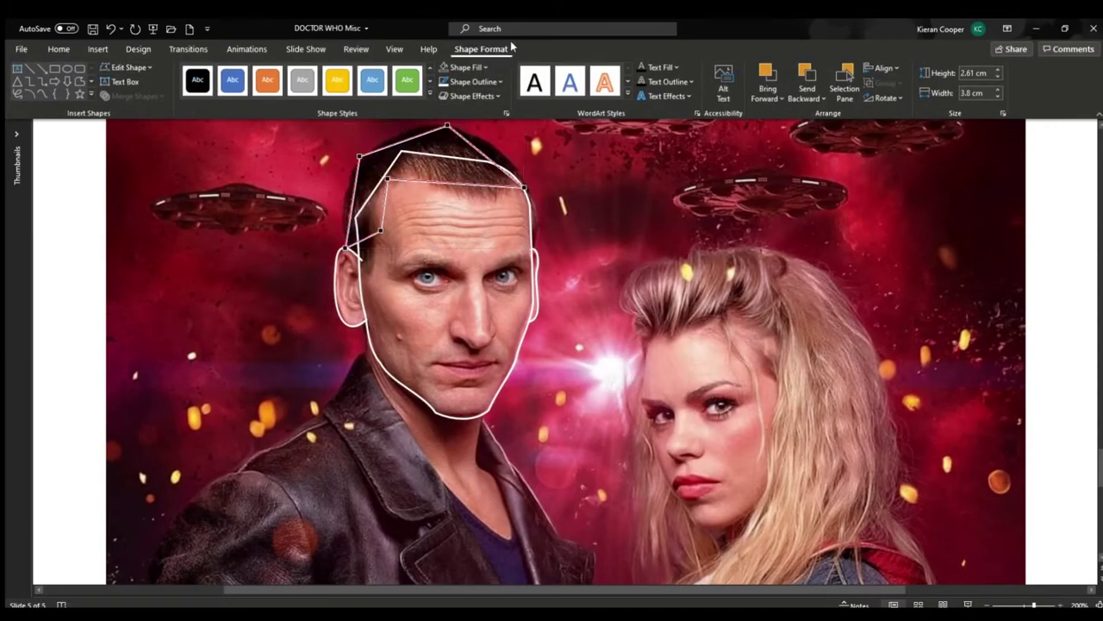
click(447, 126)
drag(474, 146, 493, 143)
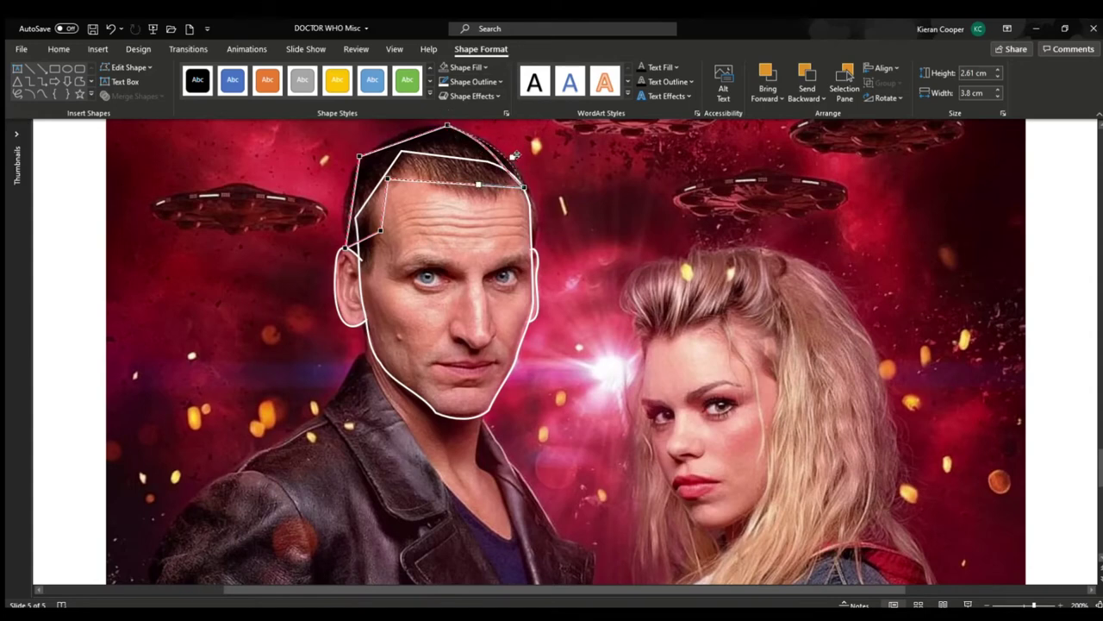
drag(418, 135, 380, 137)
click(360, 156)
drag(352, 183, 376, 269)
- Curve the hair shape's inner edge along the forehead hairline by adjusting its points at both temples
click(388, 180)
drag(433, 181, 415, 149)
drag(380, 187, 380, 185)
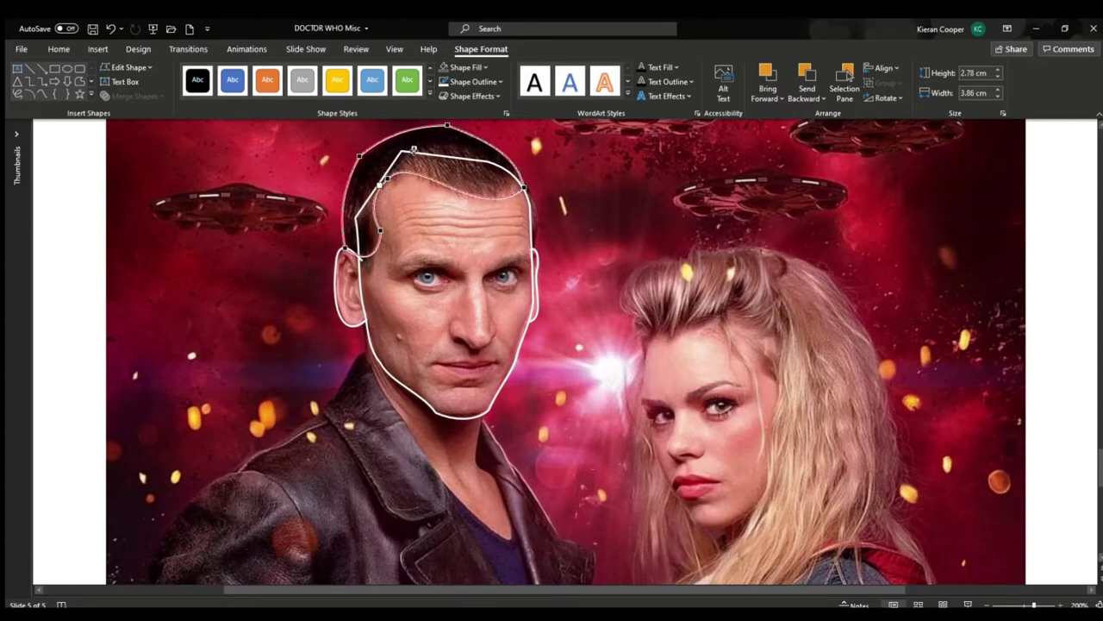
drag(414, 149, 415, 157)
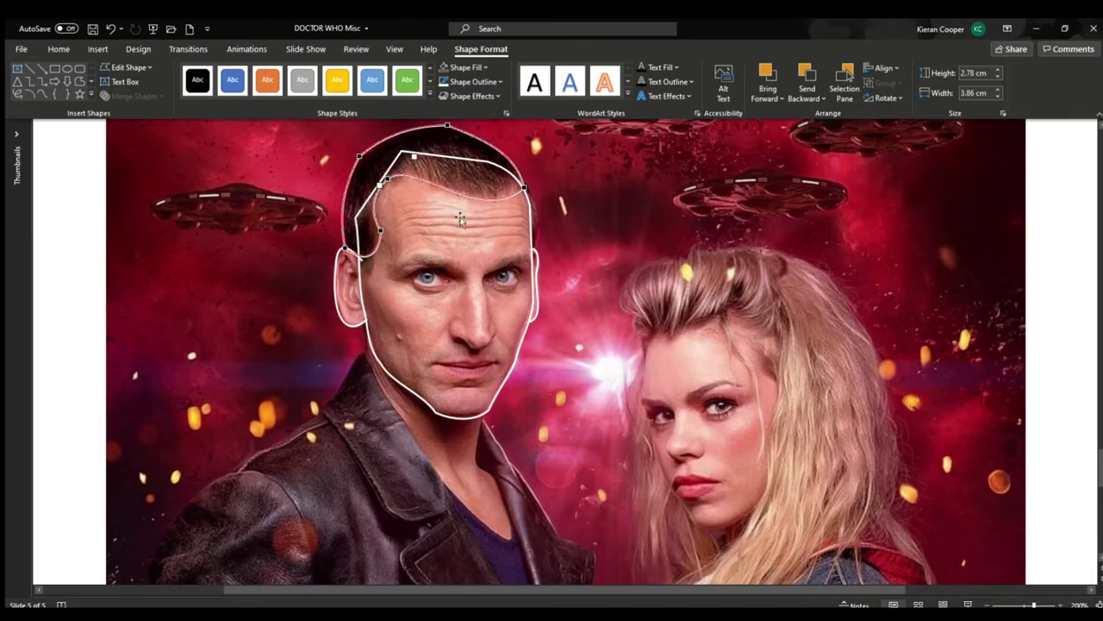
click(524, 187)
drag(480, 227, 479, 233)
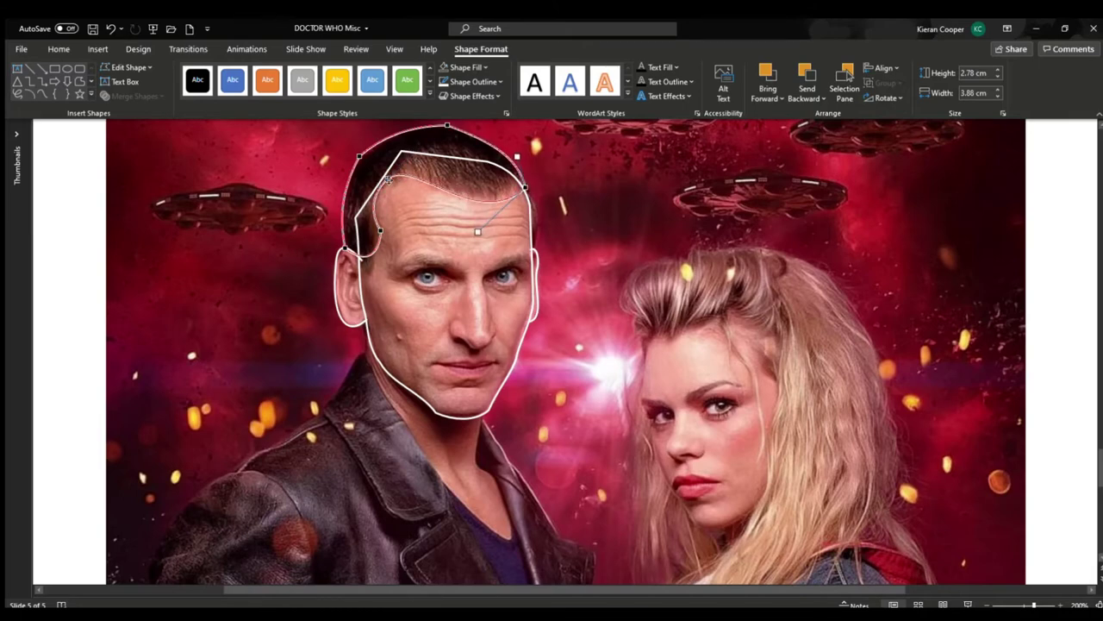
click(387, 179)
drag(415, 157, 408, 160)
click(429, 165)
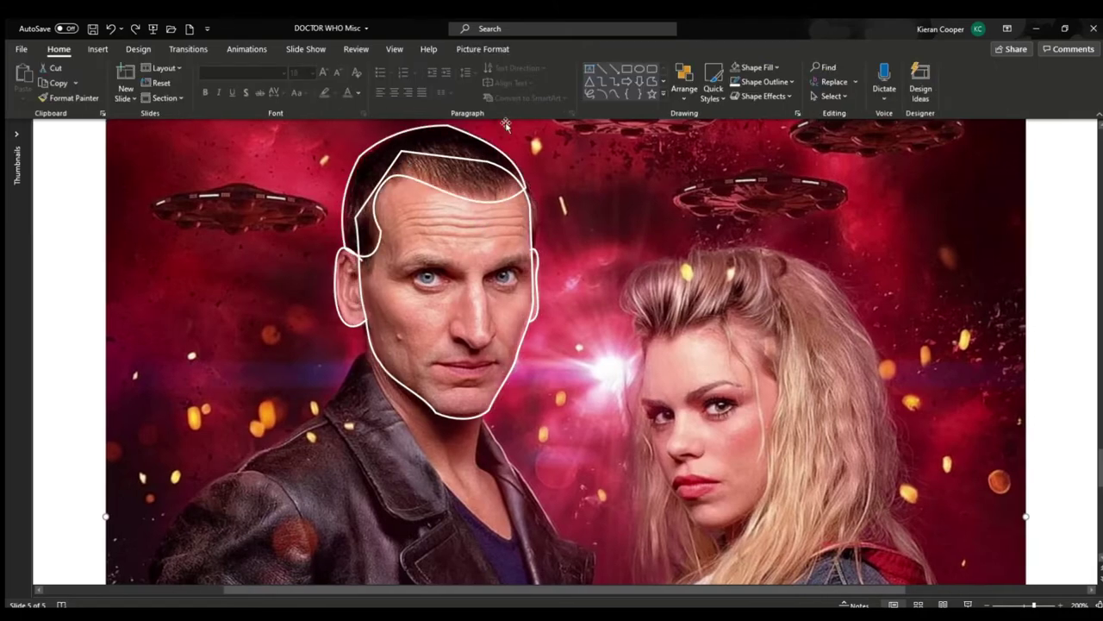
- Draw a white-outlined, unfilled freeform about 1.54 cm high and 0.34 cm wide over the hair above the right-side ear, and curve its outer edge
click(650, 81)
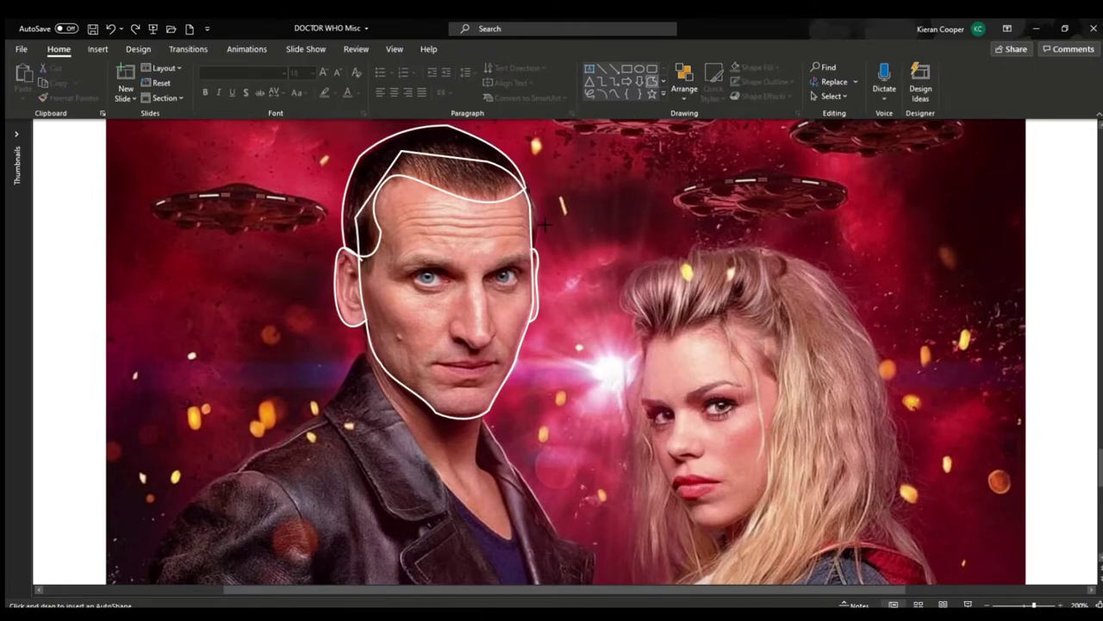
drag(536, 259, 534, 183)
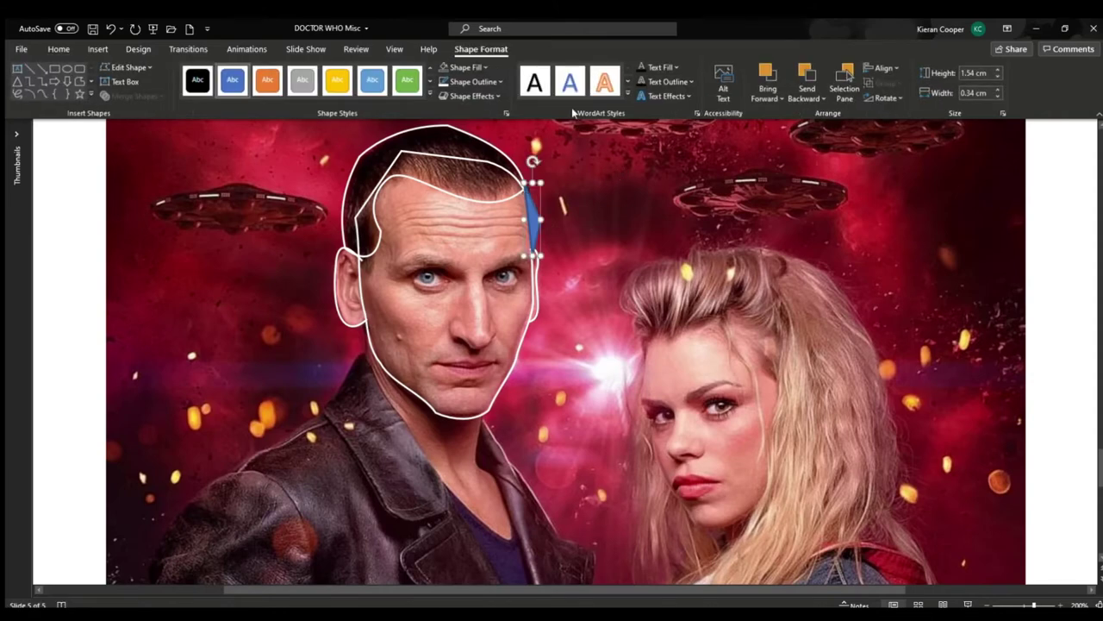
click(140, 69)
click(138, 96)
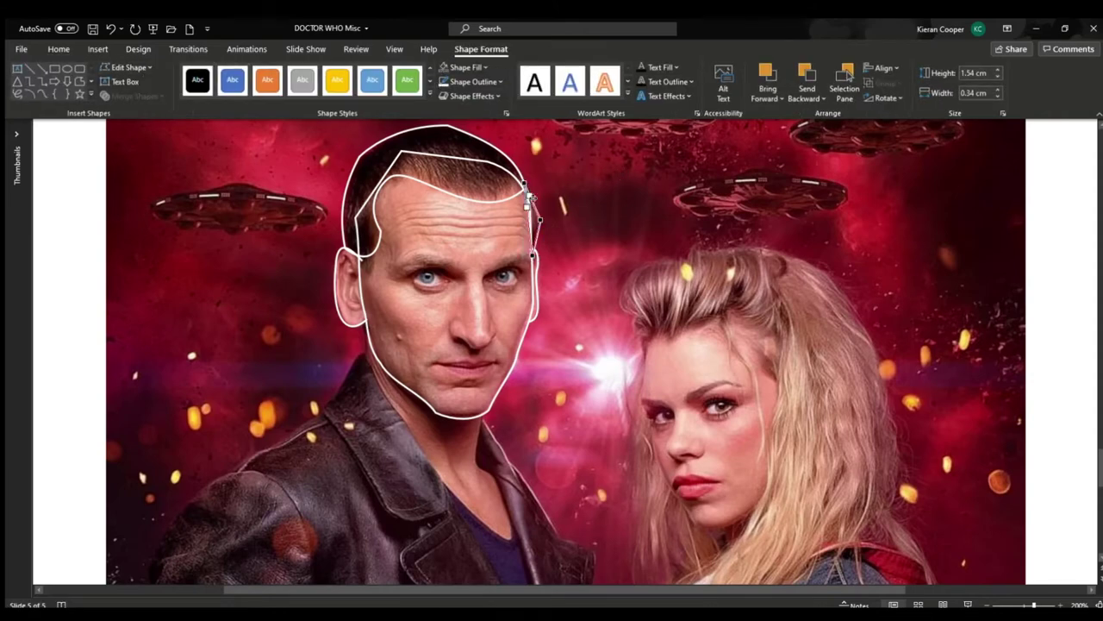
click(541, 220)
click(545, 226)
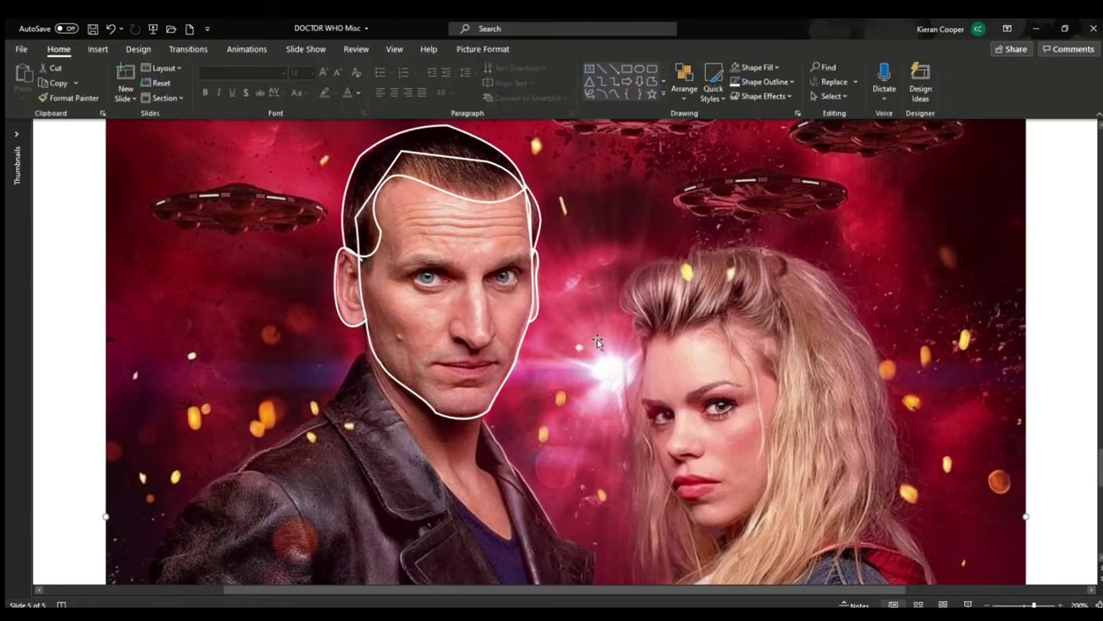
scroll(571, 369, down, 3)
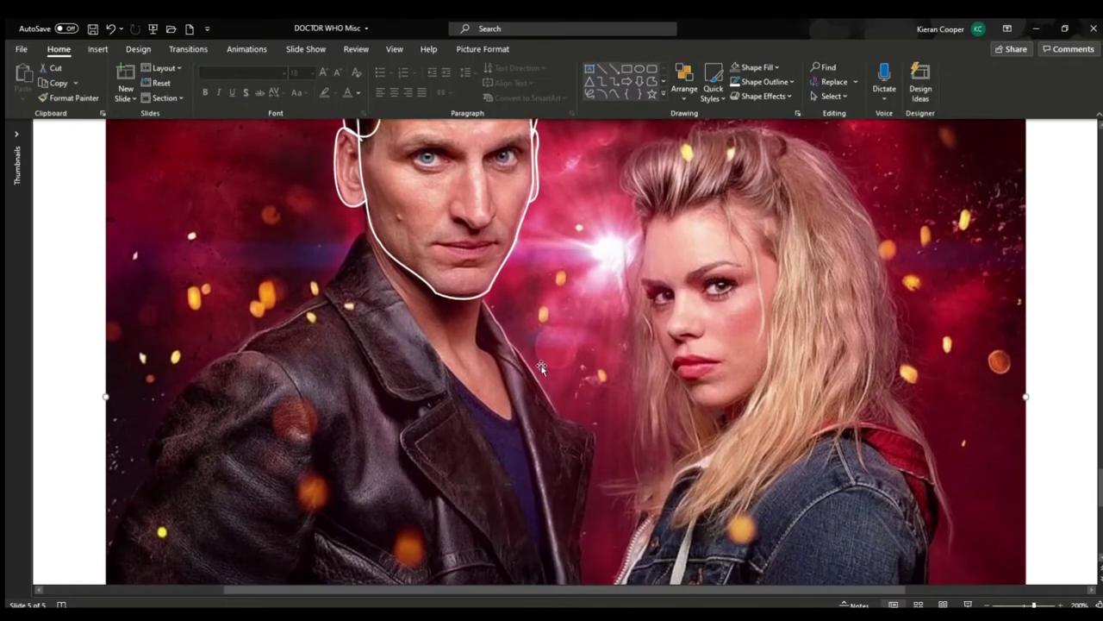
click(652, 81)
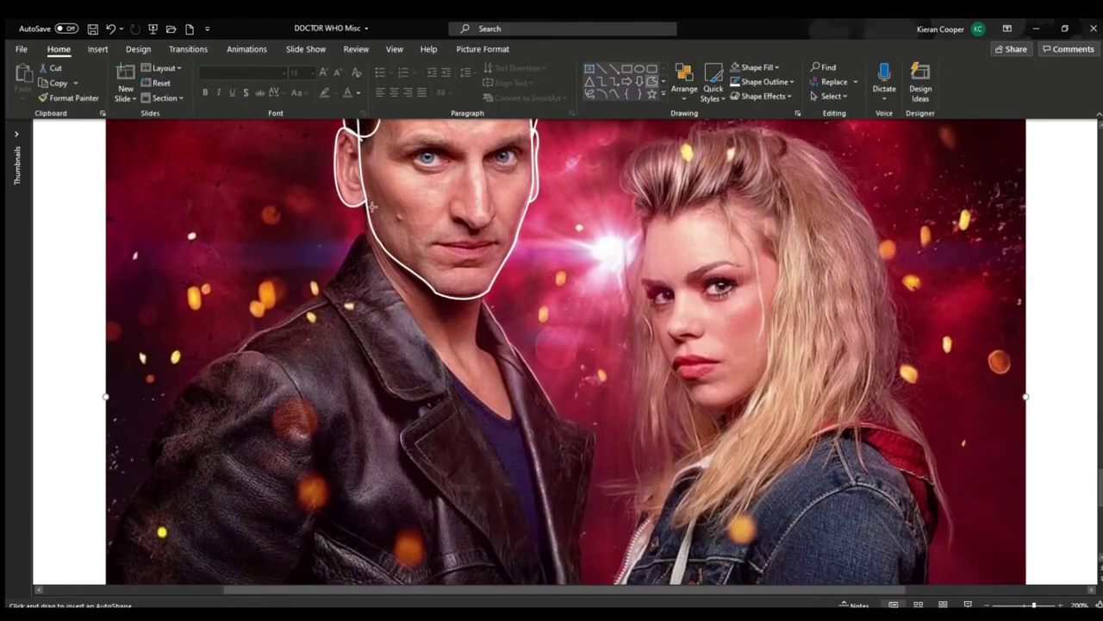
drag(372, 207, 370, 257)
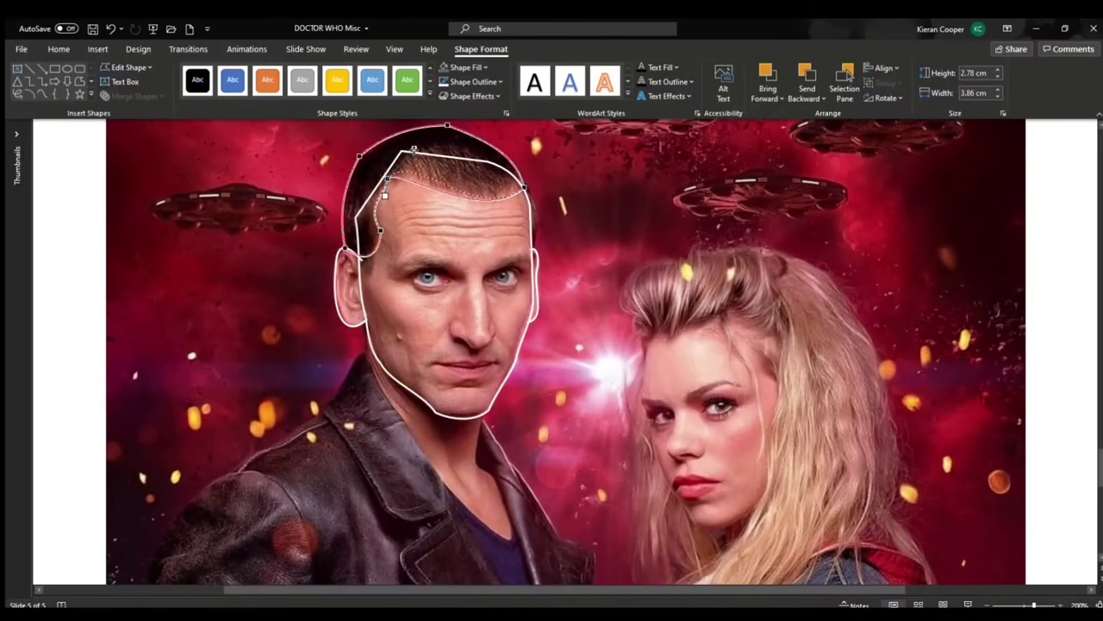
- Refine the hair shape's inner edge along the forehead hairline by adjusting its points and curve handles at the left temple and right end
drag(413, 150, 413, 151)
drag(385, 196, 379, 185)
mouse_move(414, 150)
mouse_down()
mouse_move(427, 141)
mouse_move(413, 157)
mouse_up()
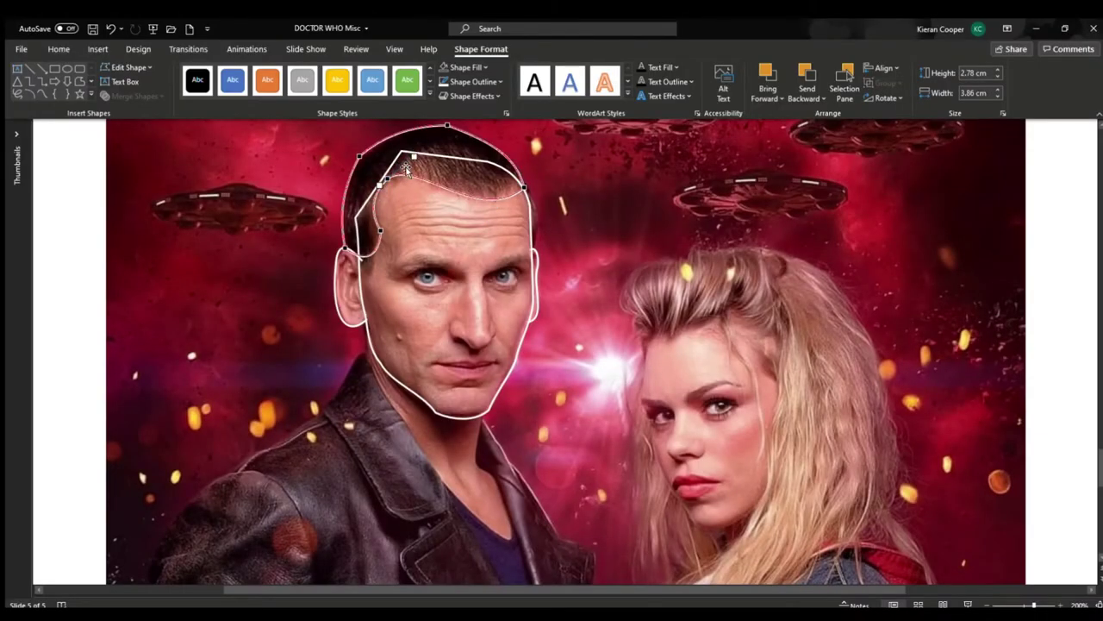
click(524, 187)
drag(481, 226, 478, 232)
click(387, 178)
click(396, 174)
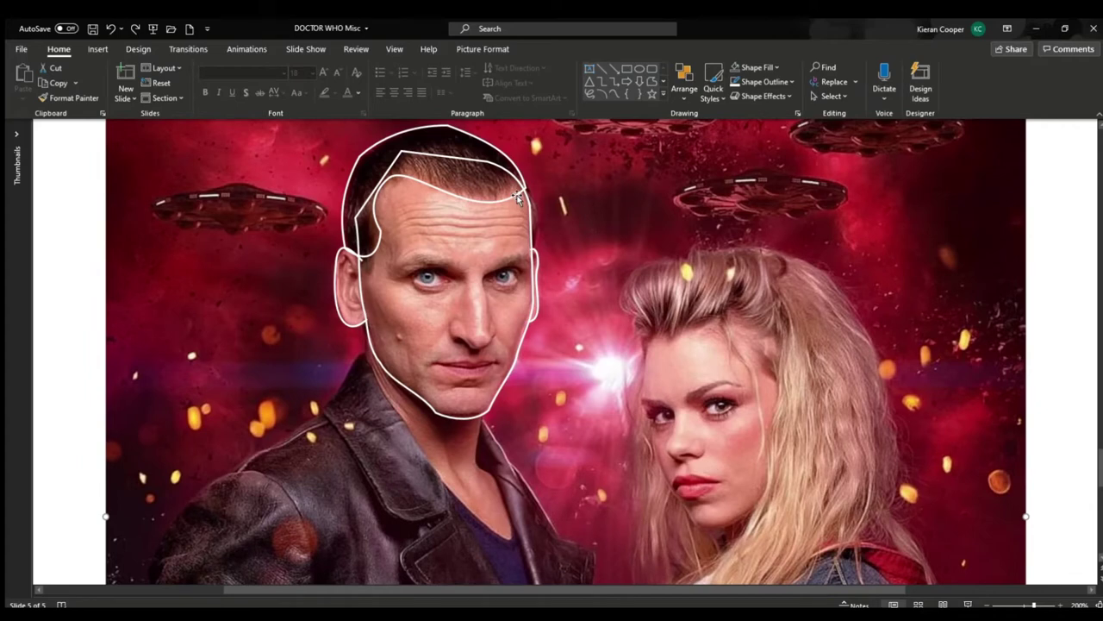
- Add an unfilled white freeform about 1.54 cm high and 0.34 cm wide from the right temple to the ear, and bow its outer edge around the hair
click(652, 81)
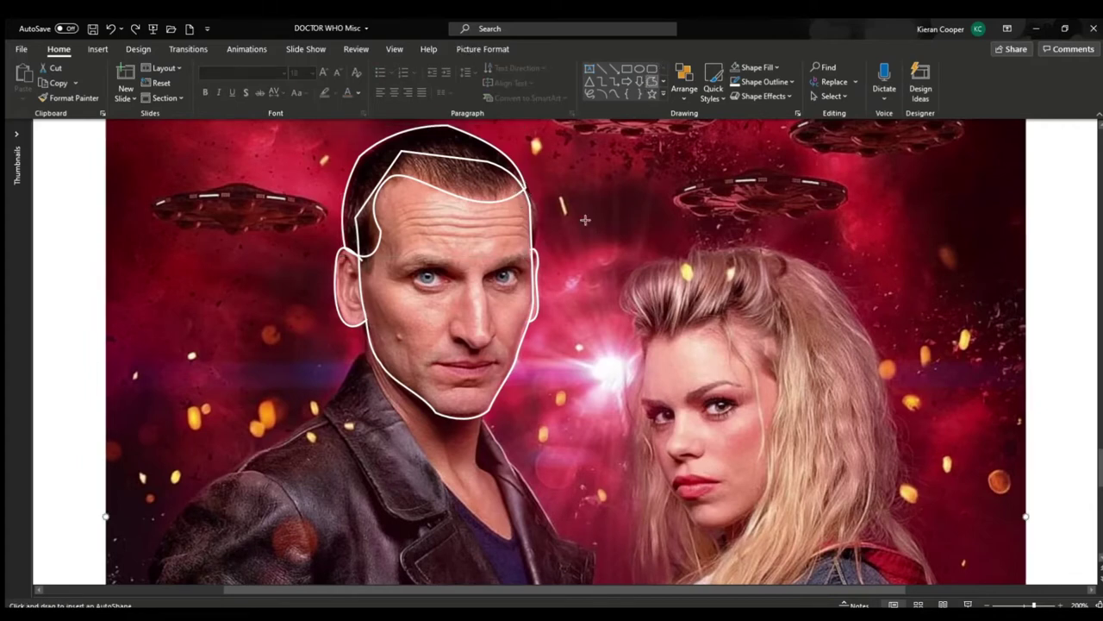
click(529, 186)
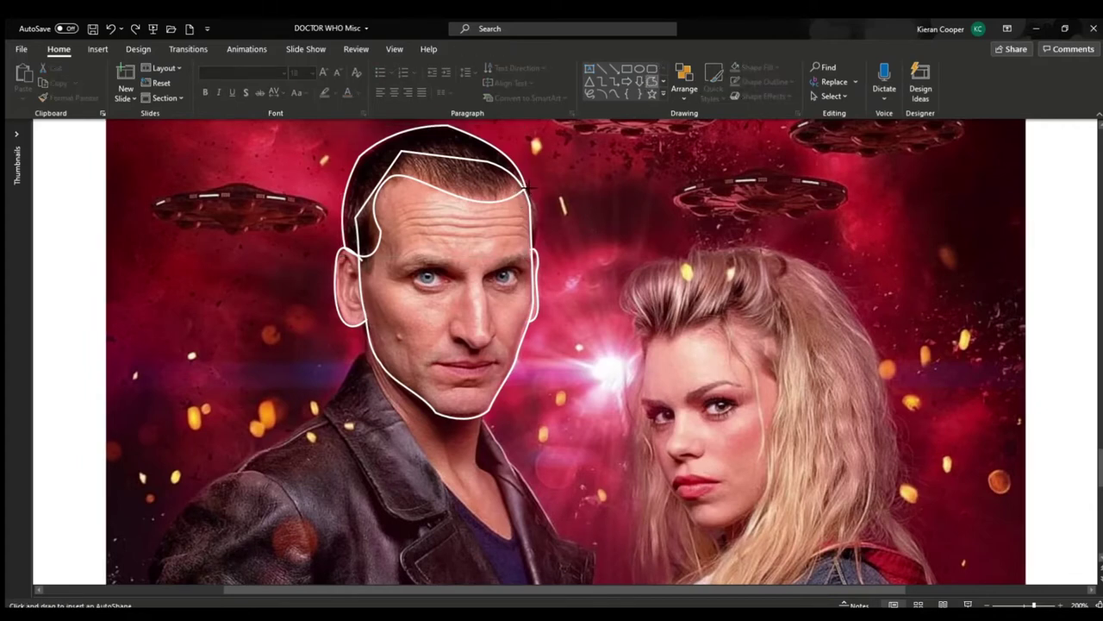
double_click(535, 258)
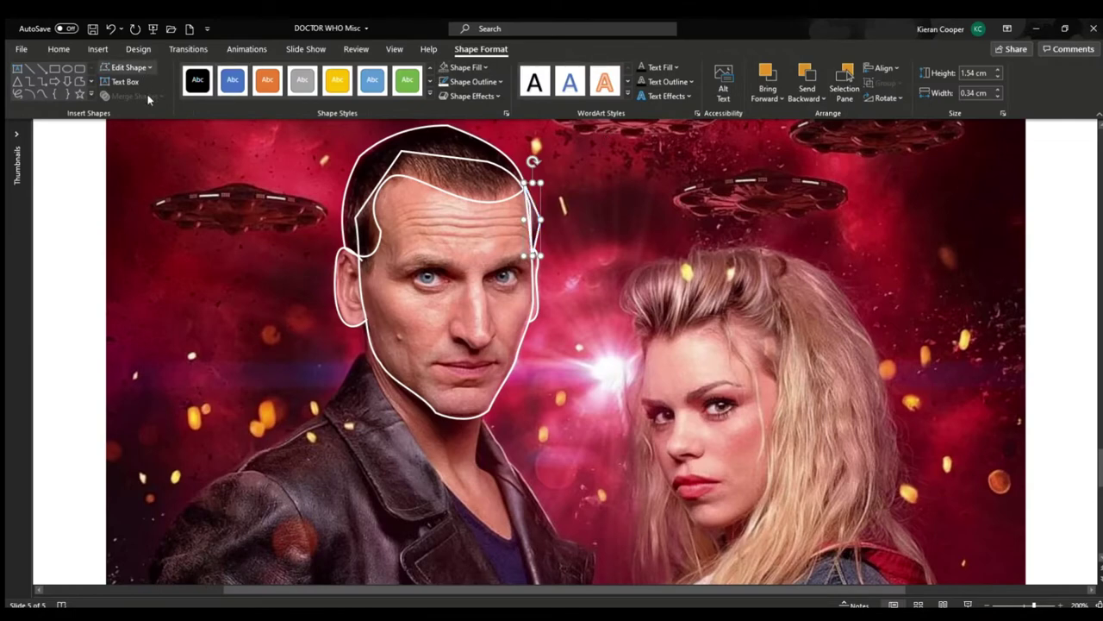
click(148, 99)
click(524, 184)
click(541, 220)
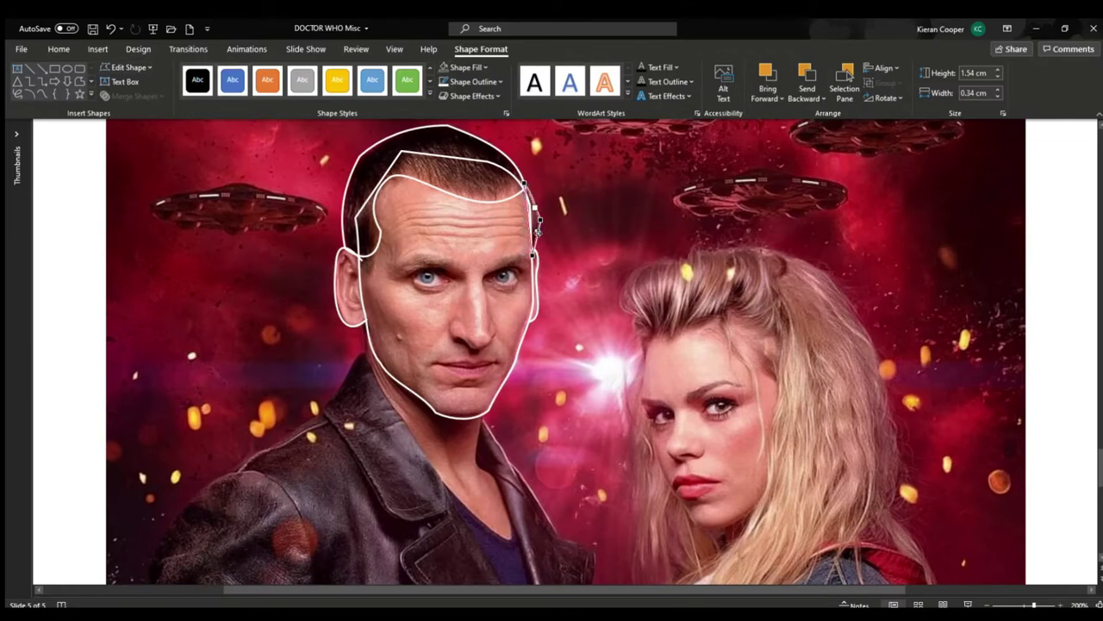
drag(538, 232, 540, 232)
click(541, 207)
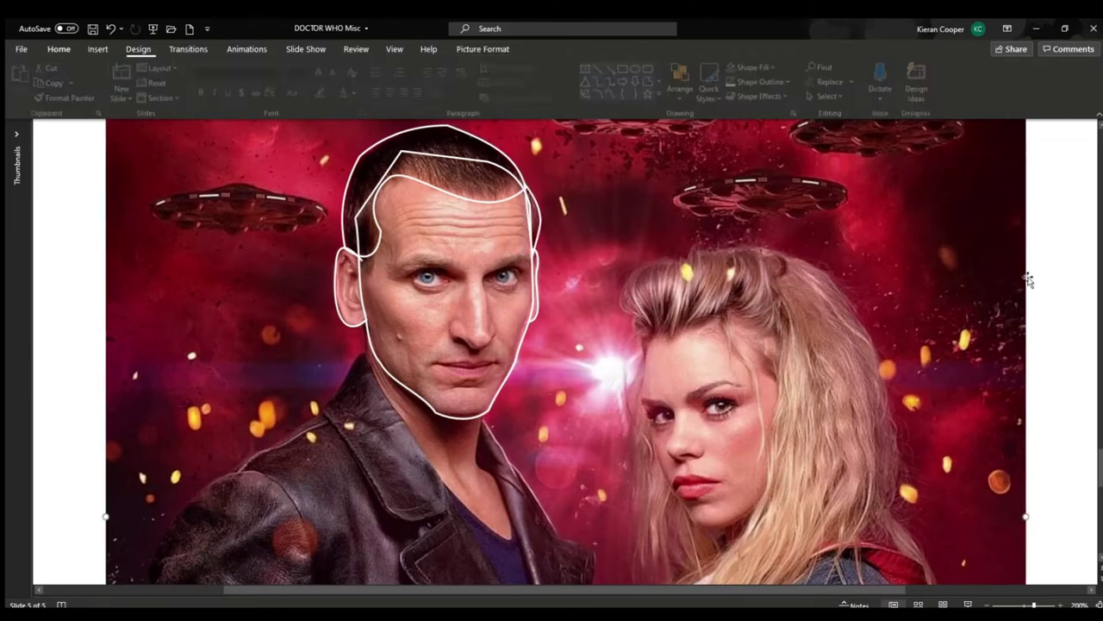
- Draw a closed freeform about 5.31 cm high and 3.41 cm wide from the left jaw over the neck and upper chest, with white outline and no fill
scroll(575, 369, down, 3)
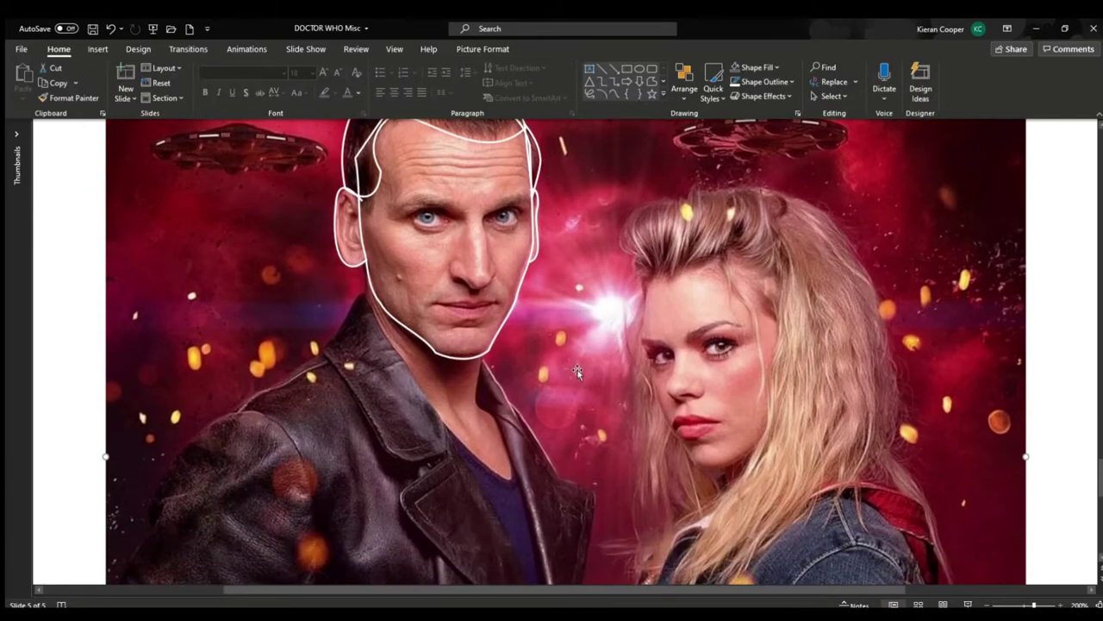
click(651, 82)
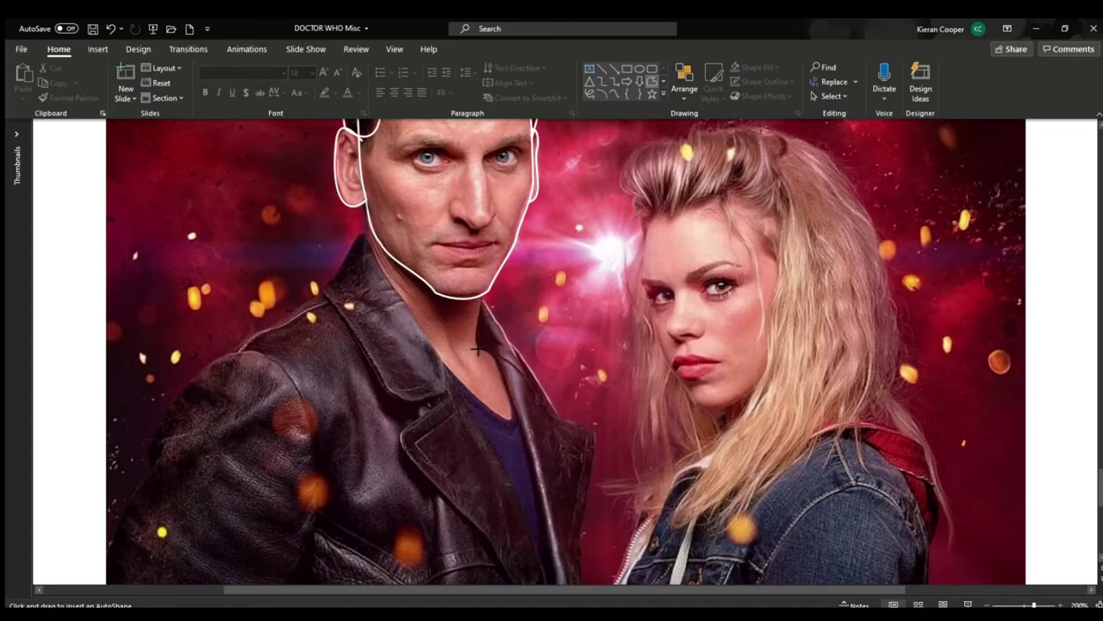
click(368, 200)
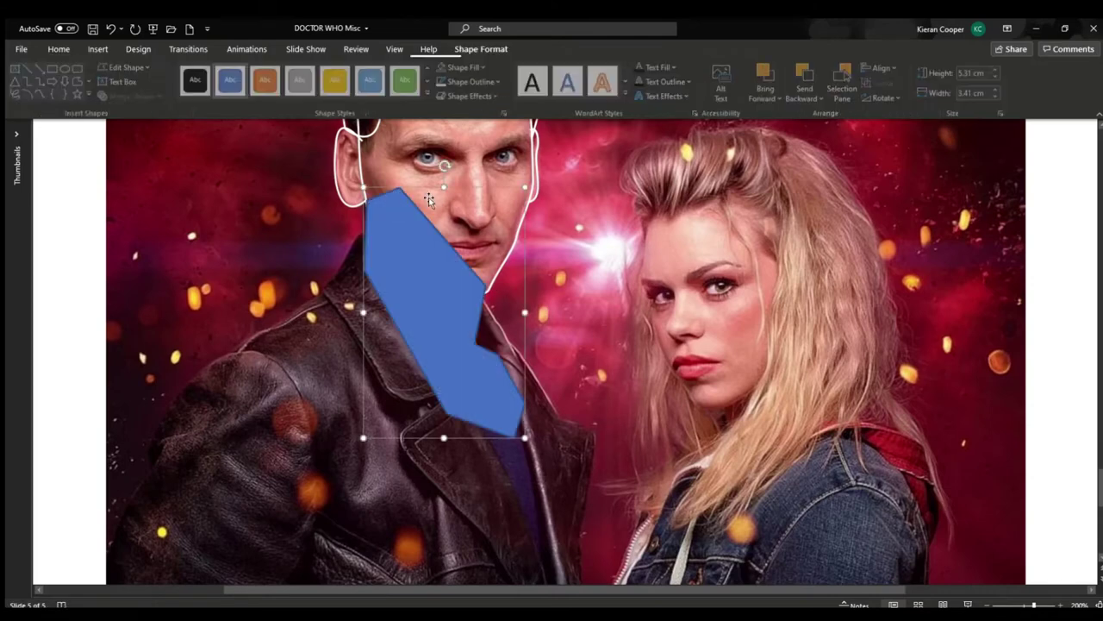
click(442, 81)
- Edit the neck shape's points below the chin so its right side curves from the jaw into the jacket collar
click(128, 67)
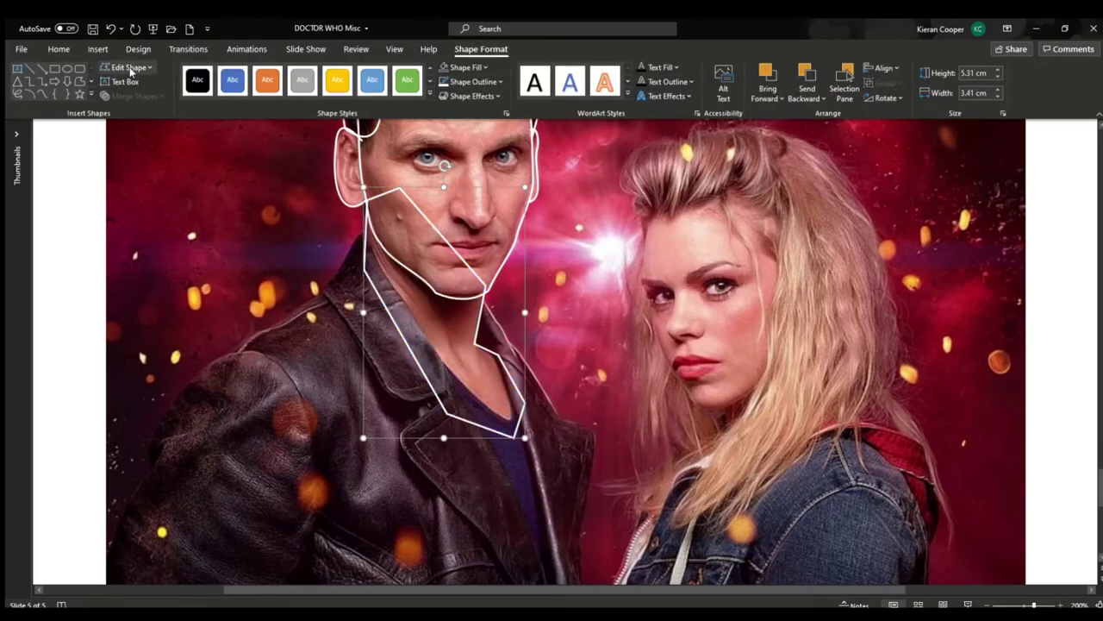
click(128, 98)
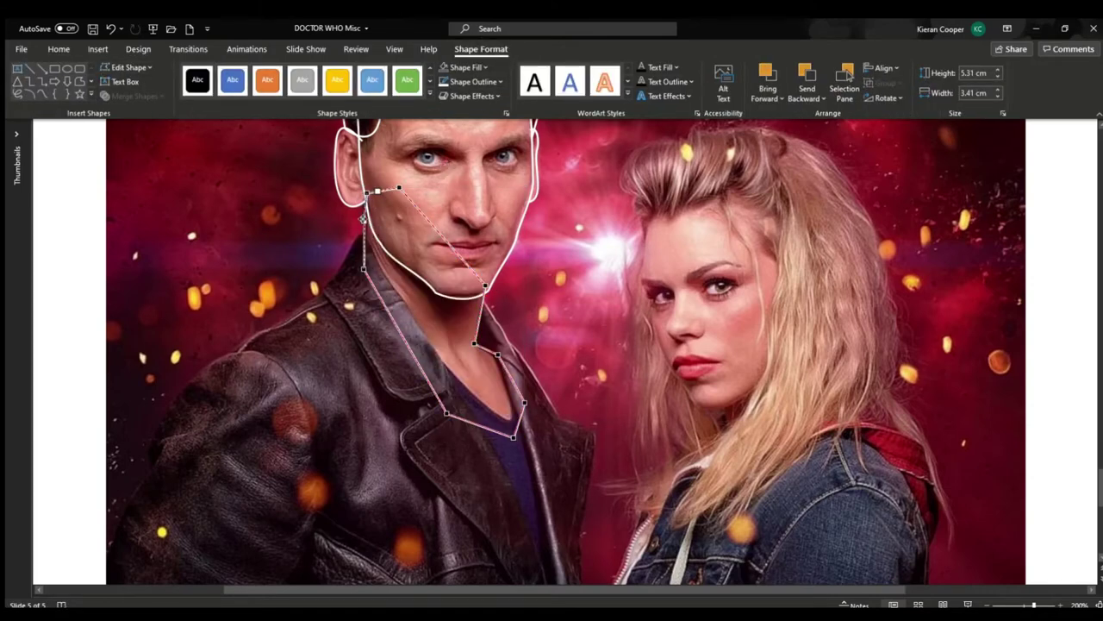
click(487, 283)
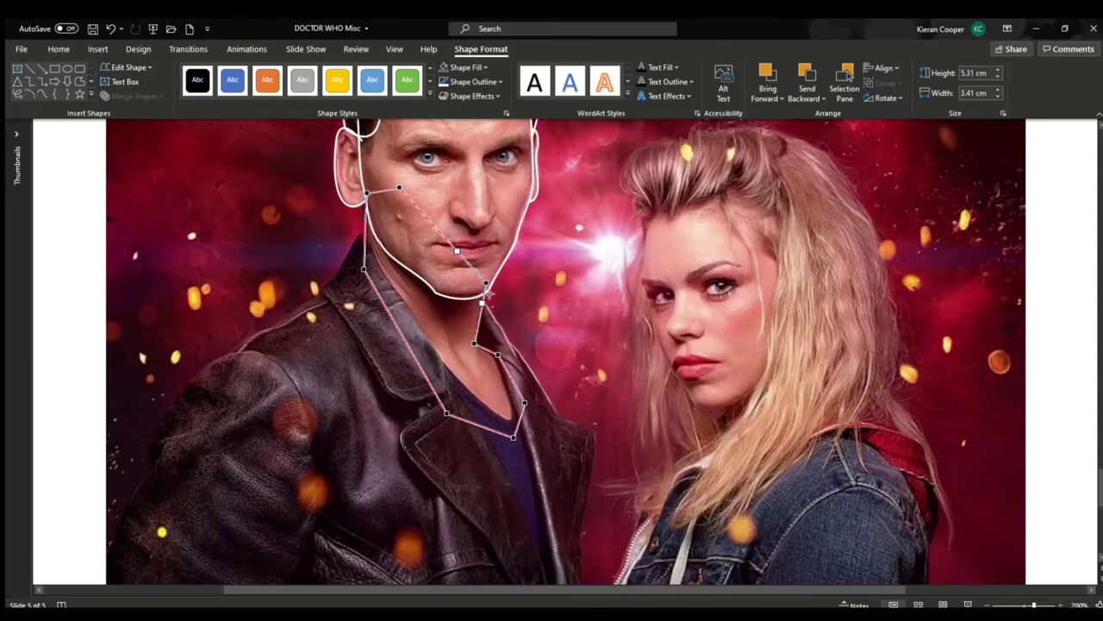
click(498, 353)
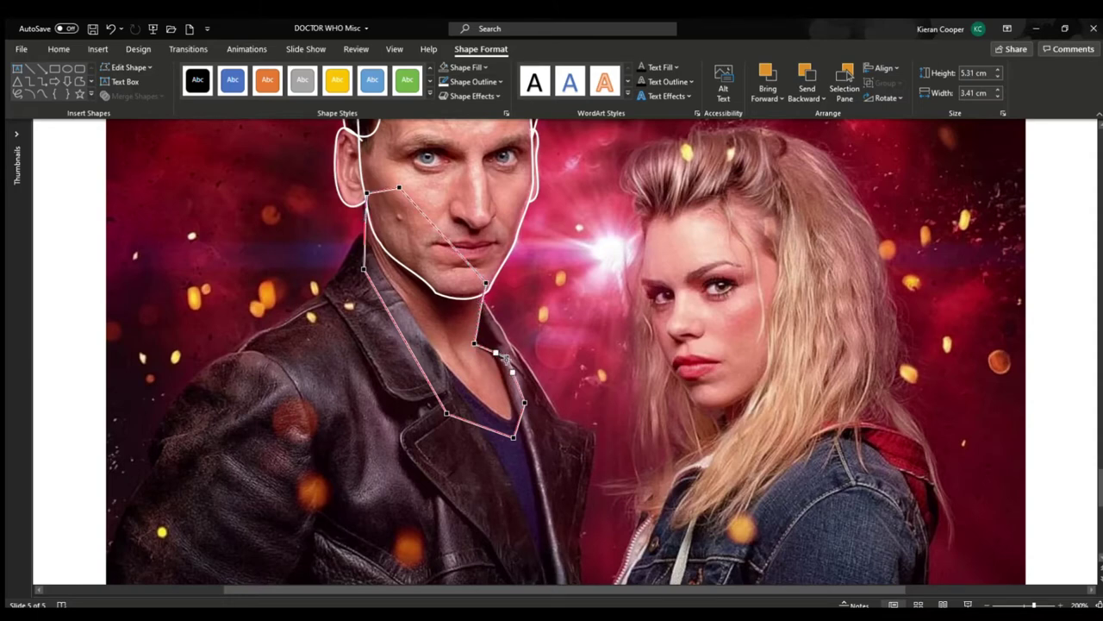
click(474, 343)
click(551, 376)
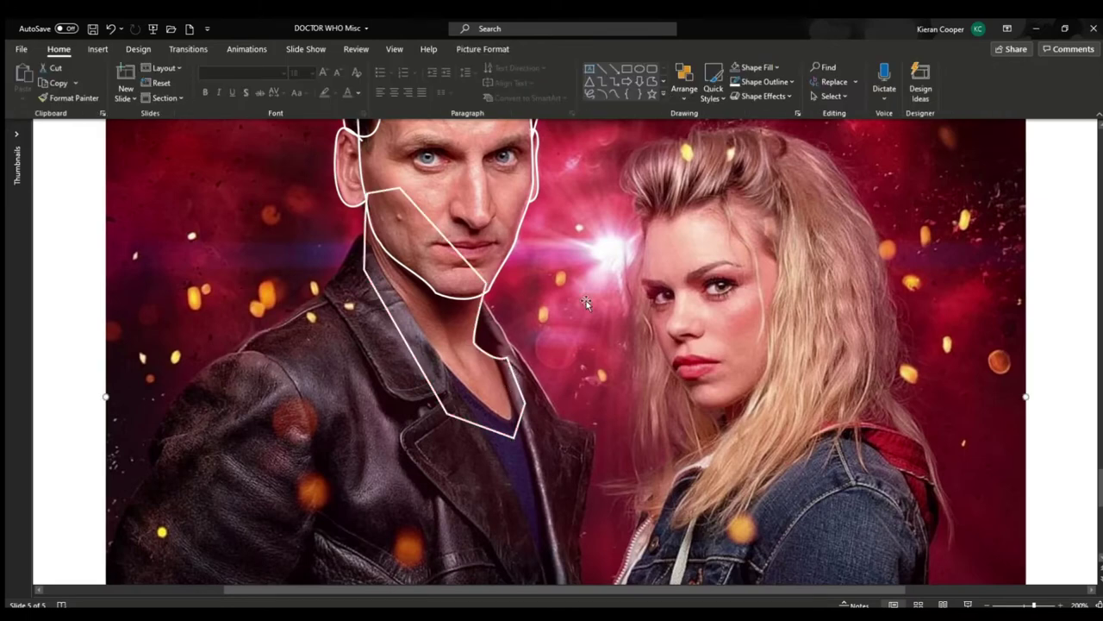
- Draw a closed freeform about 4.8 cm high and 2.7 cm wide over the shirt between the jacket lapels, with white outline and no fill
scroll(639, 258, up, 2)
scroll(639, 258, down, 3)
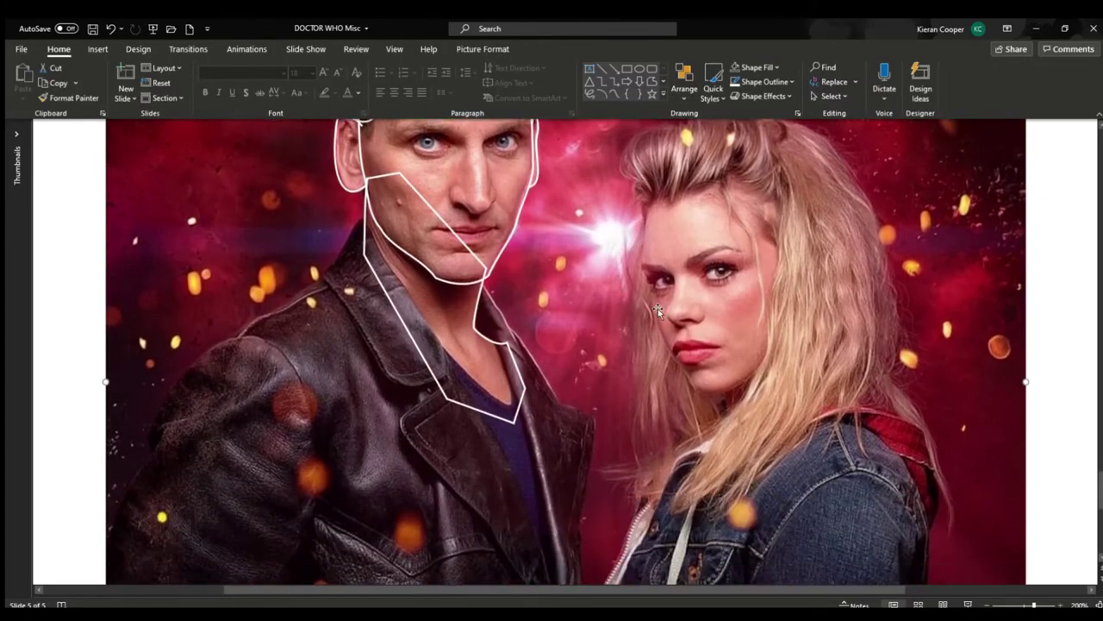
scroll(662, 269, down, 1)
scroll(661, 269, up, 2)
click(654, 81)
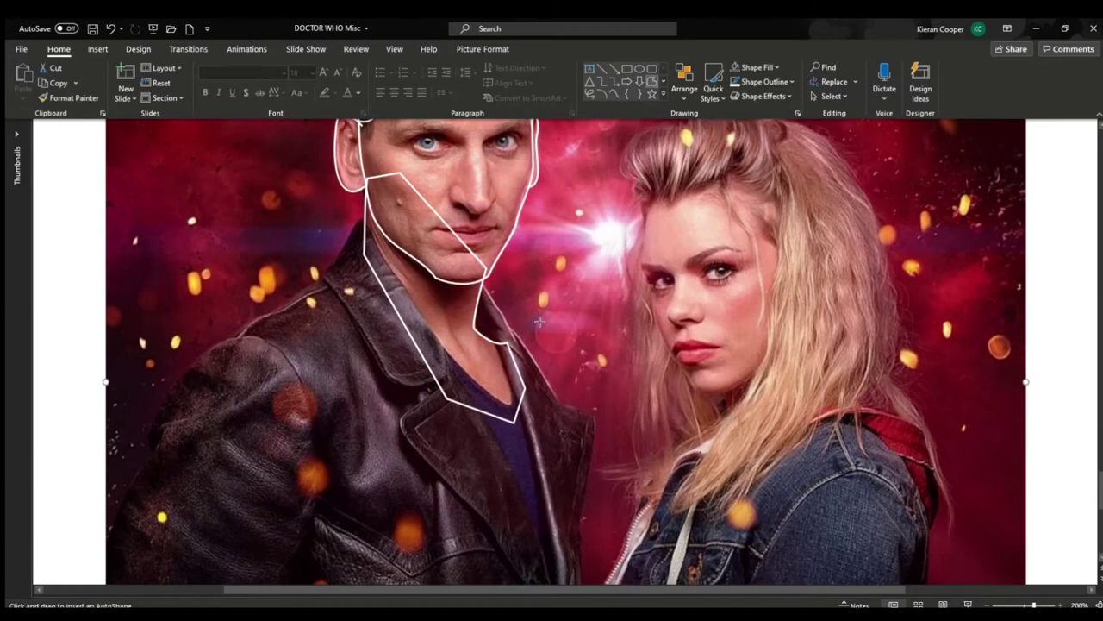
click(438, 343)
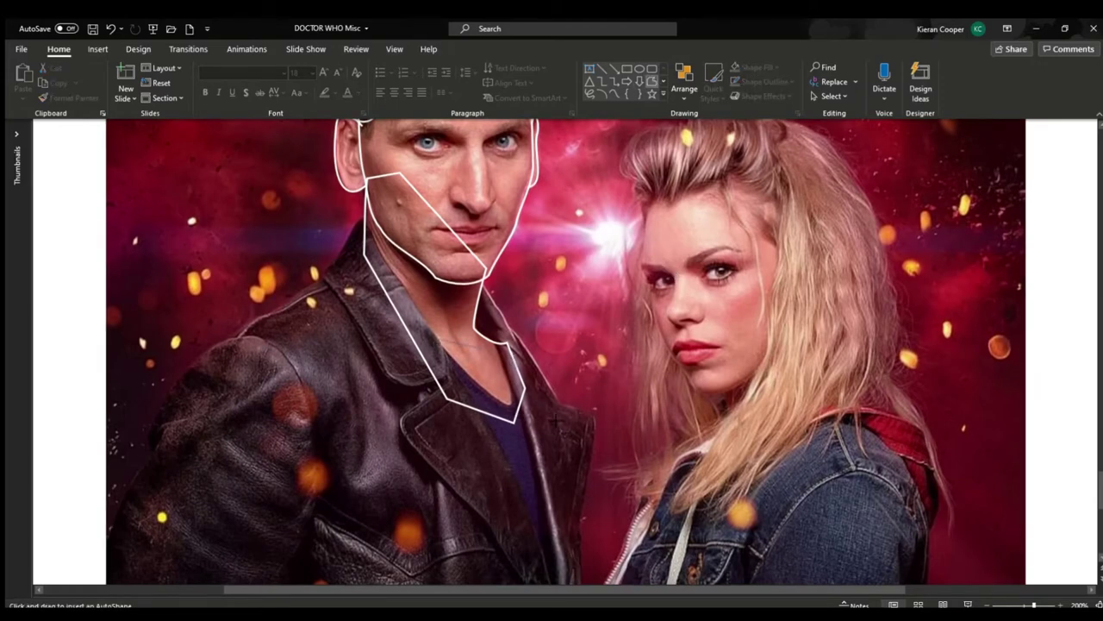
click(448, 424)
click(437, 340)
click(505, 51)
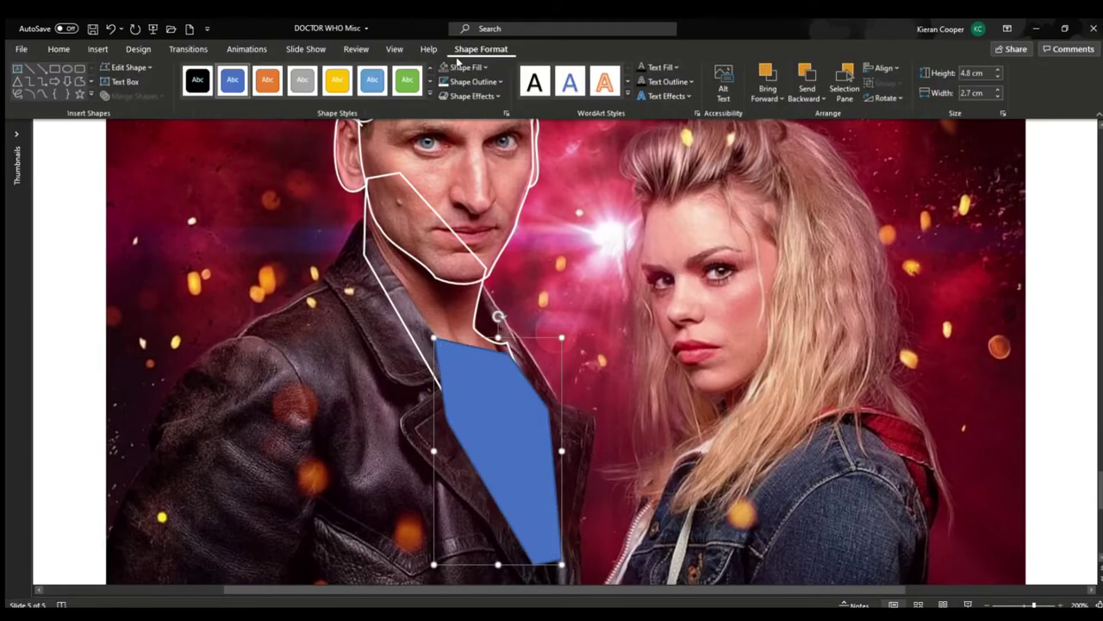
click(444, 82)
click(445, 67)
- Curve the shirt shape's top edge down along the V-neckline by adjusting the handles of its two upper points
click(145, 97)
click(436, 338)
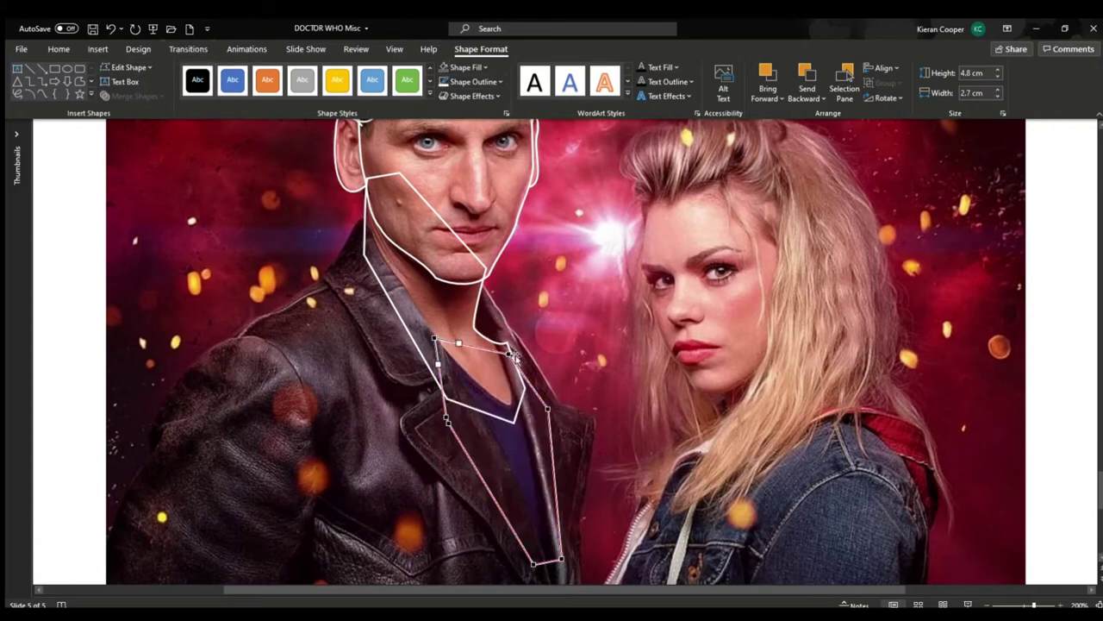
click(509, 354)
drag(484, 348, 509, 416)
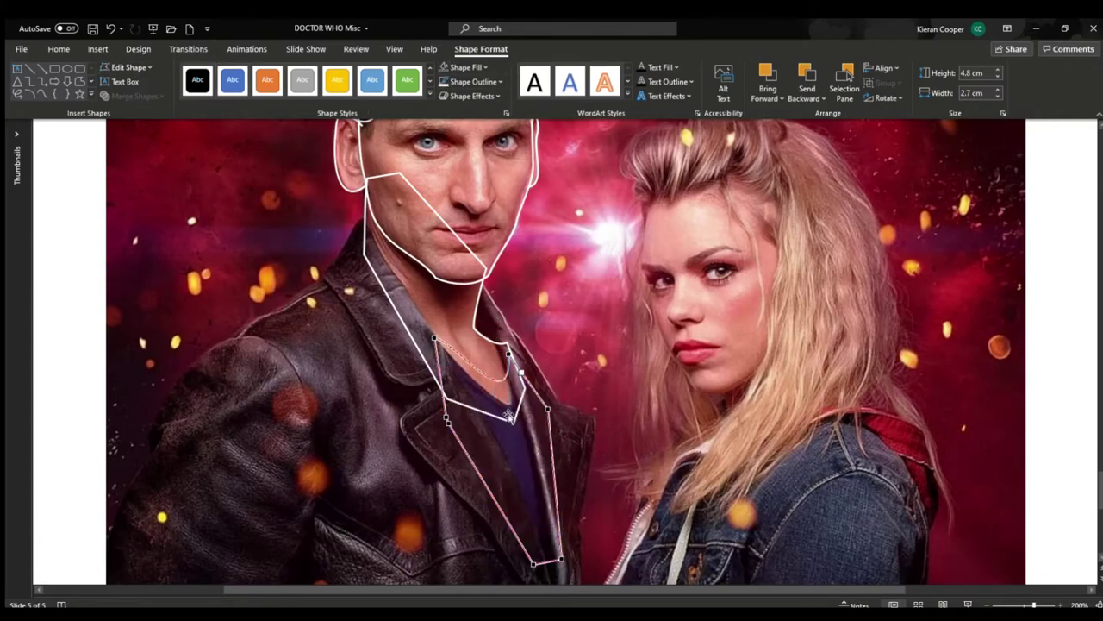
click(435, 338)
drag(458, 344, 495, 401)
click(509, 354)
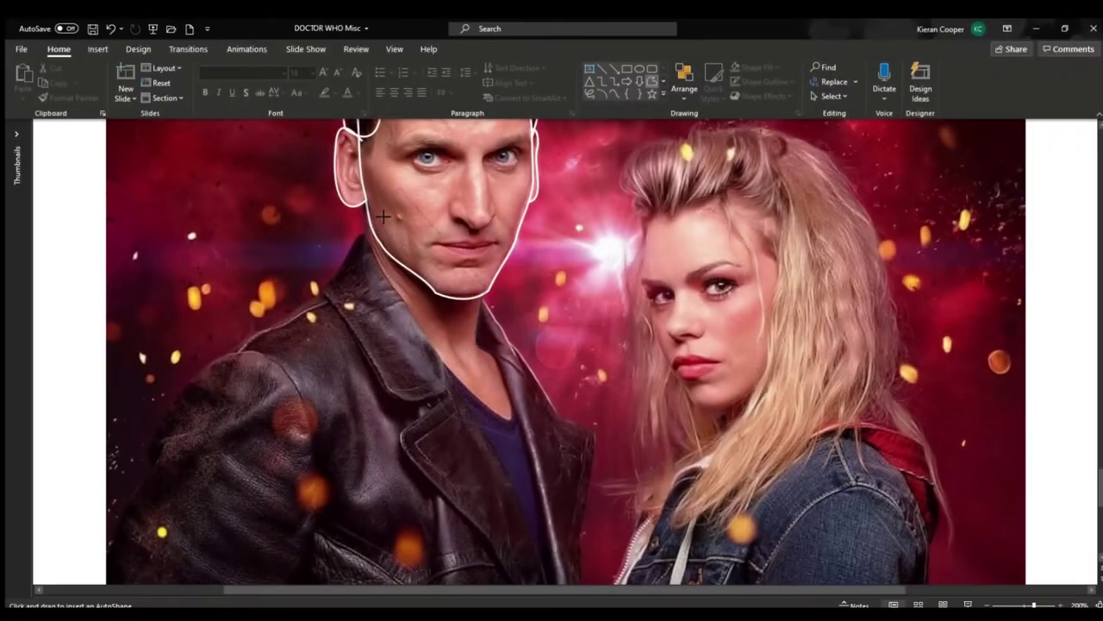
- Complete a closed freeform about 5.31 cm high and 3.41 cm wide over the man's neck, with white outline and no fill
click(428, 189)
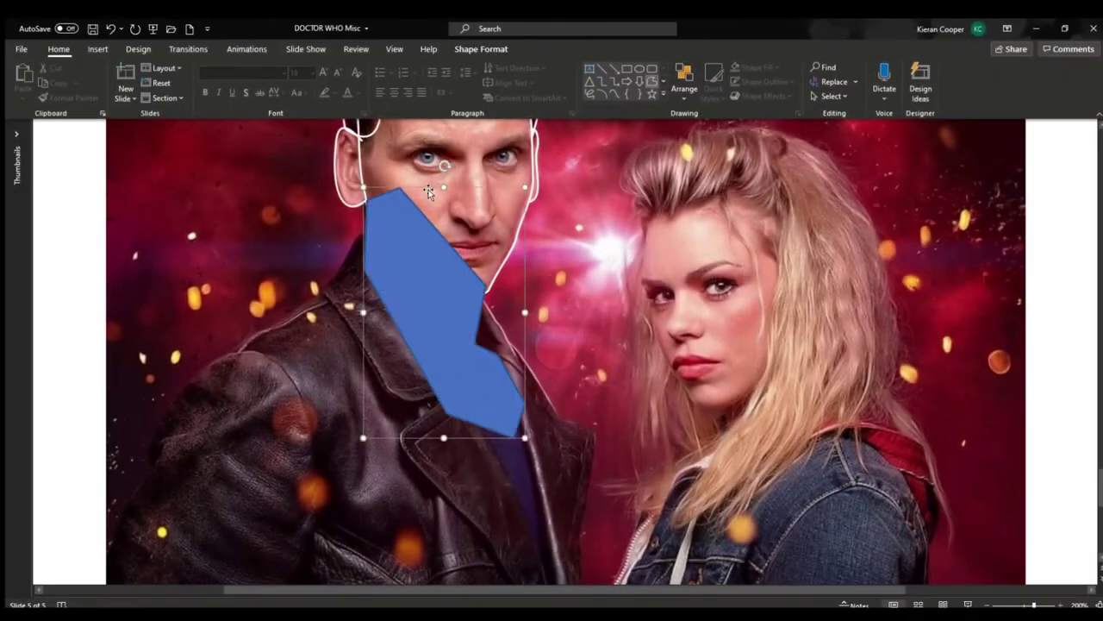
click(481, 49)
click(443, 81)
click(443, 67)
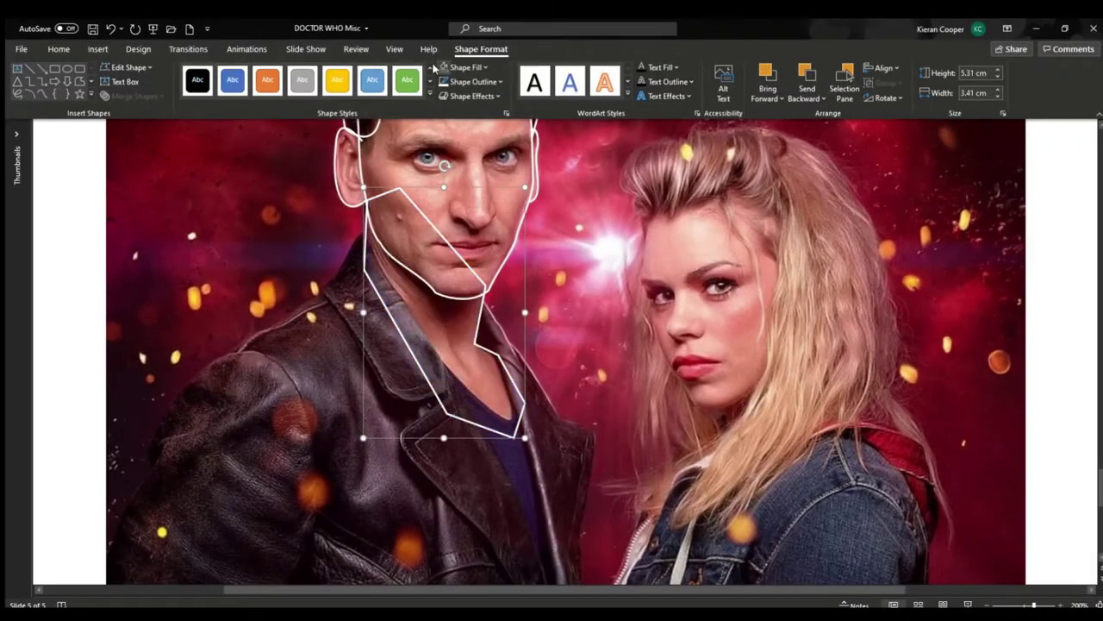
- Edit the neck shape's points so its right side meets the jaw and its edge along the jacket collar curves inward
click(129, 67)
click(129, 97)
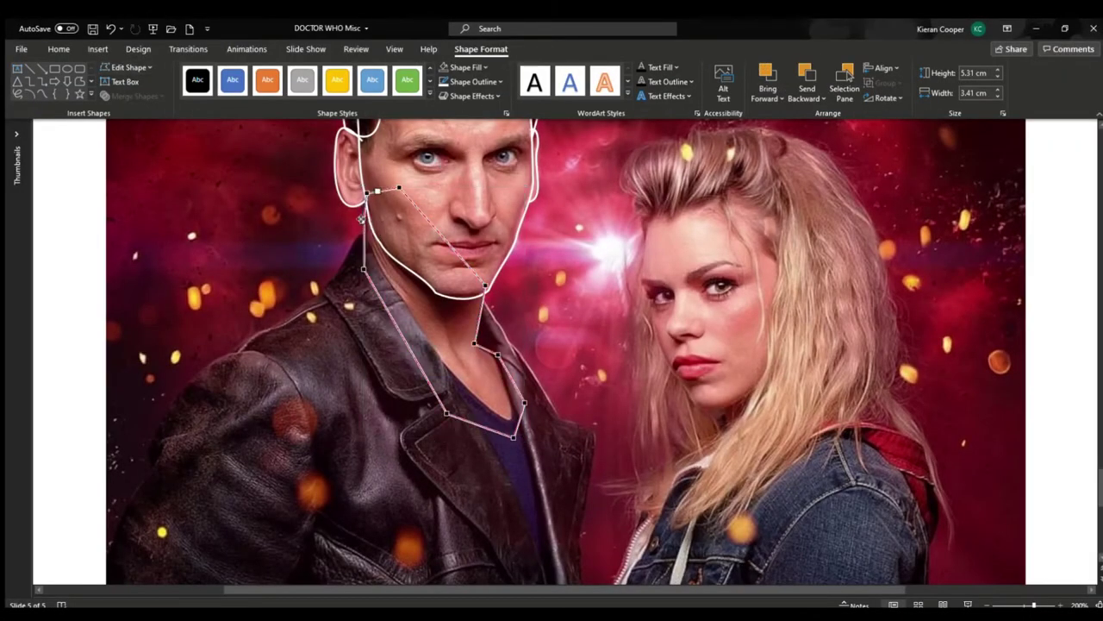
click(486, 284)
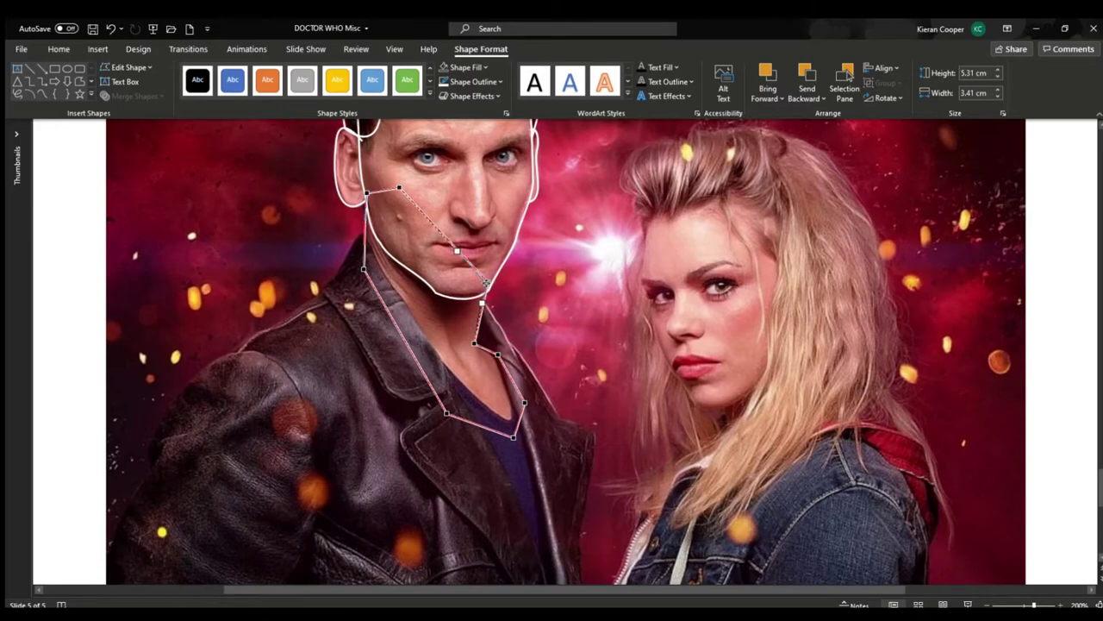
click(497, 354)
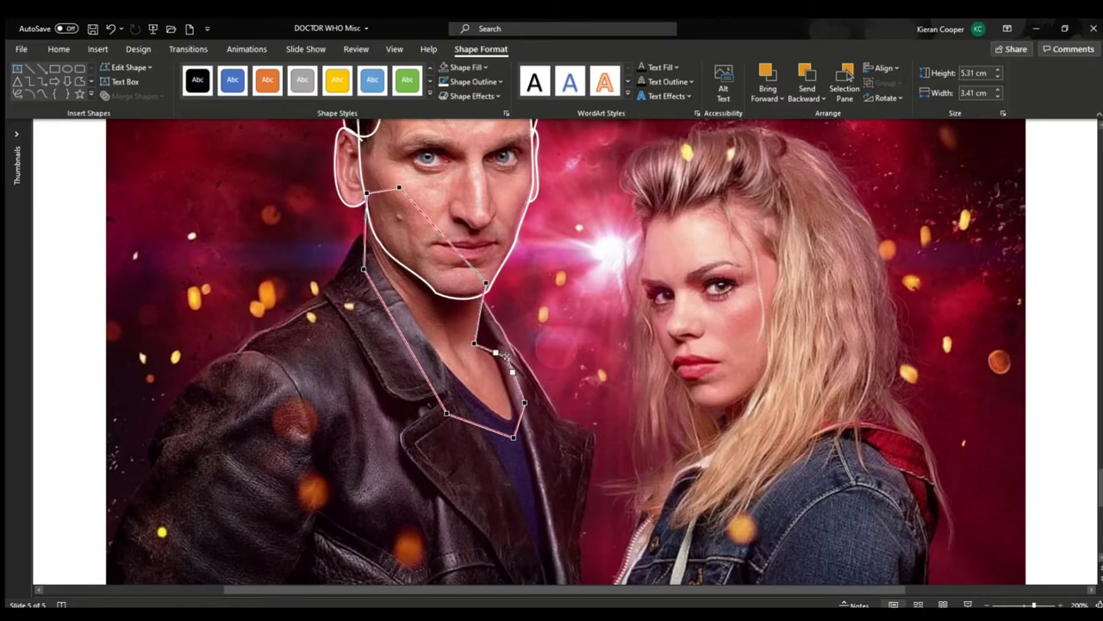
click(474, 343)
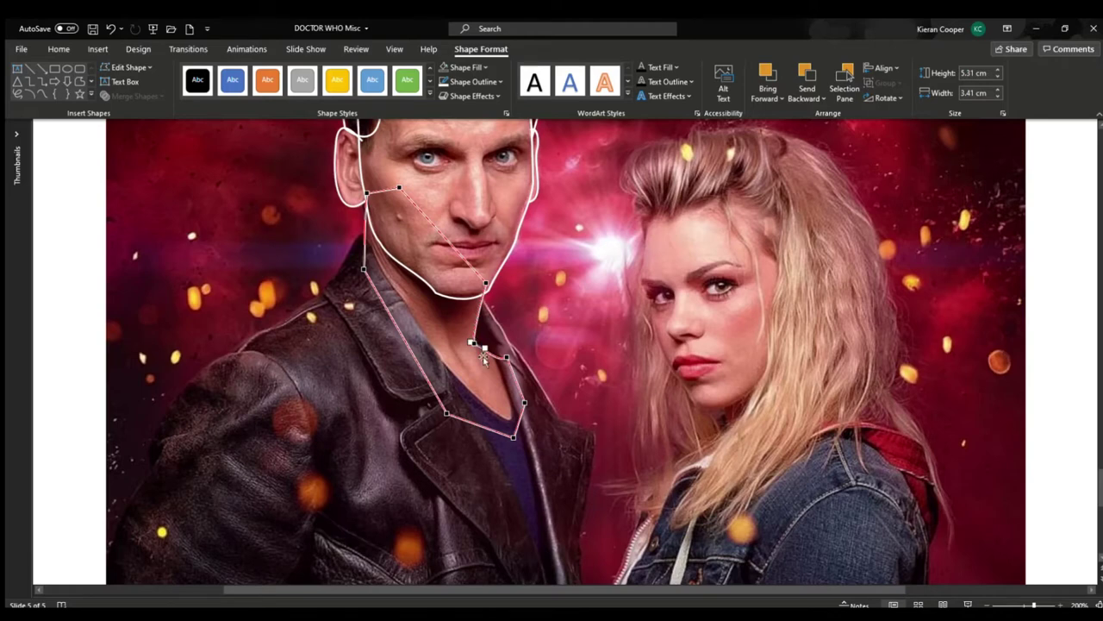
click(483, 354)
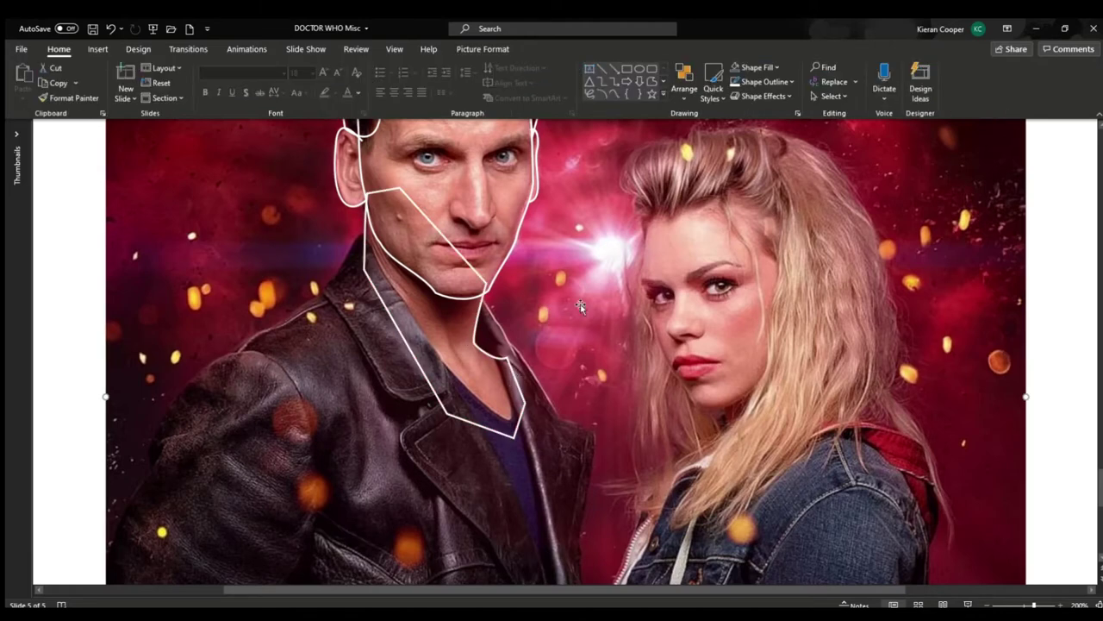
- Draw a closed freeform about 4.8 cm high and 2.7 cm wide over the shirt between the lapels, with white outline and no fill
scroll(642, 261, up, 2)
scroll(596, 323, down, 2)
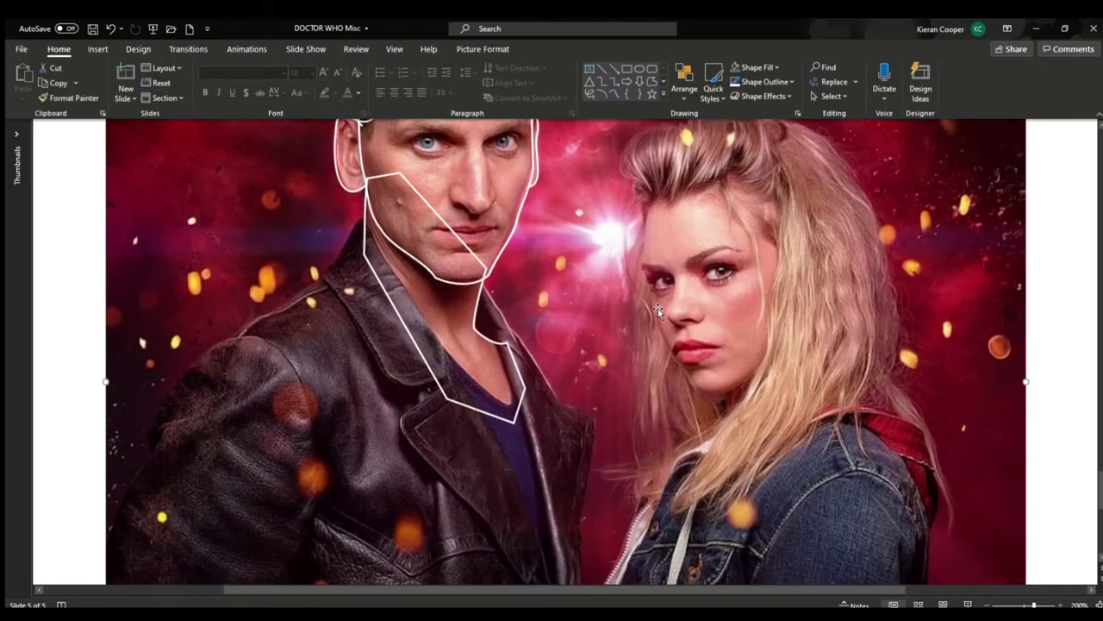
scroll(658, 308, down, 1)
scroll(659, 259, up, 1)
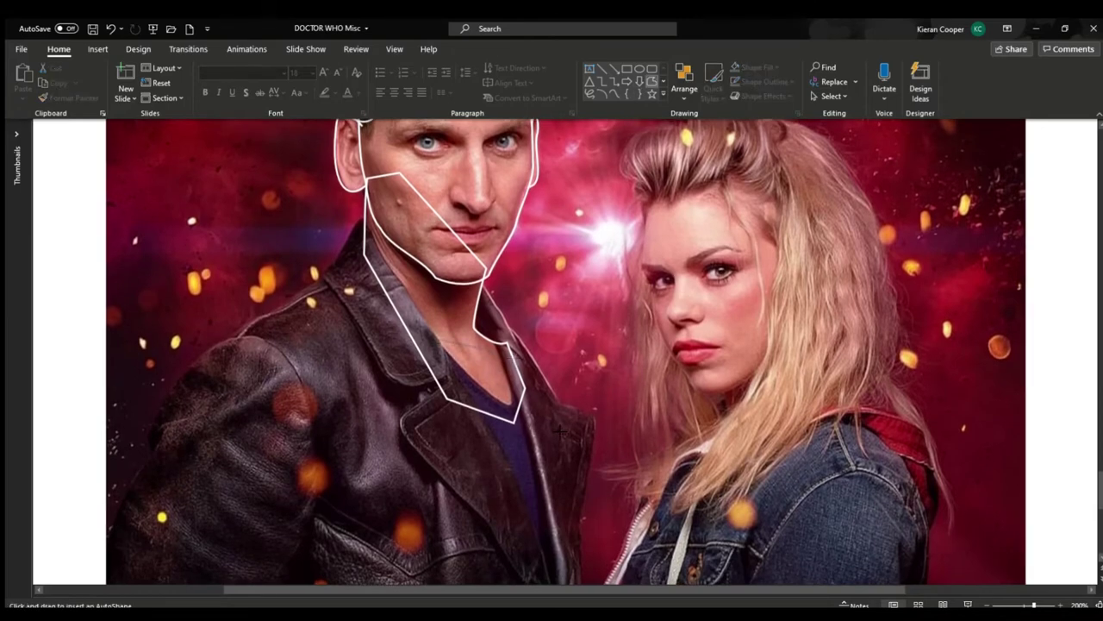
click(448, 422)
click(435, 339)
click(468, 50)
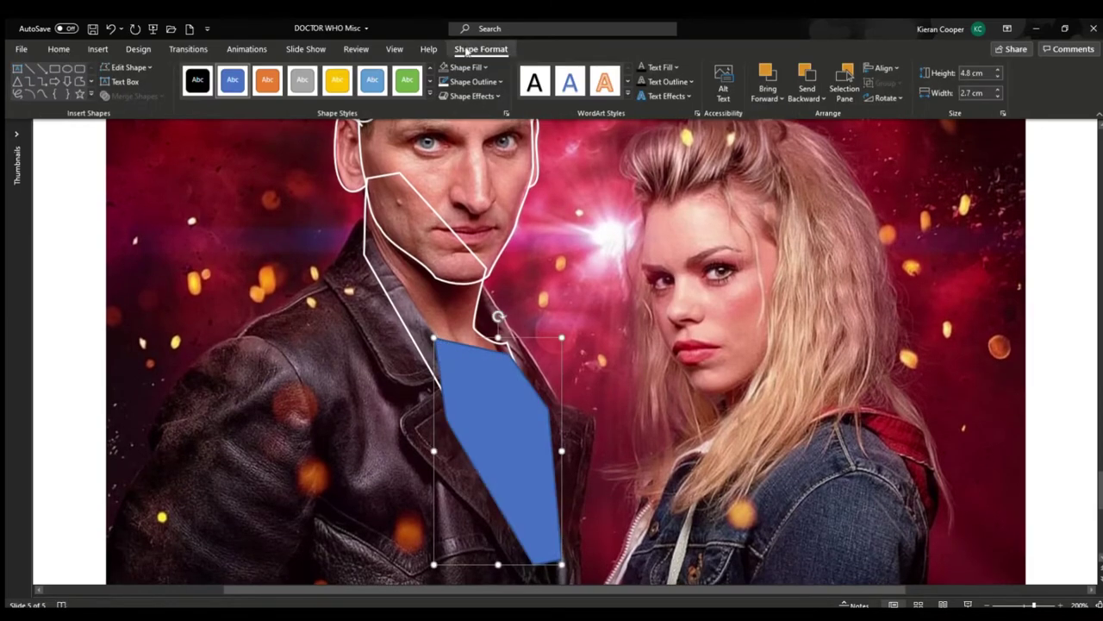
click(443, 82)
click(444, 68)
- Edit the shirt shape's two upper points and their handles so its top edge follows the V-neckline
click(130, 67)
click(145, 100)
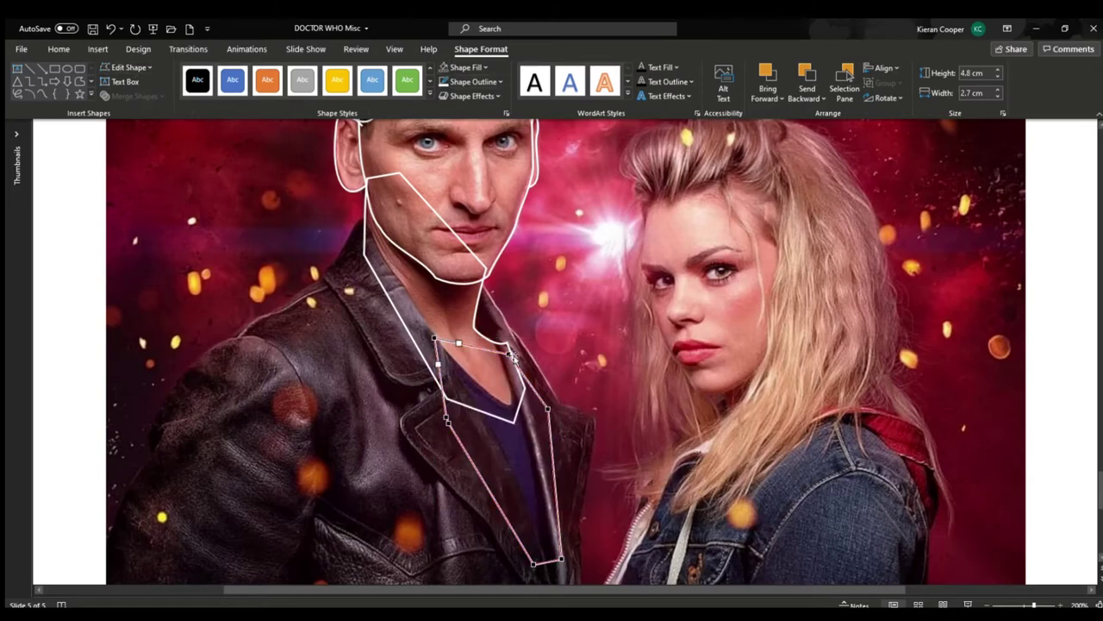
drag(488, 406, 510, 418)
click(435, 339)
drag(459, 344, 527, 444)
click(510, 354)
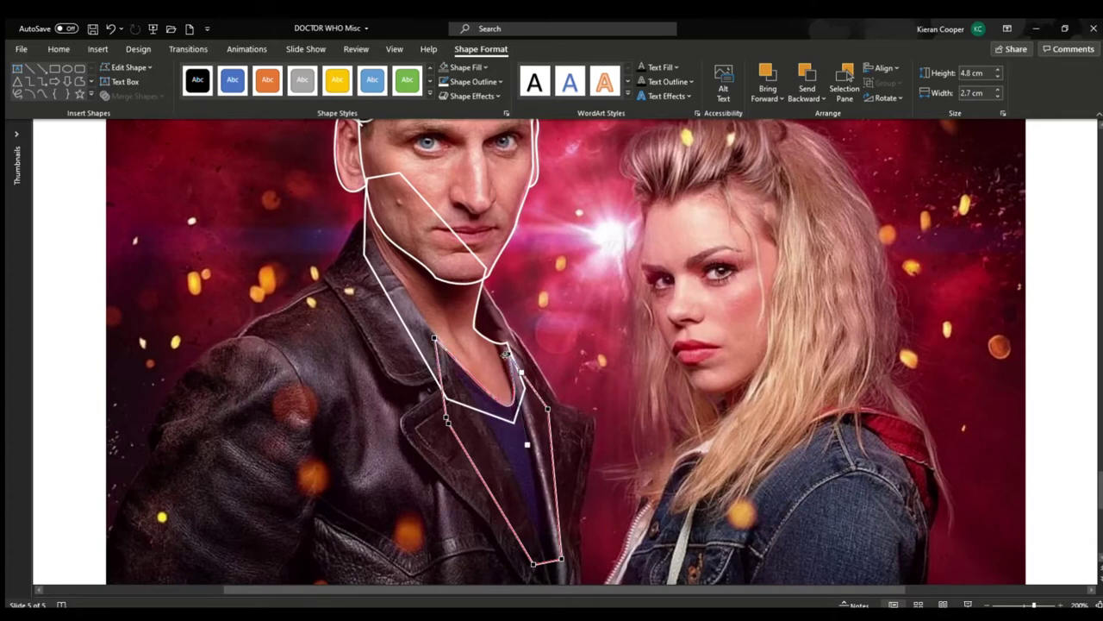
click(434, 338)
drag(498, 402, 496, 400)
drag(509, 355, 505, 352)
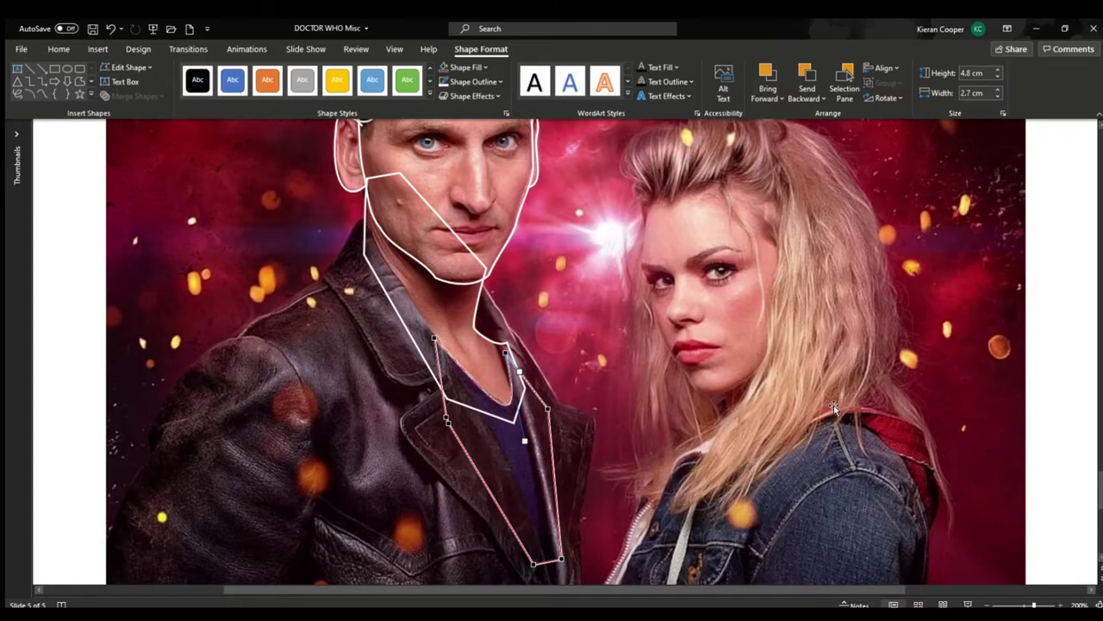
click(1044, 352)
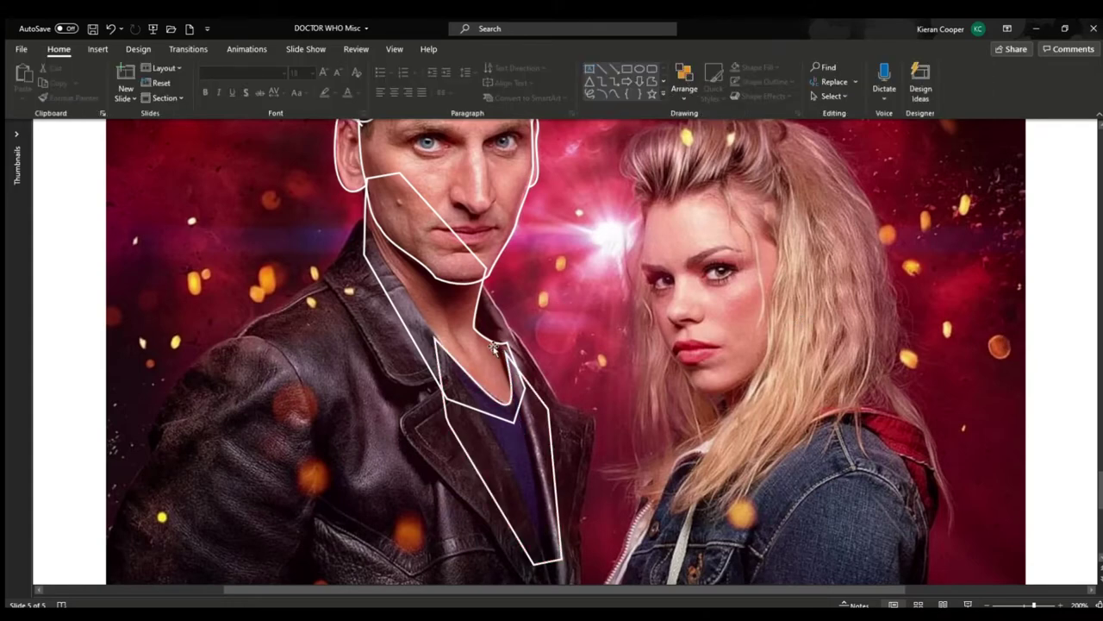
- Bring the photo to the front so it covers the traced outlines, and choose the freeform tool
scroll(538, 340, up, 1)
click(405, 432)
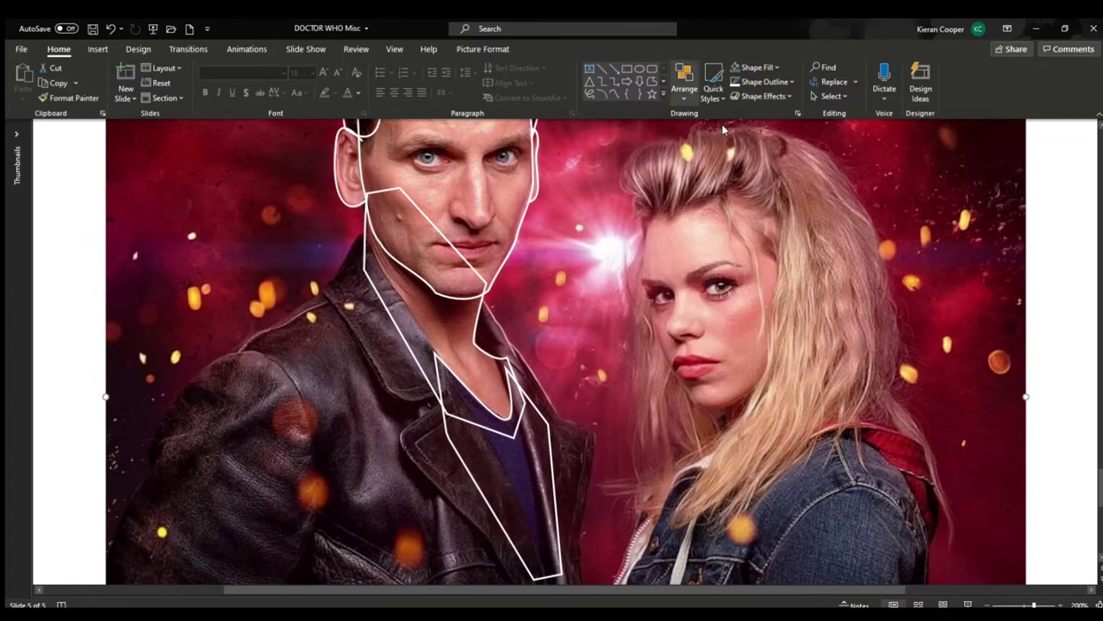
click(1048, 232)
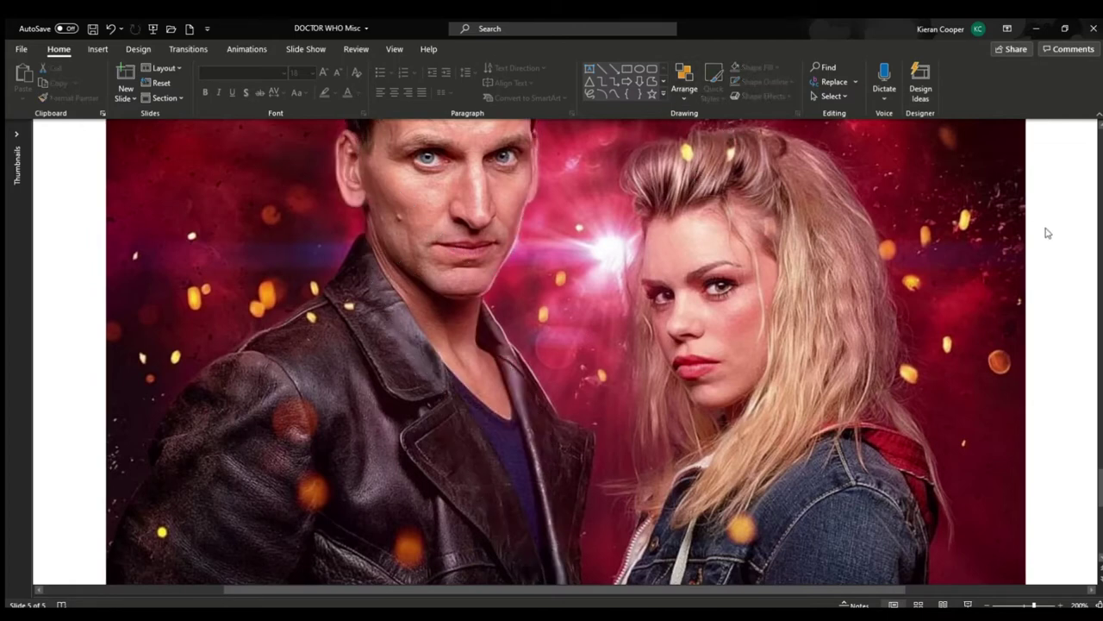
click(652, 81)
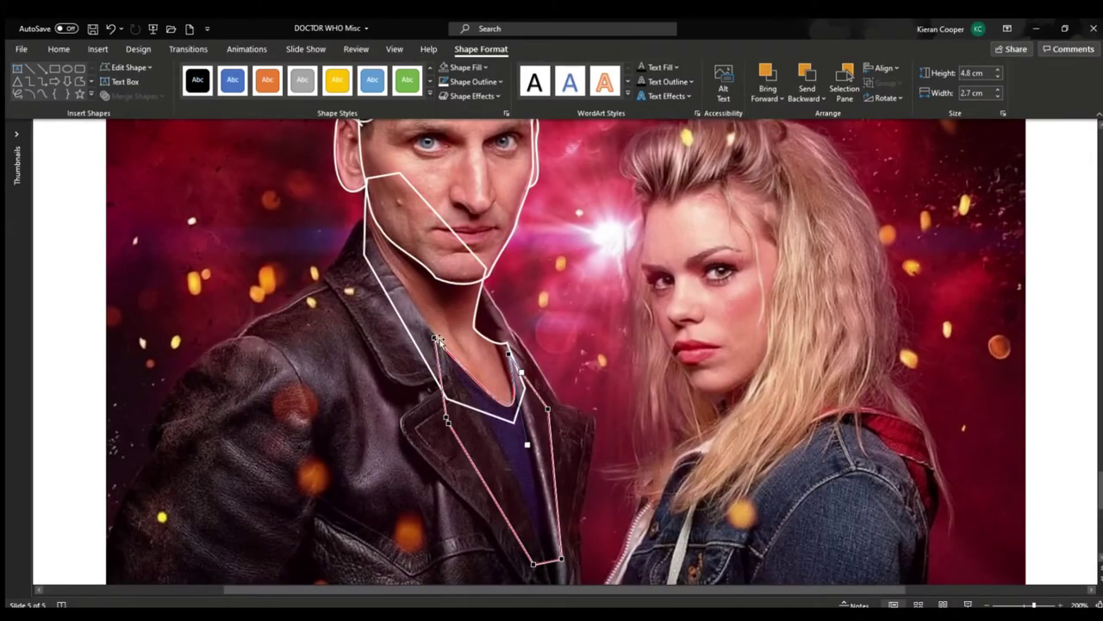
- Fine-tune the shirt shape's upper right point and handle to fit the neckline, and finish editing its points
click(434, 337)
drag(509, 353, 506, 353)
drag(525, 443, 528, 436)
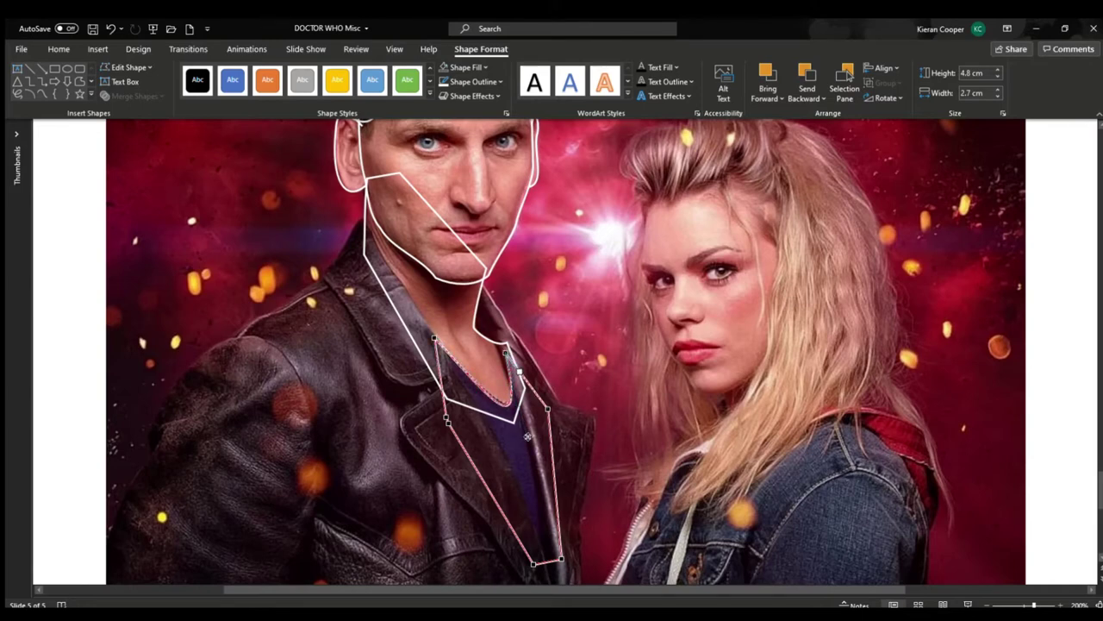
click(886, 400)
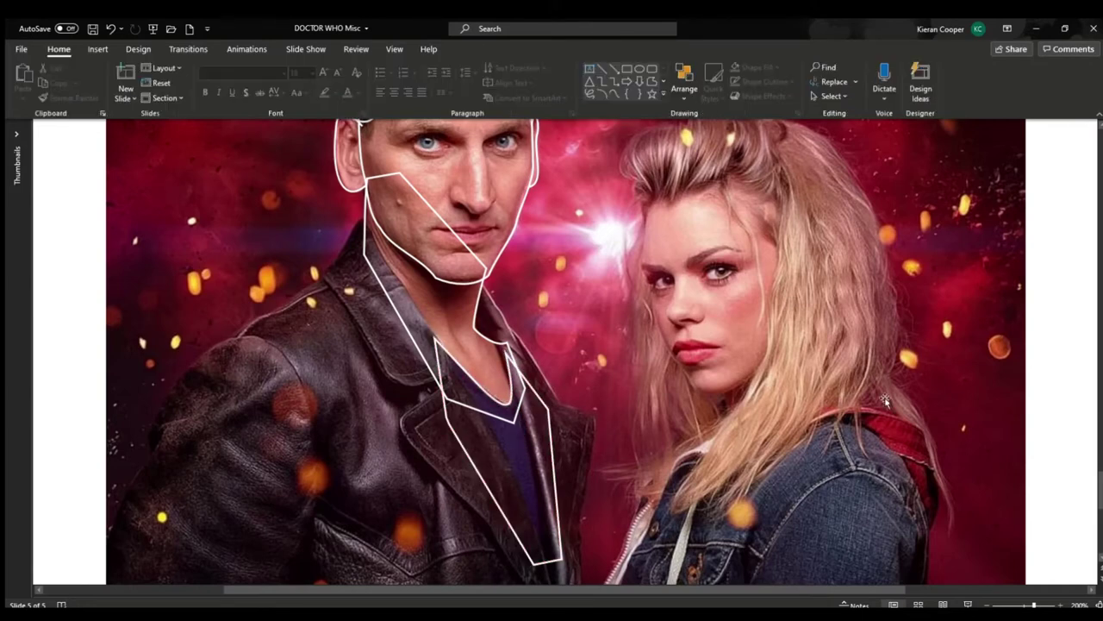
- Bring the photo in front of all the traced outlines
scroll(539, 336, up, 1)
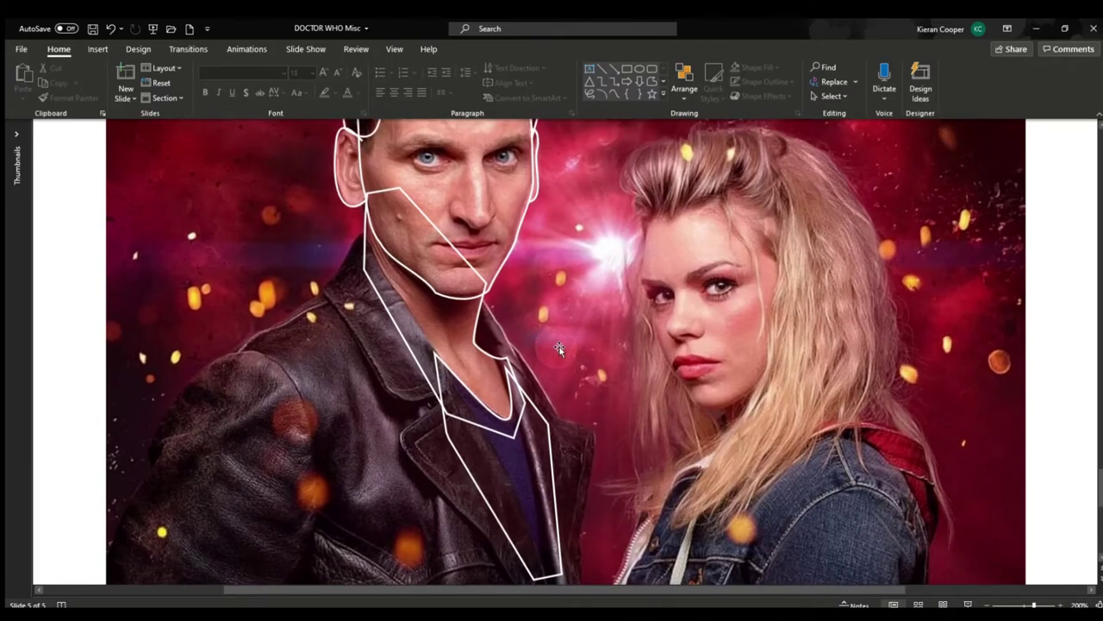
click(404, 433)
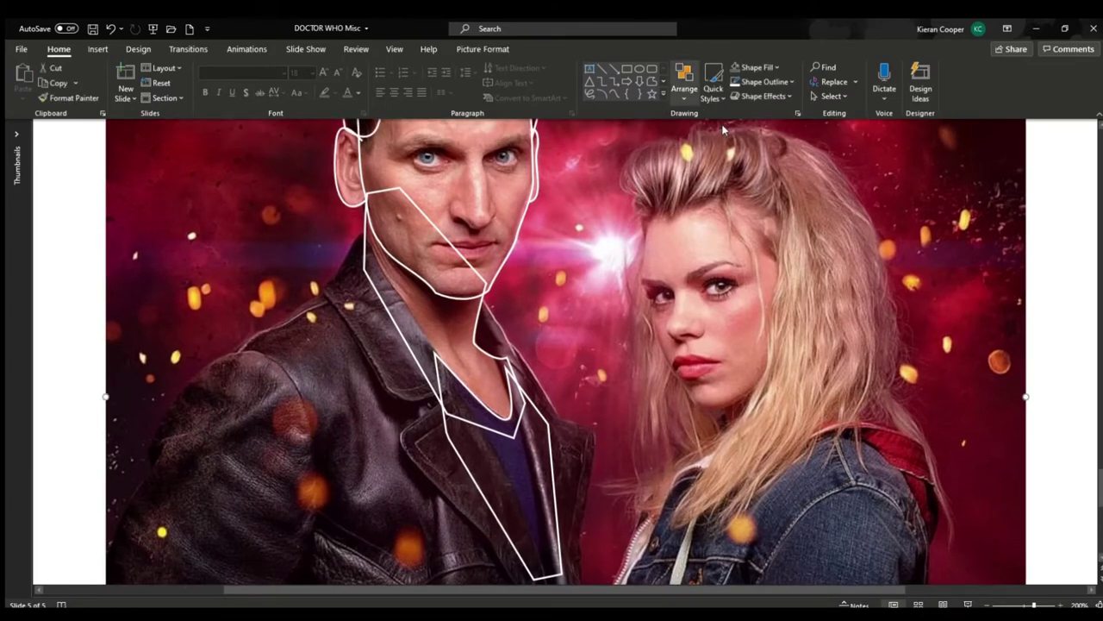
click(653, 82)
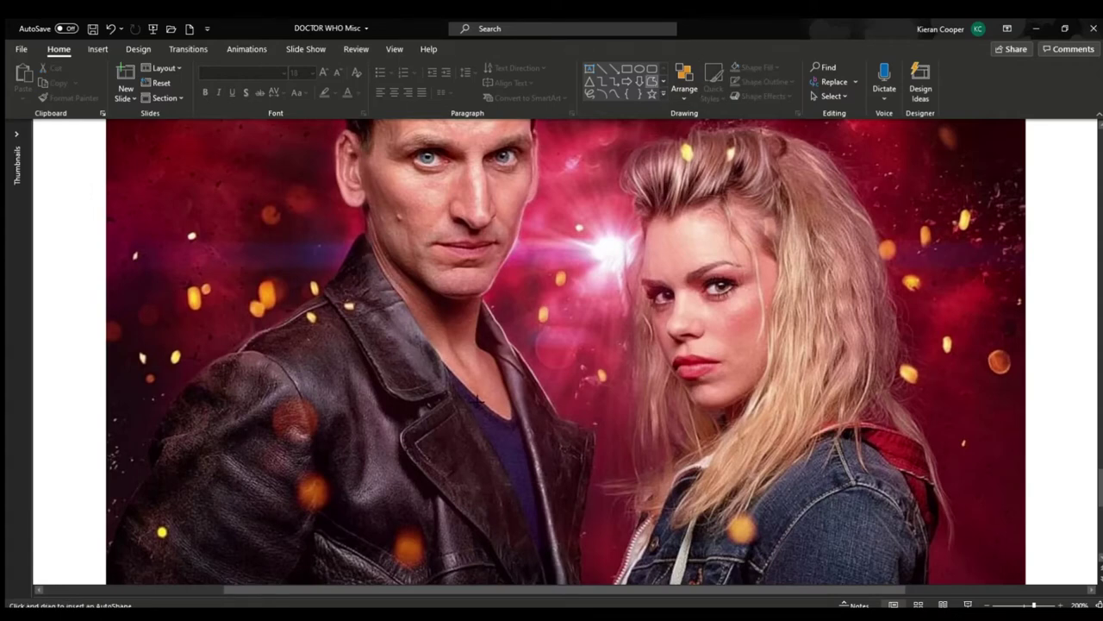
click(516, 430)
key(Escape)
- Draw a closed freeform about 8.69 cm high and 5.09 cm wide around the jacket's left collar and lapel, with white outline and no fill
scroll(561, 414, down, 5)
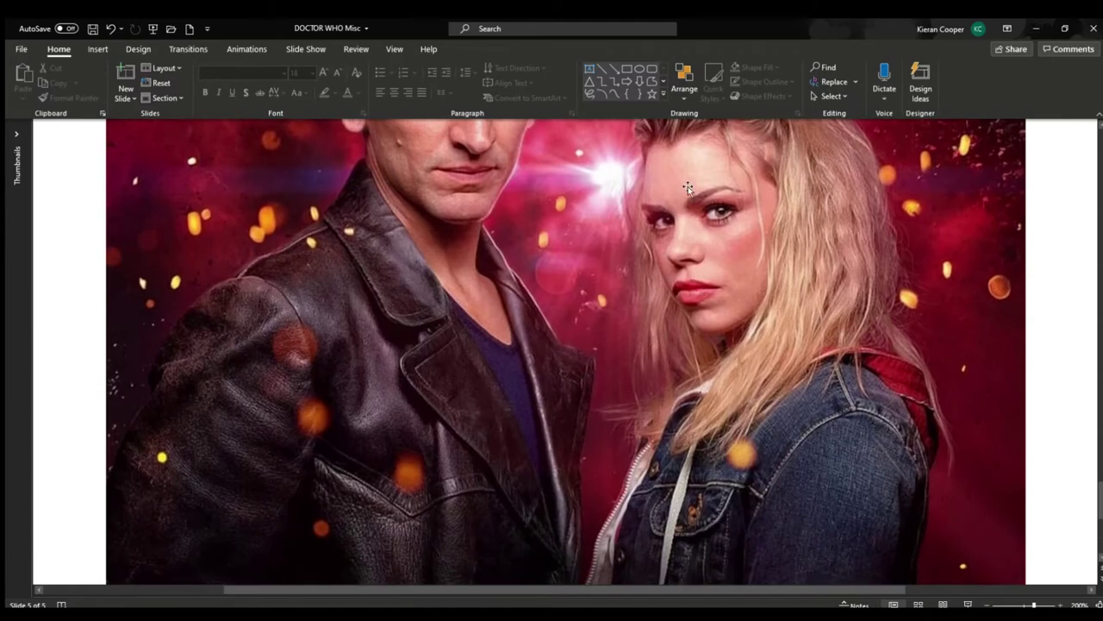
click(654, 82)
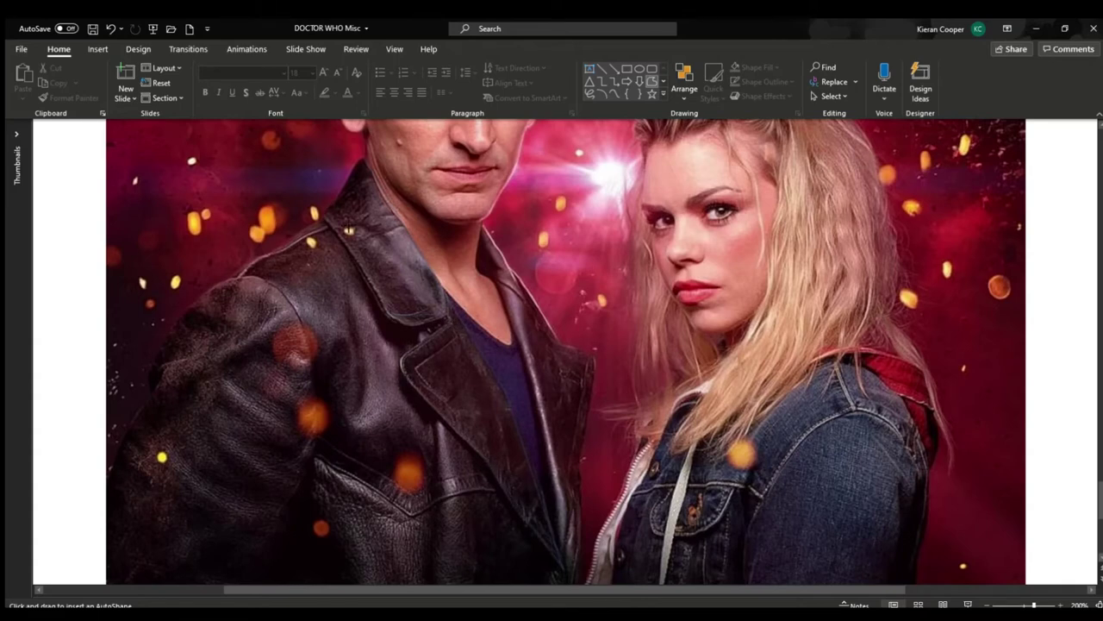
drag(322, 157, 562, 568)
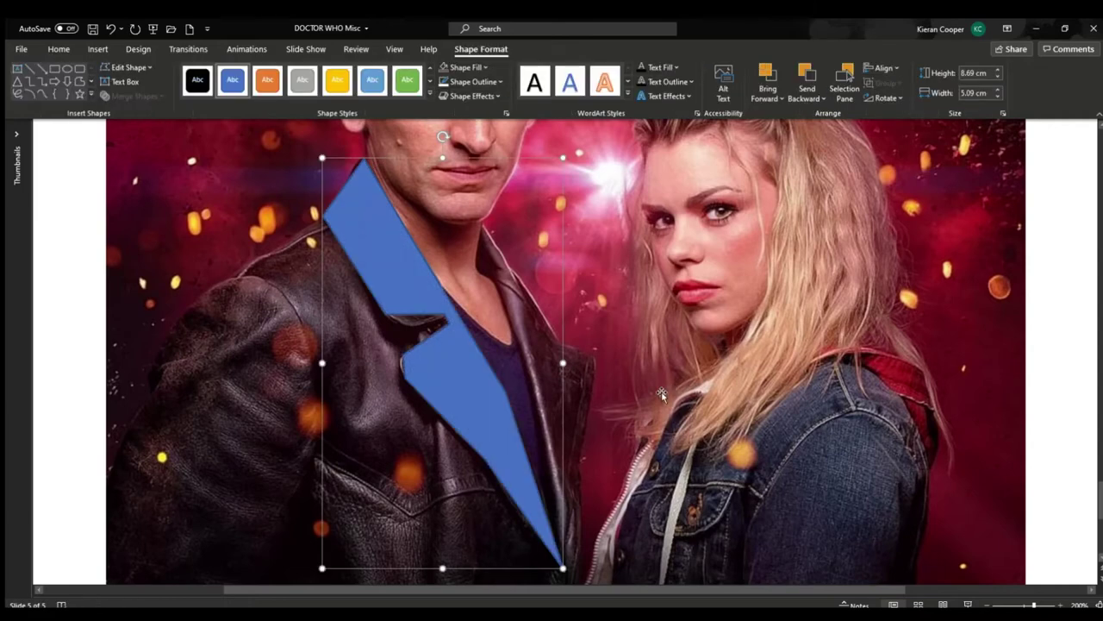
click(444, 68)
- Move the lapel shape's top point up to the collar's peak and curve the collar edge down toward the shoulder
click(129, 68)
click(133, 105)
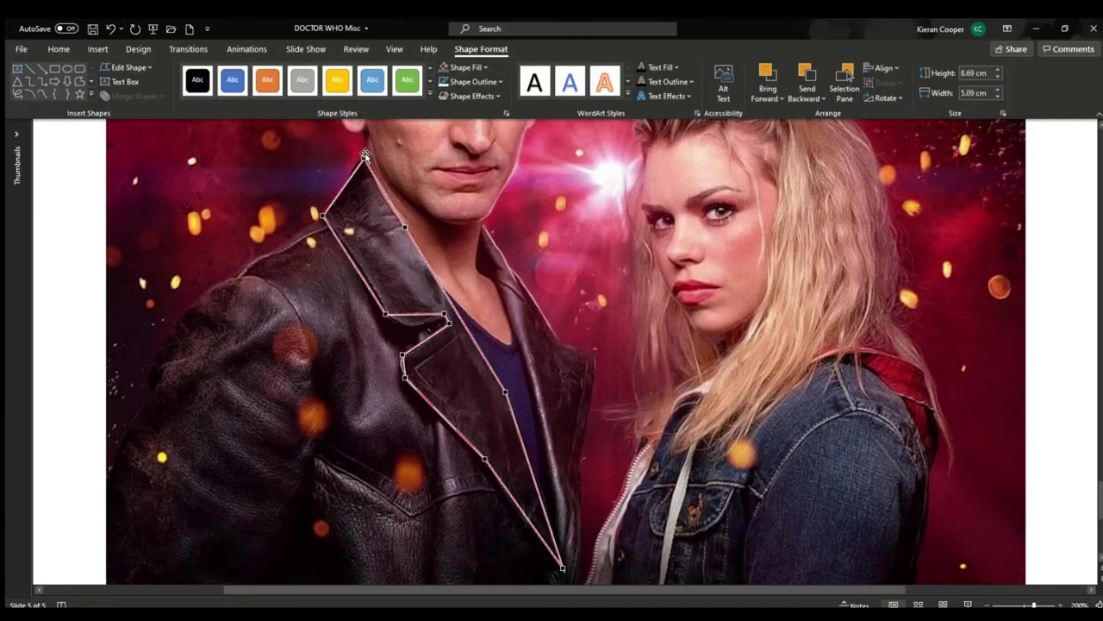
drag(363, 159, 363, 154)
click(322, 214)
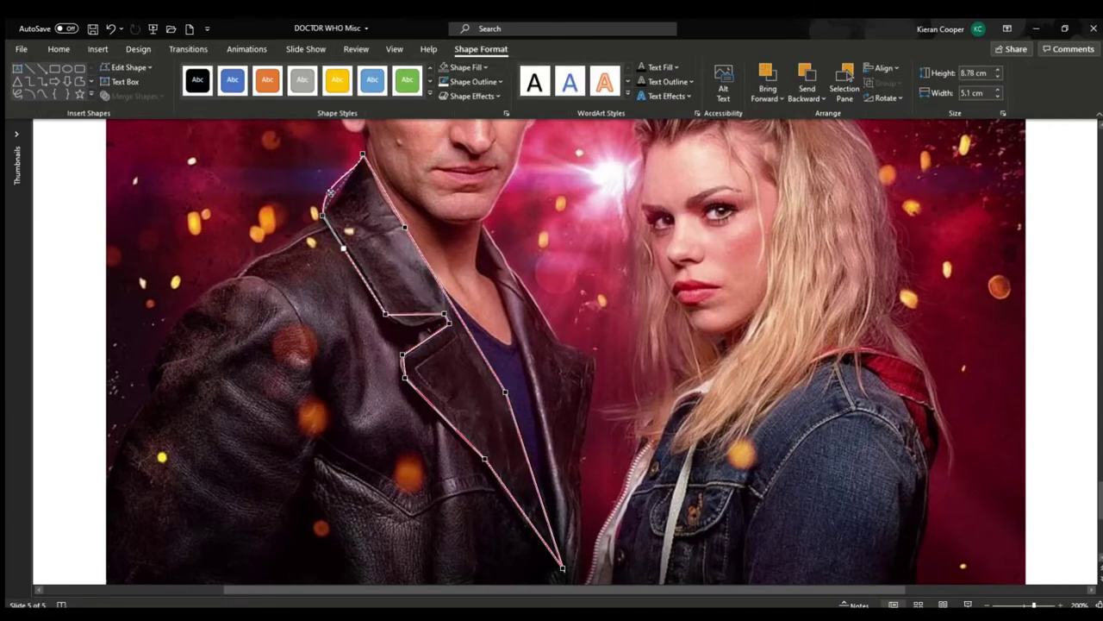
click(362, 156)
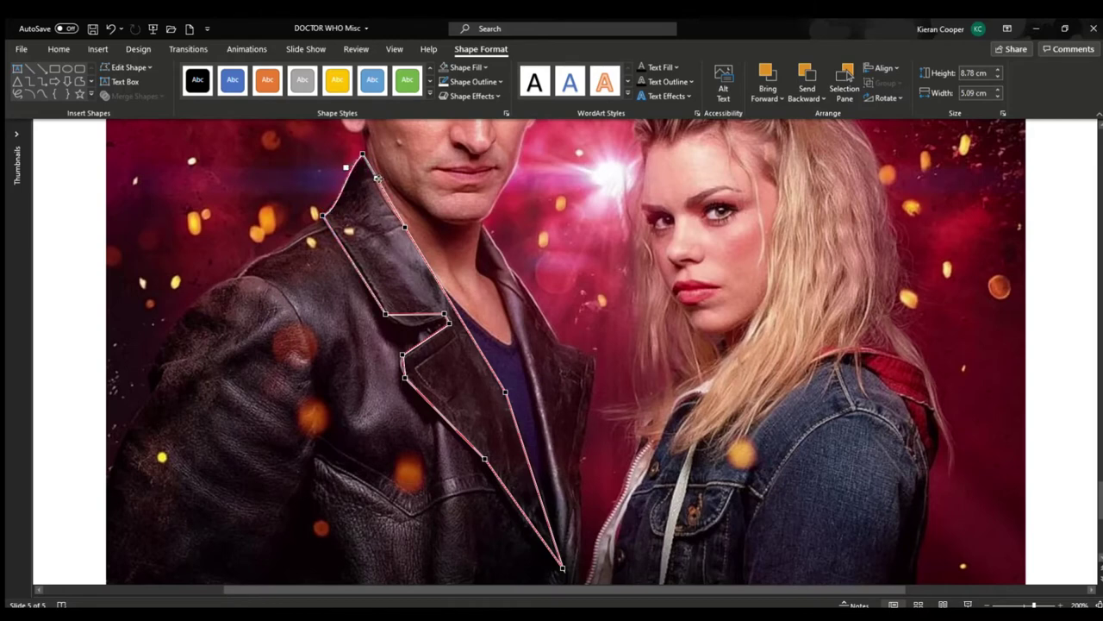
drag(374, 182, 367, 152)
- Adjust the handles along the lapel shape's inner edge and lower outer edge so they follow the neck, shirt and lapel
click(405, 228)
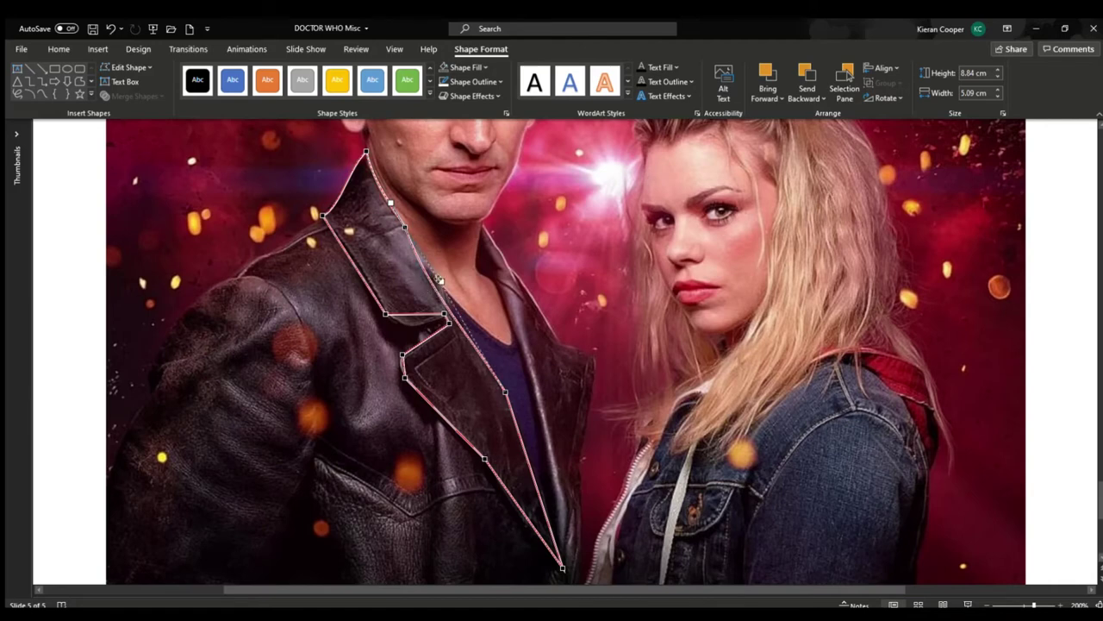
click(505, 391)
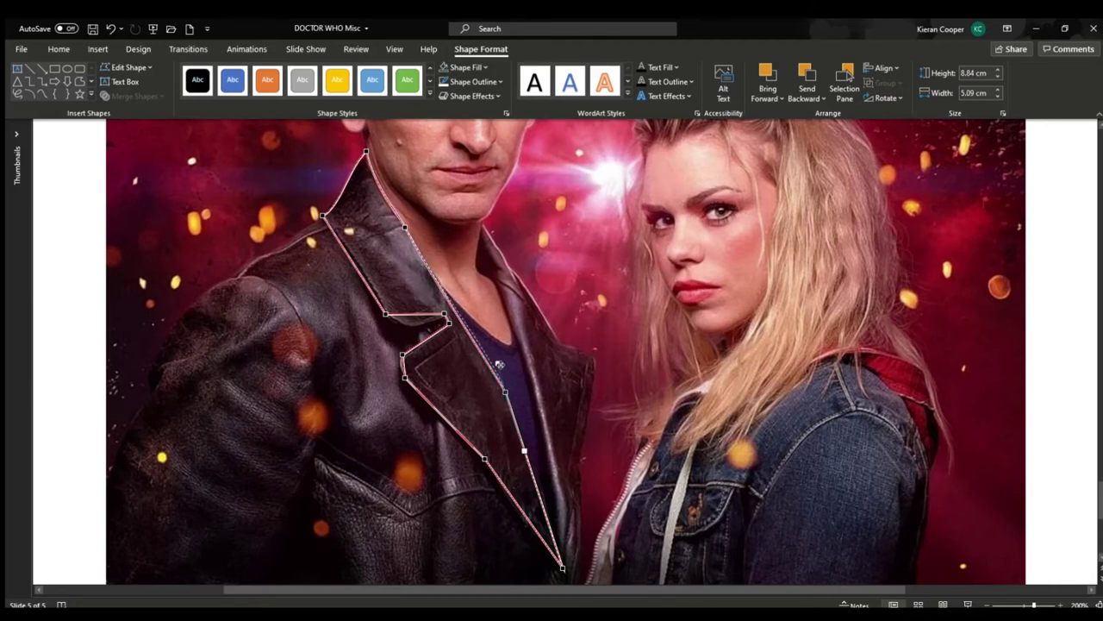
click(544, 511)
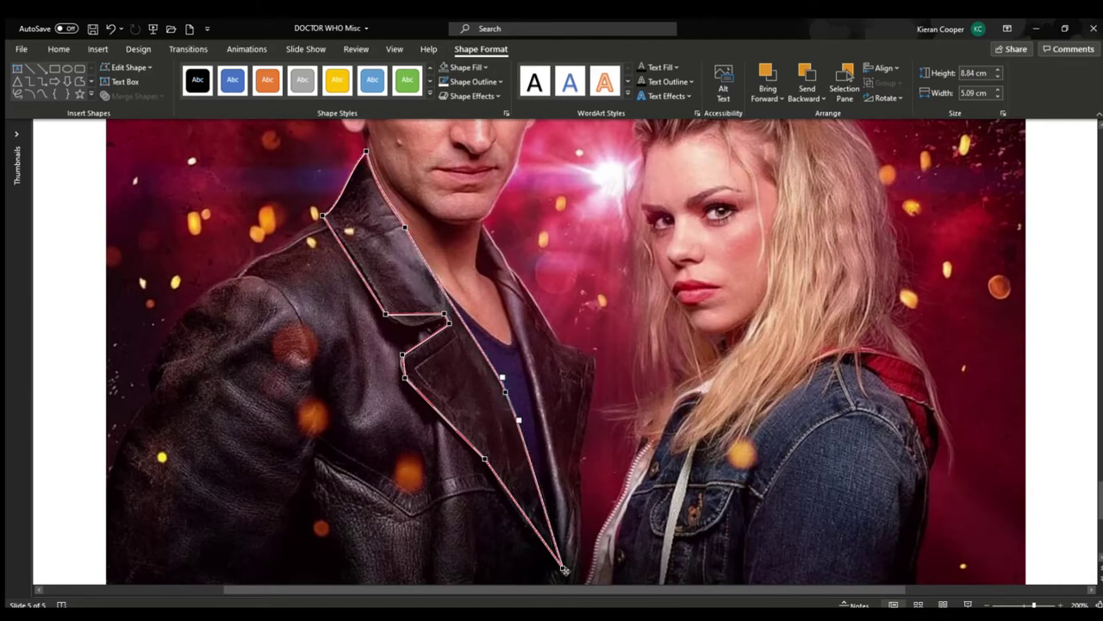
drag(543, 511, 532, 535)
click(484, 461)
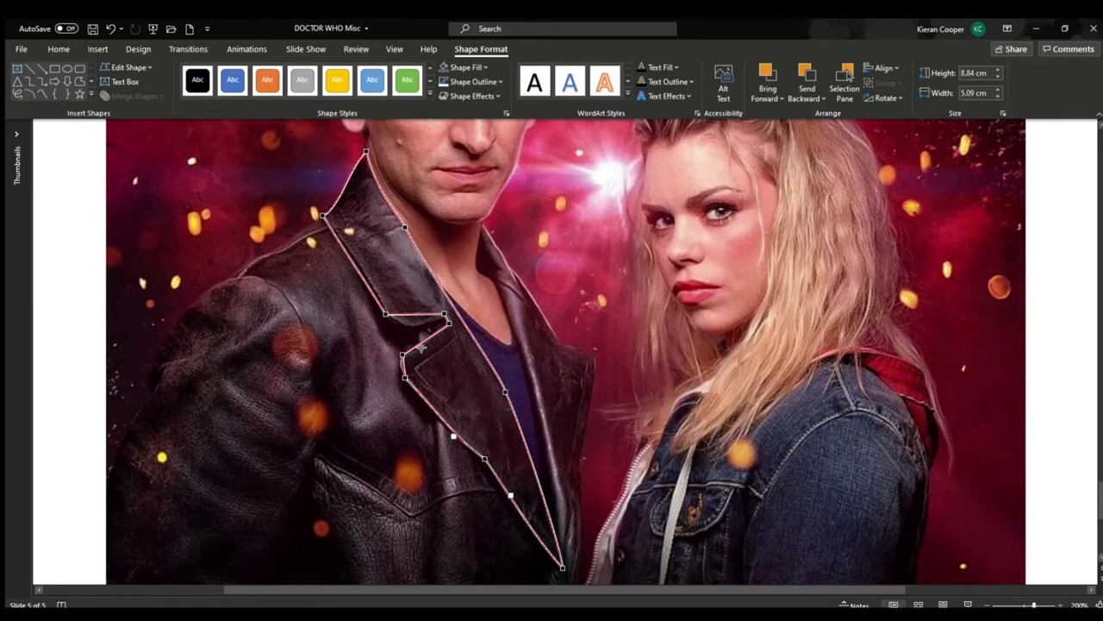
click(406, 372)
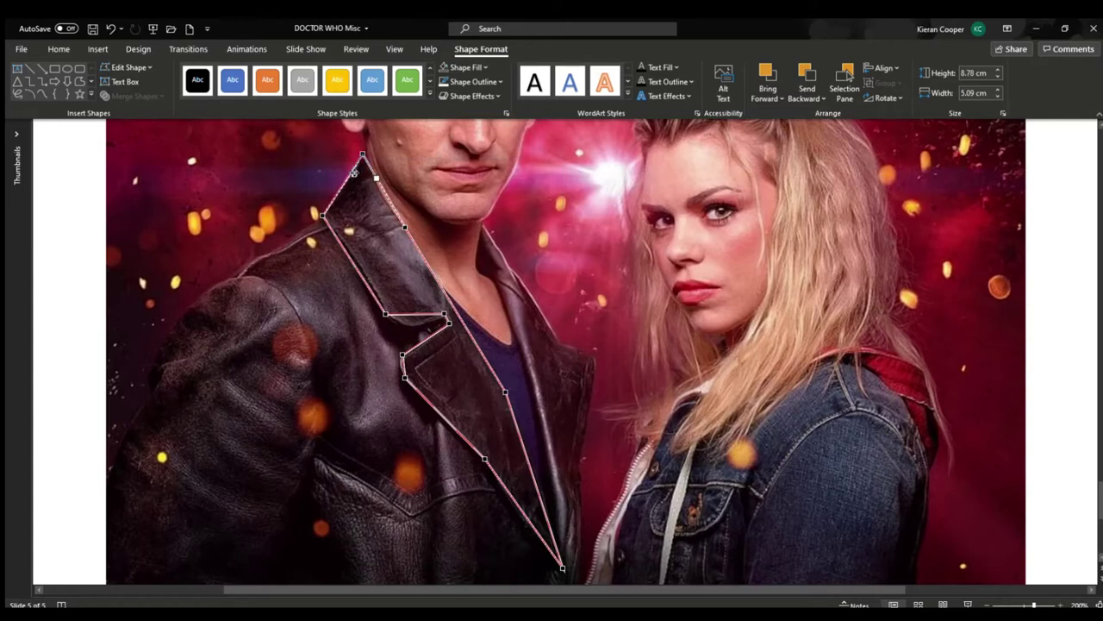
- Refine the lapel shape's shoulder edge, top point and the curve beside the neck to match the collar
click(324, 216)
drag(355, 173, 366, 152)
click(363, 155)
click(405, 228)
mouse_move(438, 282)
mouse_down()
mouse_move(428, 289)
mouse_move(436, 285)
mouse_up()
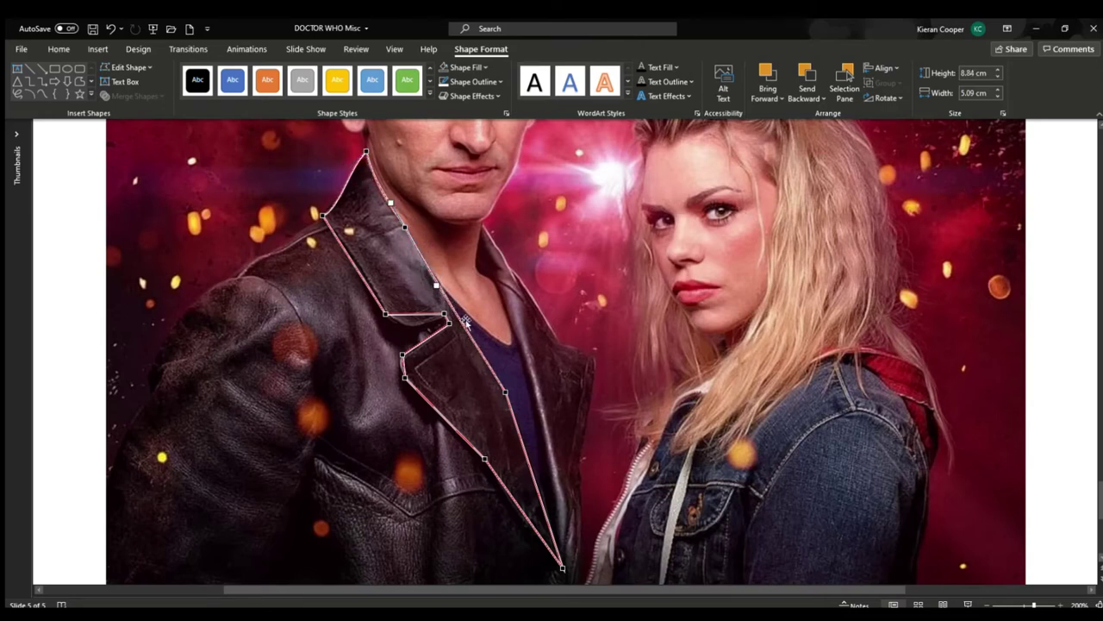
- Fine-tune the lapel shape's inner edge and bend its lower outer edge slightly outward along the leather lapel
click(505, 392)
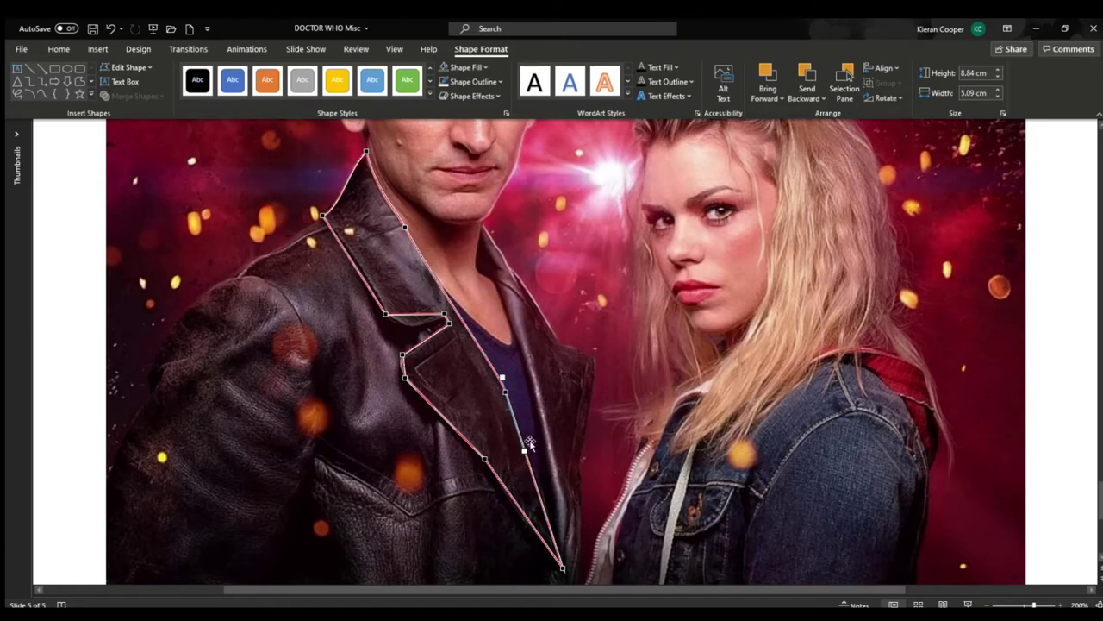
click(562, 567)
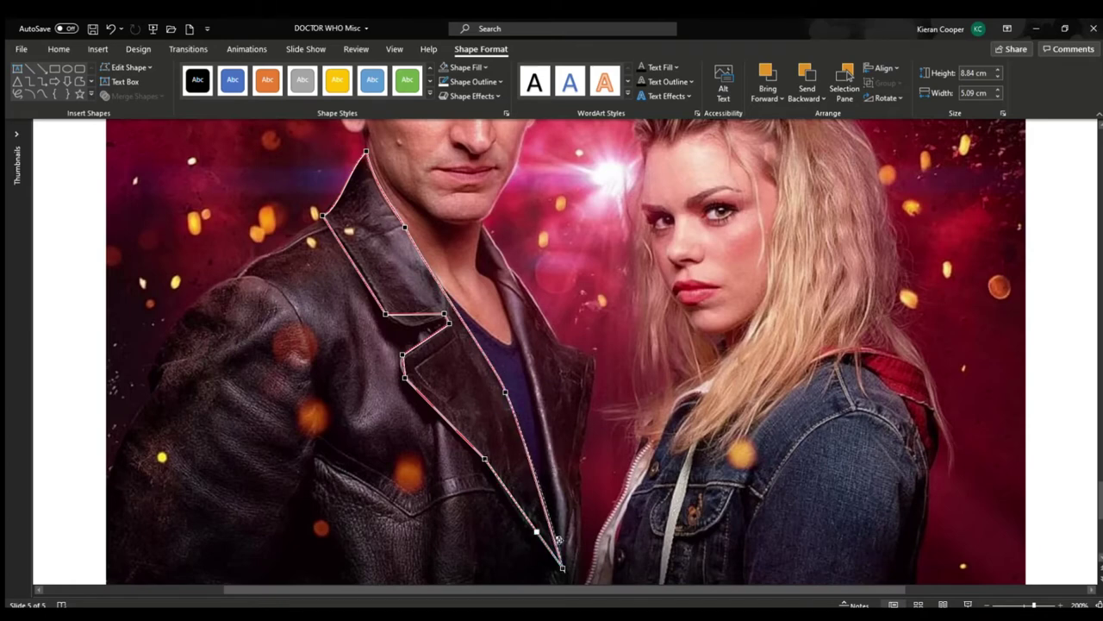
click(484, 459)
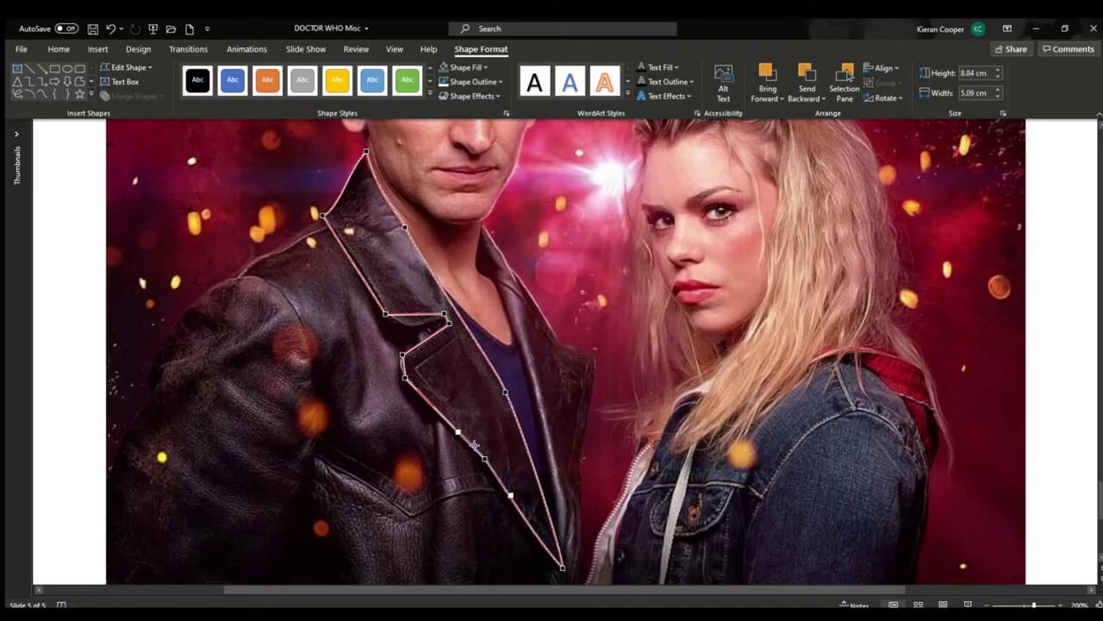
drag(458, 431, 453, 434)
- Round the lapel shape's notch corner, curve the collar's lower edge and bow its outer edge to match the jacket
click(405, 378)
click(403, 354)
drag(397, 369, 406, 334)
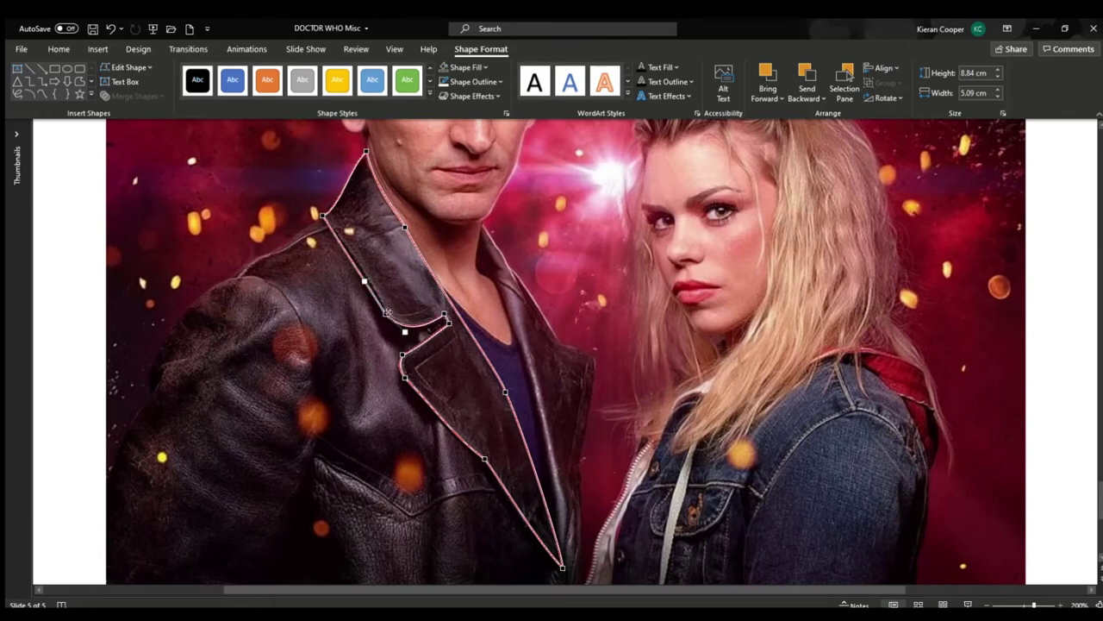
drag(365, 281, 370, 283)
click(484, 458)
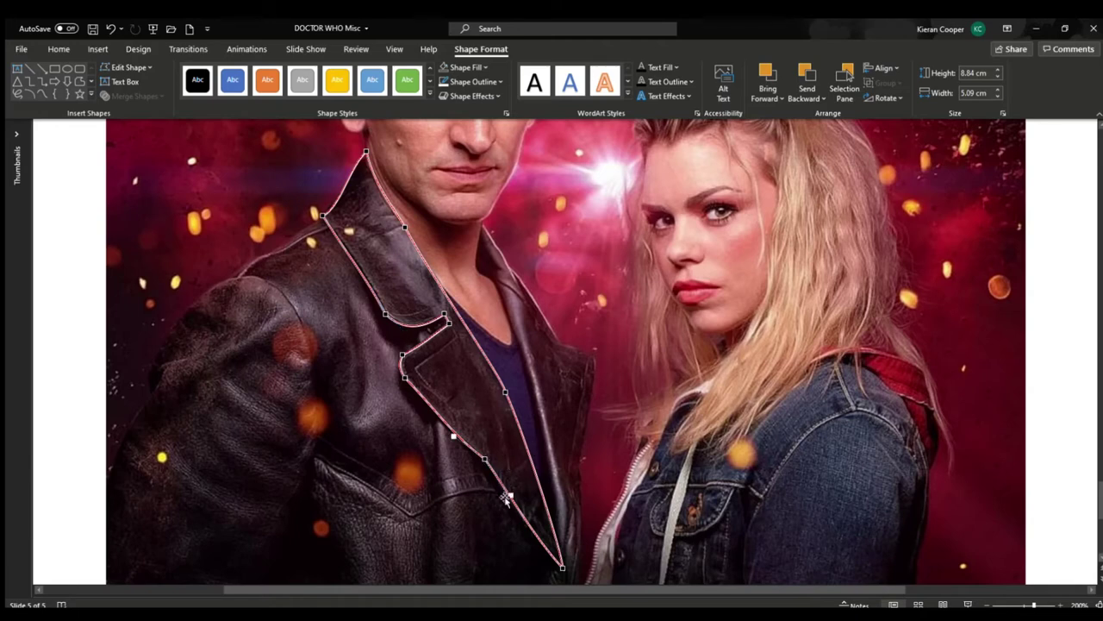
click(82, 327)
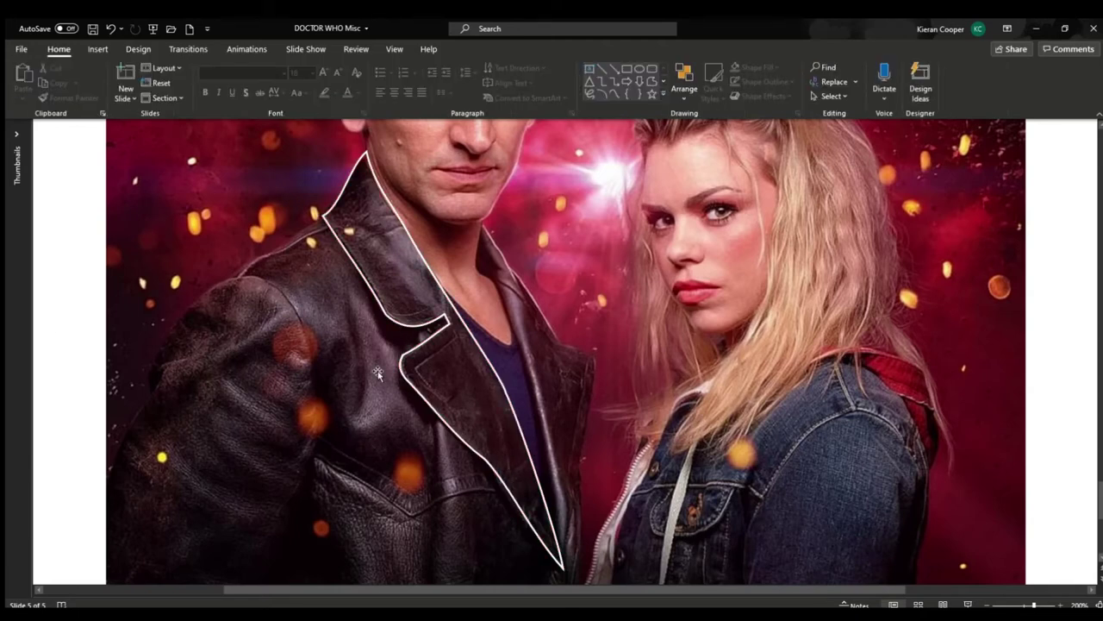
click(652, 81)
scroll(561, 296, down, 3)
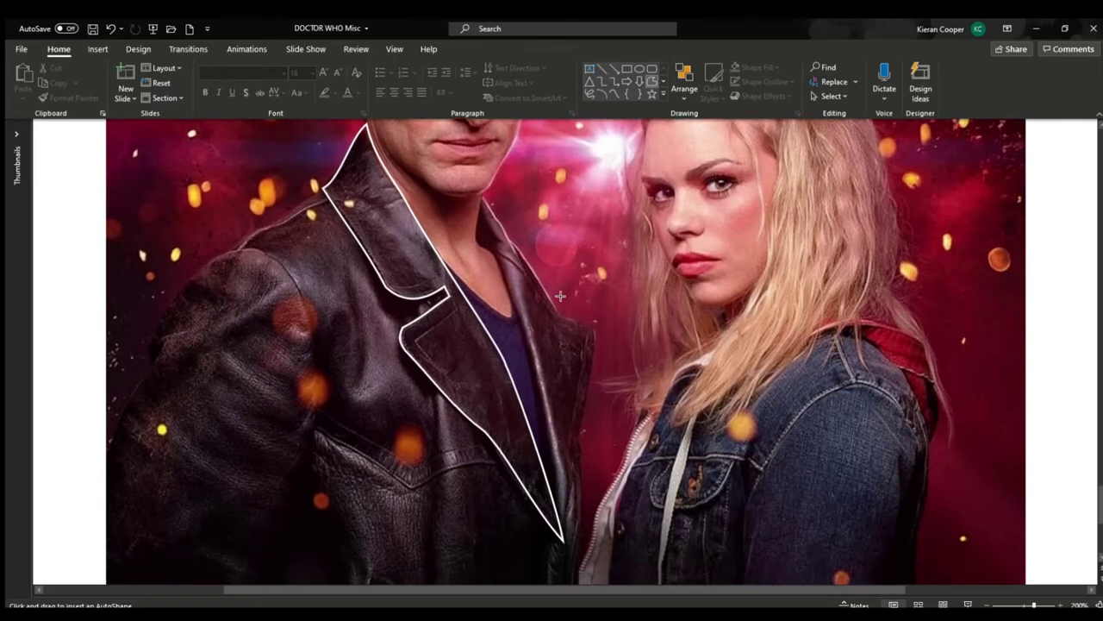
scroll(609, 295, up, 3)
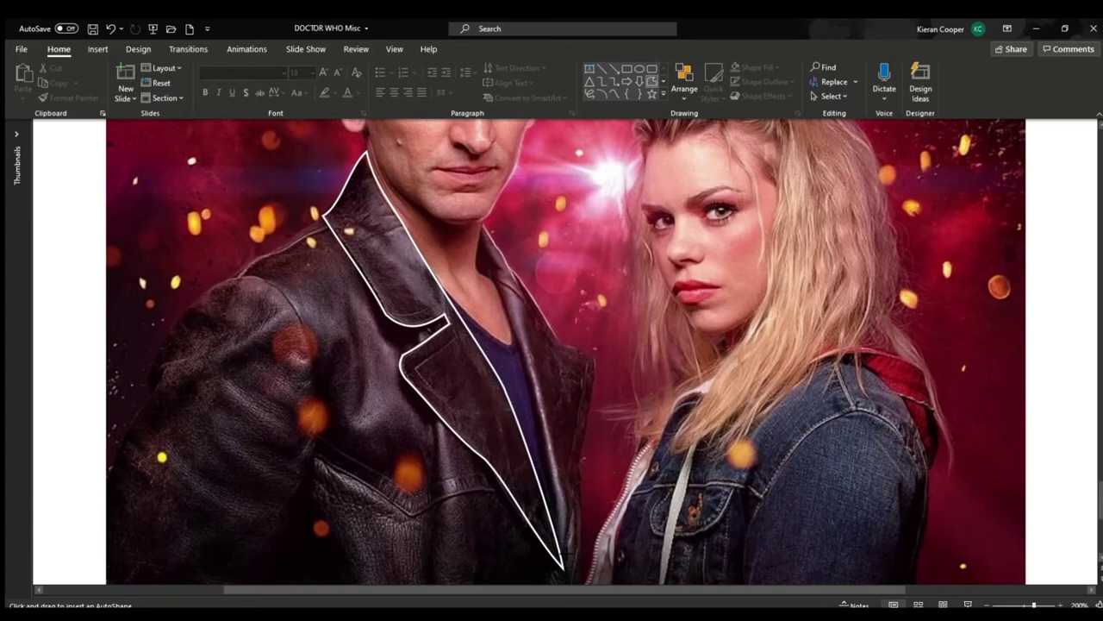
key(Escape)
key(Delete)
- Draw a closed freeform about 9.38 cm high and 2.63 cm wide around the lapel nearest the woman, with white outline and no fill
scroll(668, 475, down, 3)
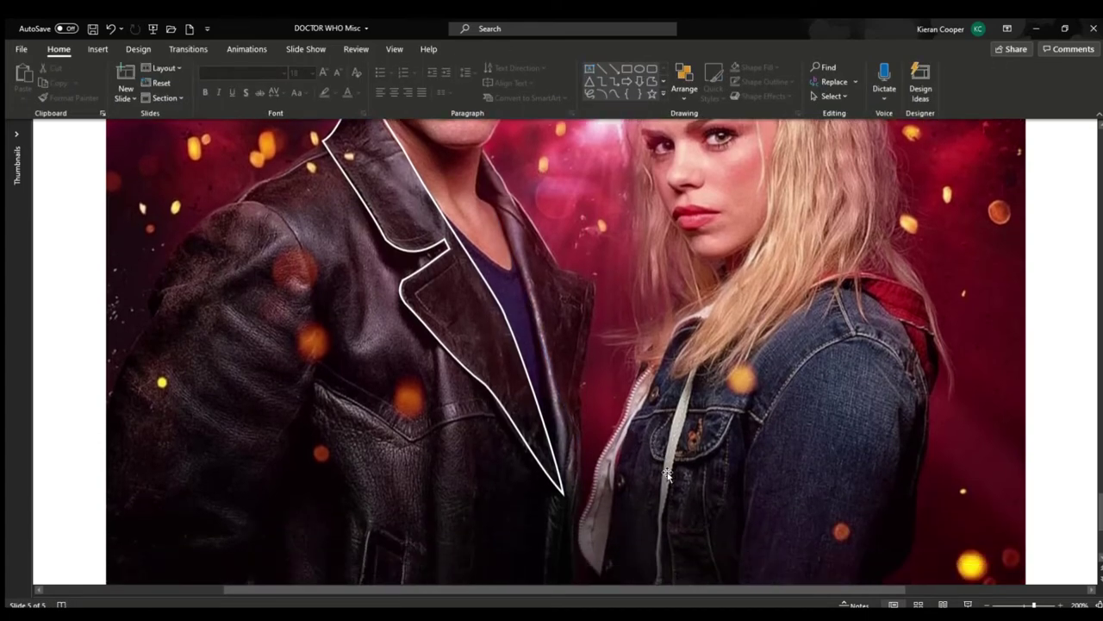
click(650, 77)
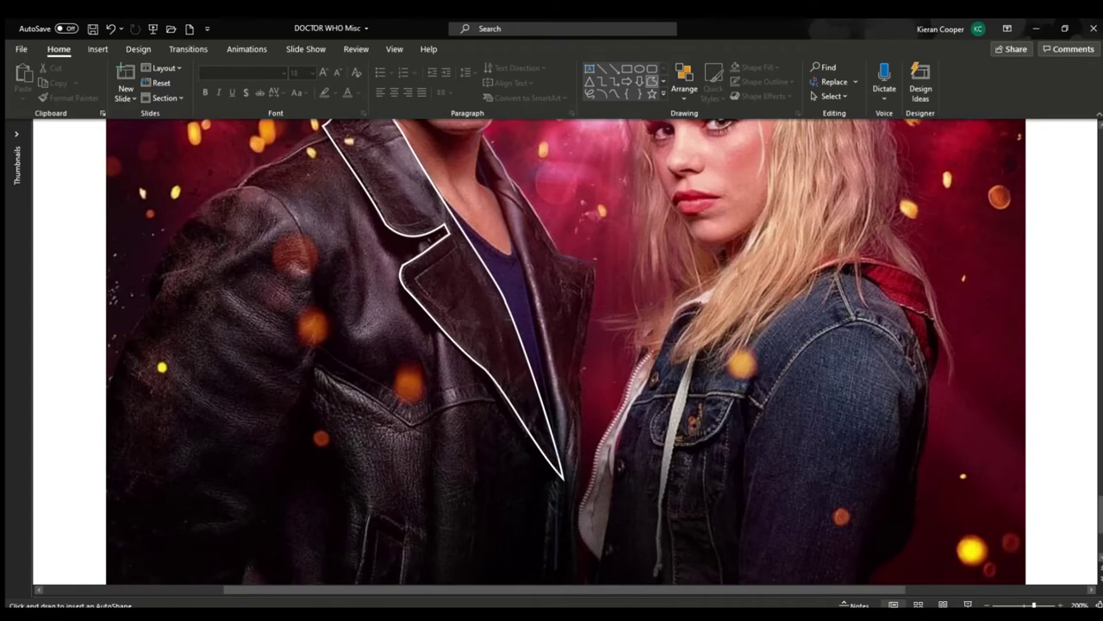
click(582, 380)
click(595, 263)
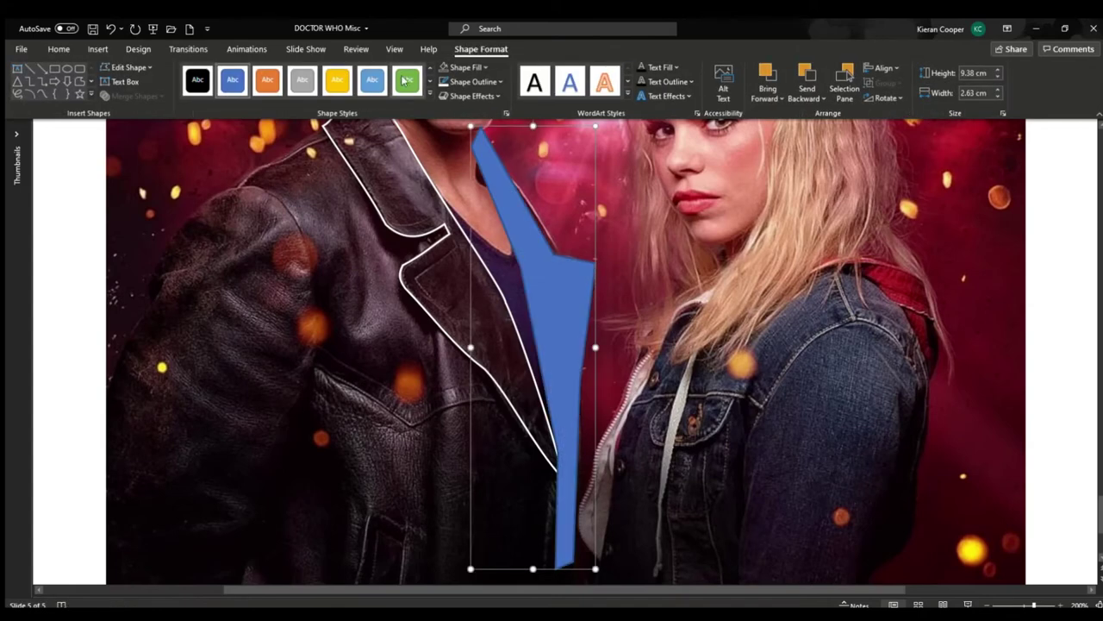
click(444, 82)
click(444, 68)
click(142, 69)
click(144, 95)
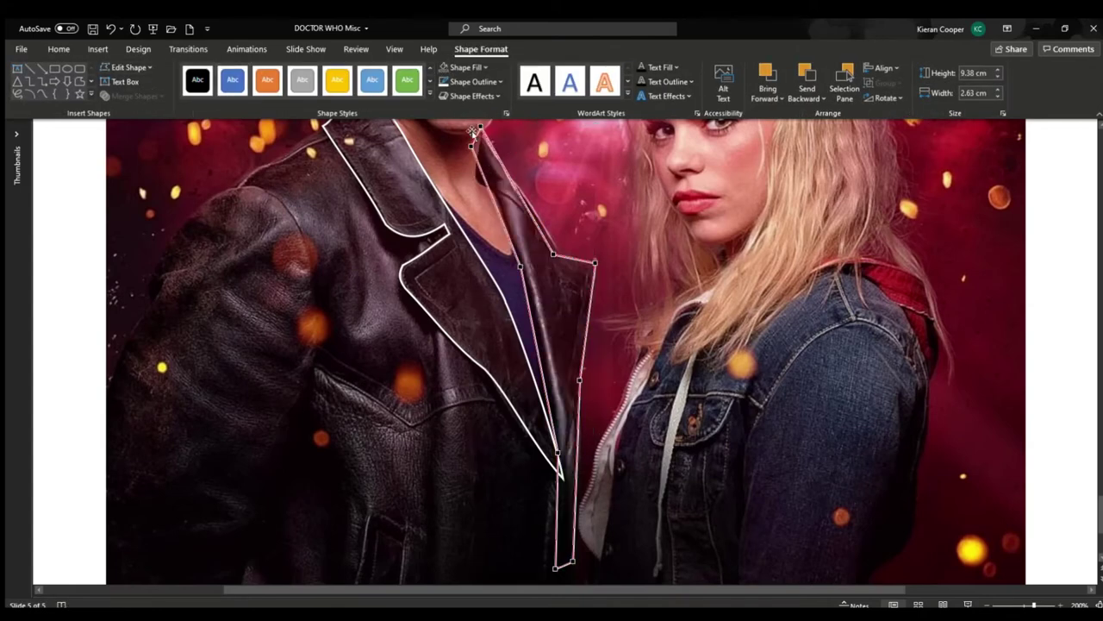
- Curve the new lapel shape's outer collar edge between the neck and the lapel notch
drag(505, 169, 517, 175)
click(553, 254)
drag(529, 212, 538, 221)
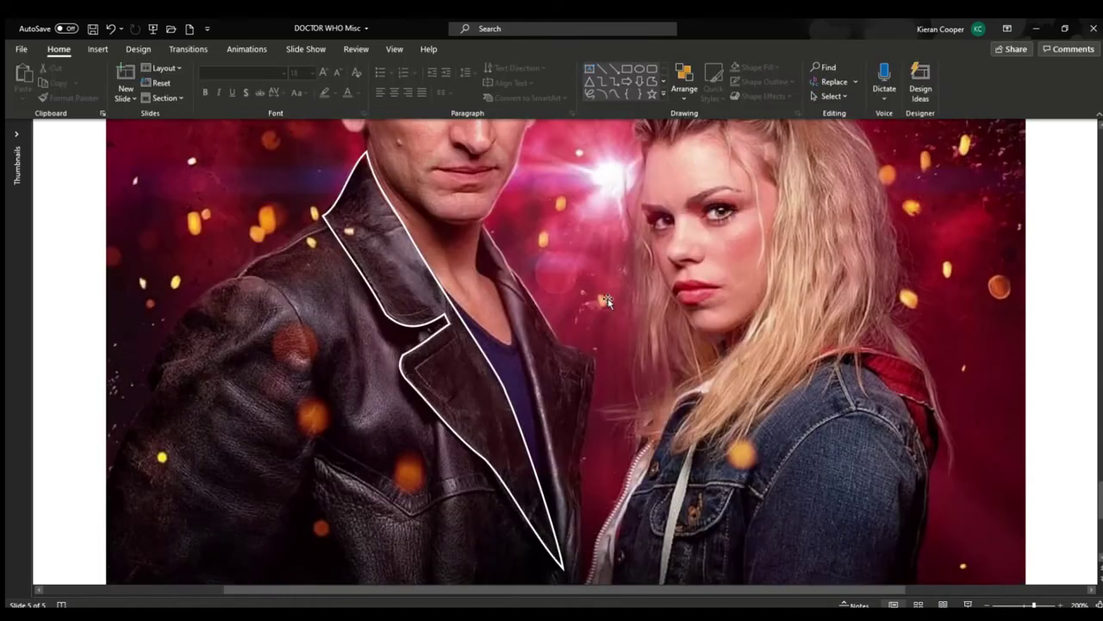
- Trace the woman's face and long hair as separate freeforms, the hair about 8.31 by 4.78 cm, curving the hair's crown and upper outer edge
click(653, 81)
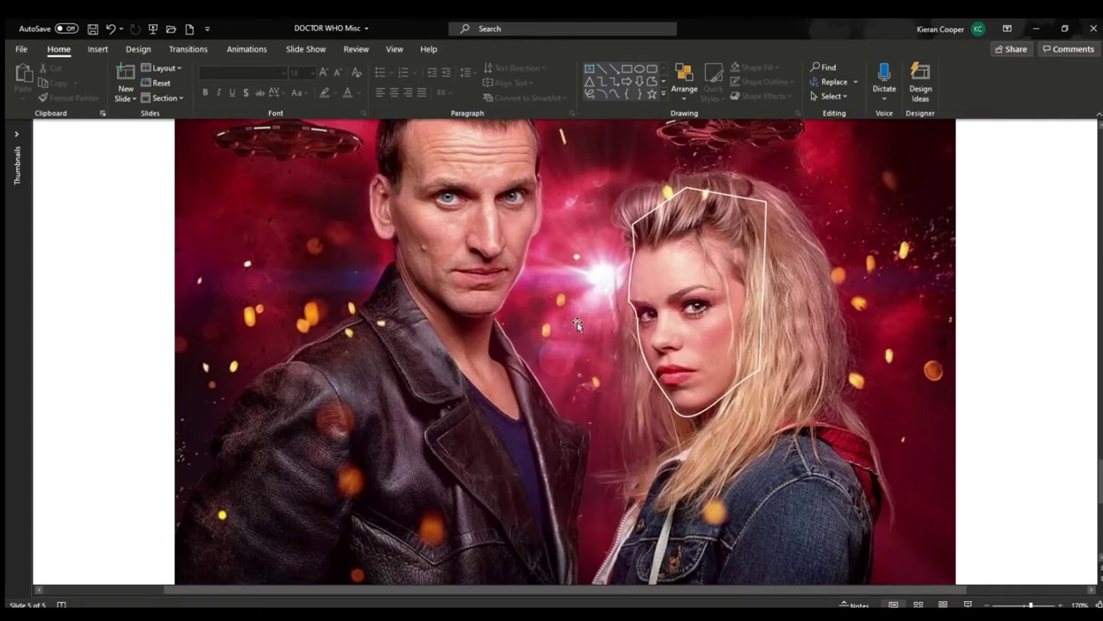
click(652, 81)
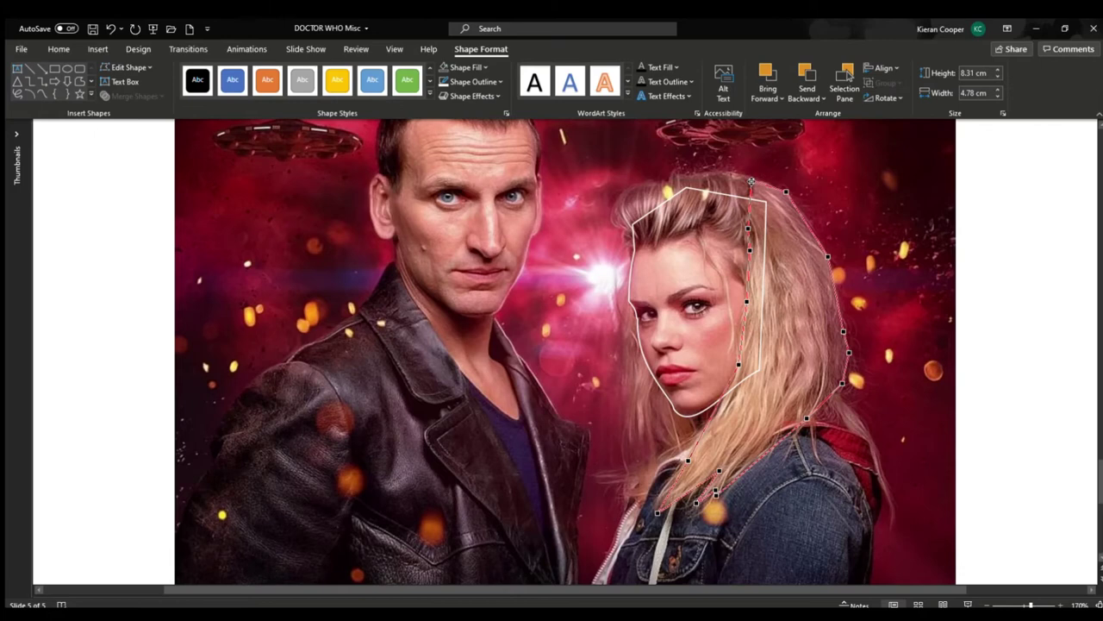
drag(752, 182, 751, 178)
drag(763, 182, 773, 176)
click(786, 191)
drag(802, 214, 809, 209)
click(829, 257)
drag(834, 282, 837, 283)
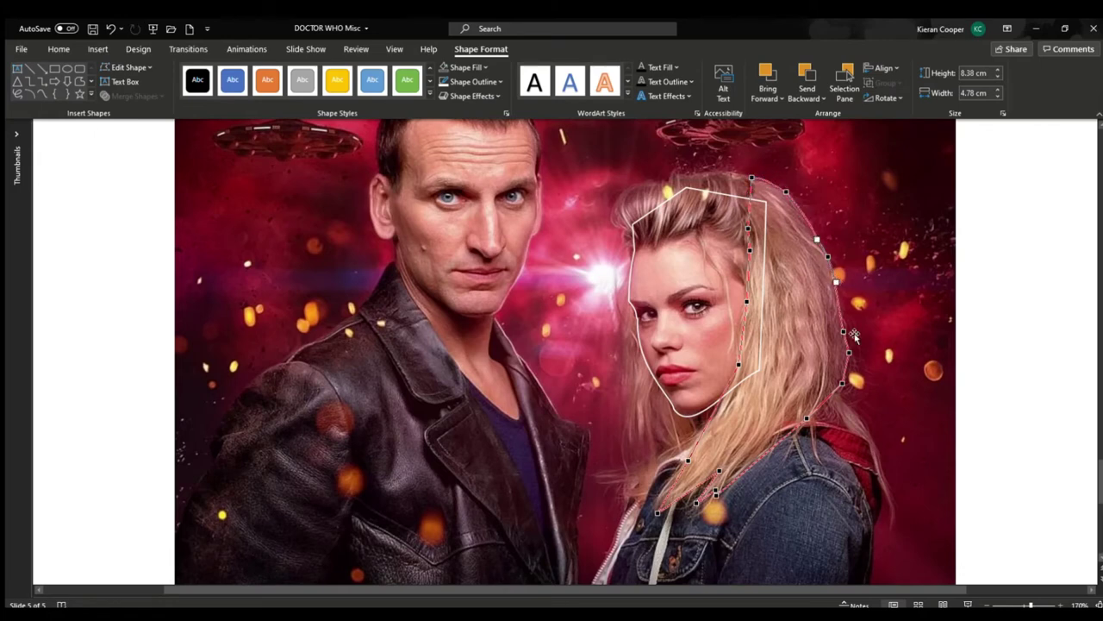
- Curve the long hair shape's lower outer edge where it meets the shoulder and the denim jacket
click(842, 384)
drag(831, 396, 837, 412)
click(807, 418)
drag(778, 443, 774, 431)
click(716, 494)
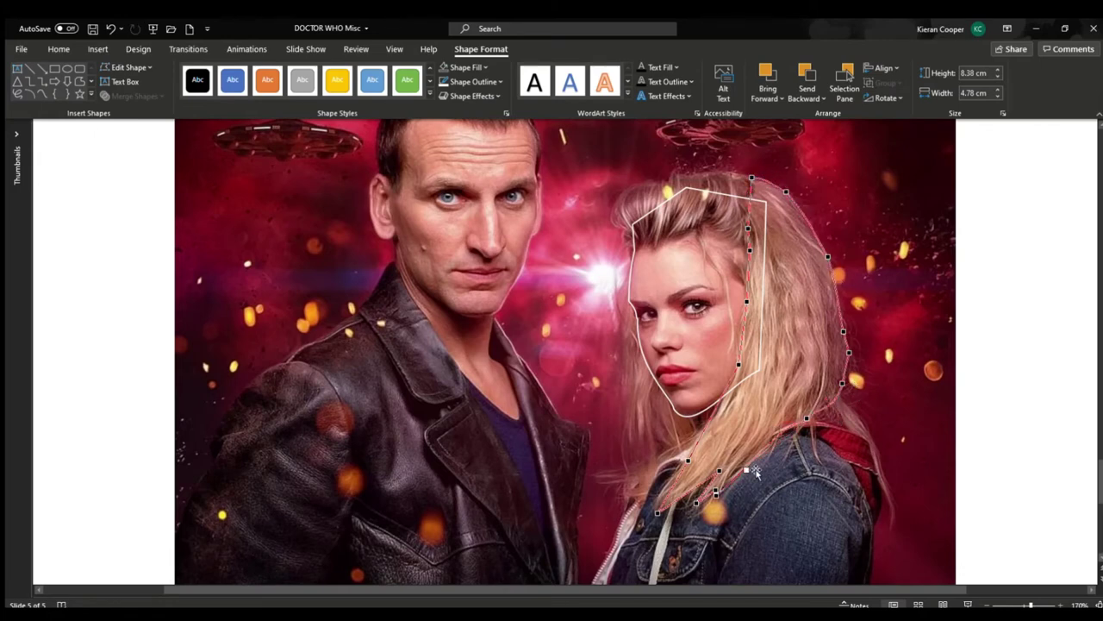
click(759, 476)
- Adjust the long hair shape's inner edge so it follows the cheek and the side of the neck
click(748, 302)
click(126, 68)
click(131, 97)
drag(705, 429, 731, 405)
click(739, 365)
drag(755, 316, 749, 285)
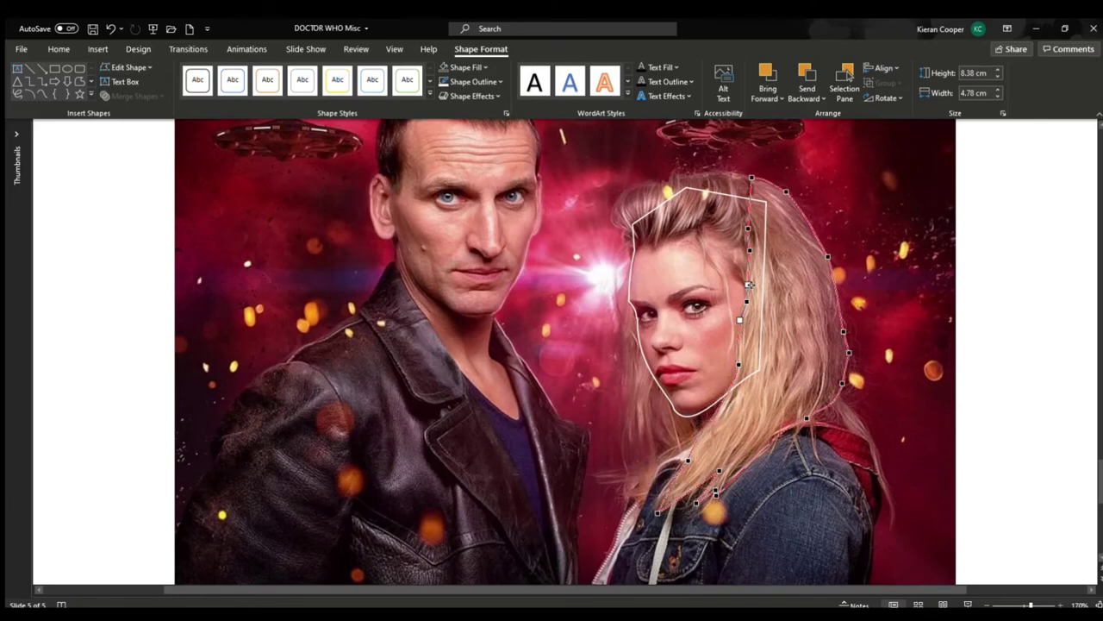
click(717, 488)
click(991, 367)
- Reshape the long hair shape's outer edge at cheek height and round its inner corner at the crown
click(848, 360)
click(128, 68)
click(133, 98)
click(847, 354)
drag(843, 331, 837, 303)
click(752, 179)
drag(750, 195, 738, 187)
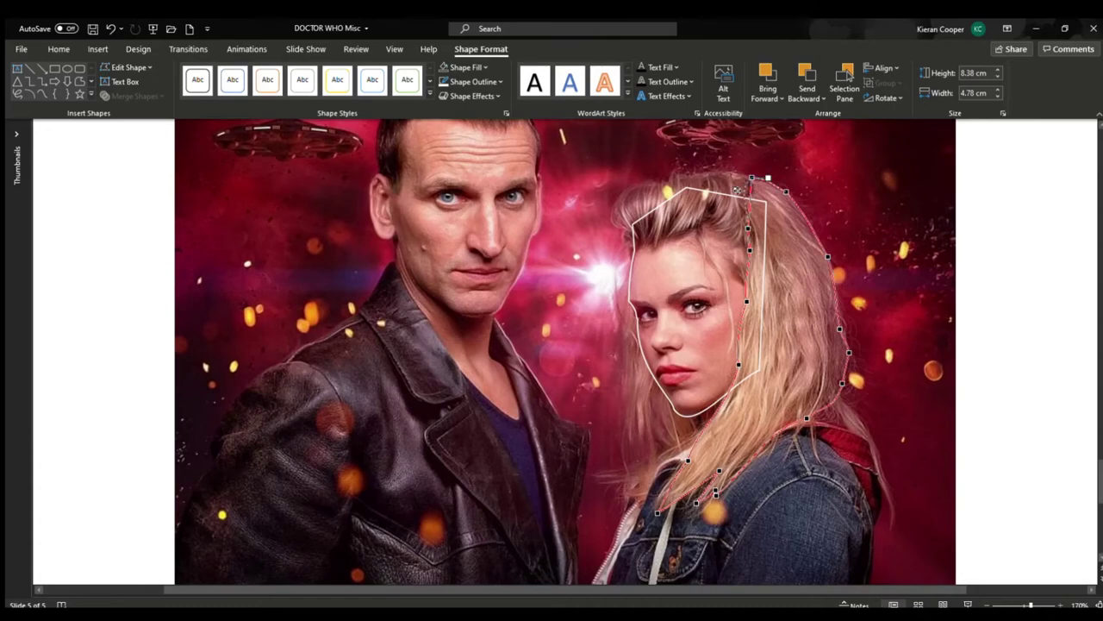
click(988, 326)
- Draw a narrow freeform about 3.2 cm high and 0.85 cm wide along the loose hair strand beside the woman's eye
scroll(991, 328, up, 4)
click(650, 82)
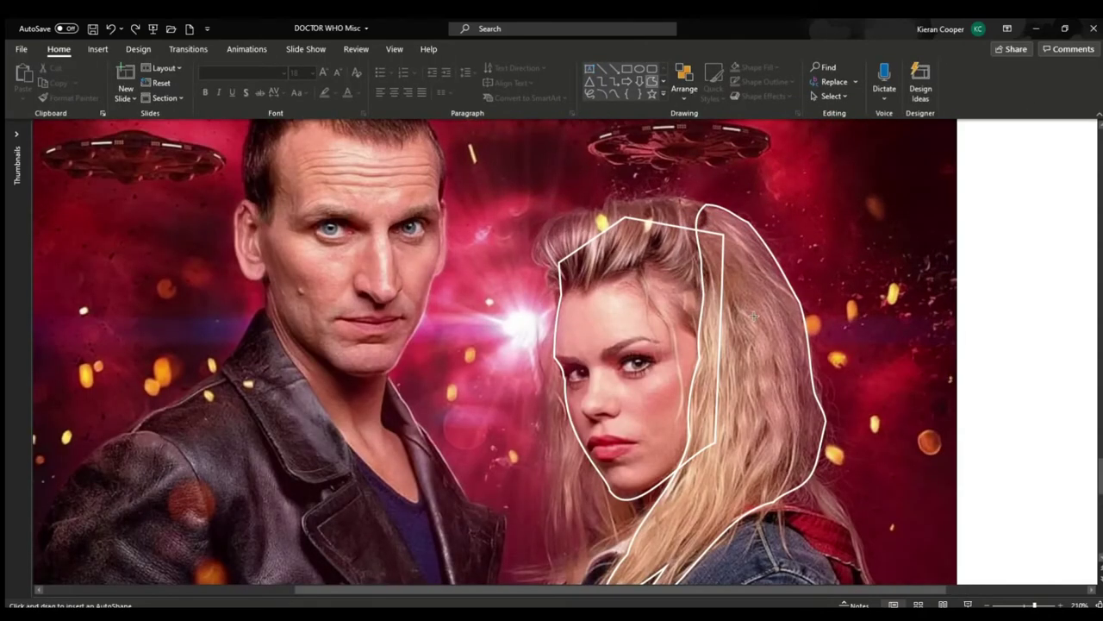
click(643, 268)
click(670, 328)
click(679, 420)
drag(681, 349, 646, 258)
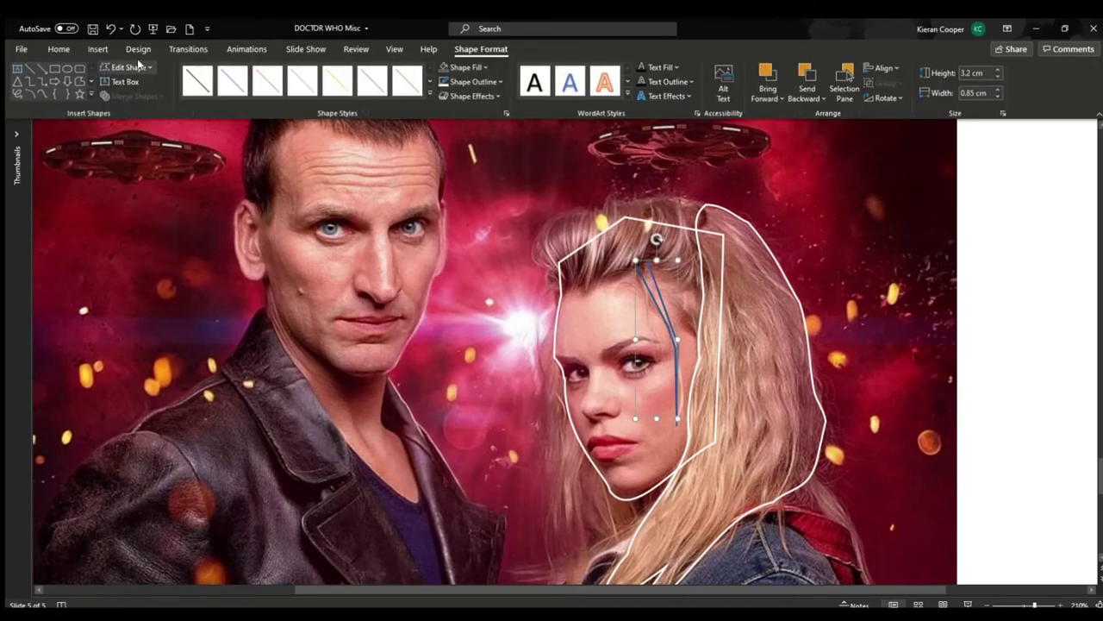
- Curve the hair strand shape's lower end and shift its top and middle points to follow the loose strand
click(138, 67)
click(136, 98)
click(1061, 605)
click(1060, 605)
drag(598, 449, 625, 458)
drag(528, 218, 539, 222)
mouse_move(602, 359)
mouse_down()
mouse_move(595, 327)
mouse_move(594, 347)
mouse_up()
drag(599, 385, 603, 383)
- Bend both upper edges of the hair strand shape into smooth parallel arcs and adjust its tip at the hairline
click(600, 342)
drag(595, 326, 591, 307)
click(539, 223)
drag(553, 260, 560, 238)
click(595, 346)
drag(575, 321, 581, 288)
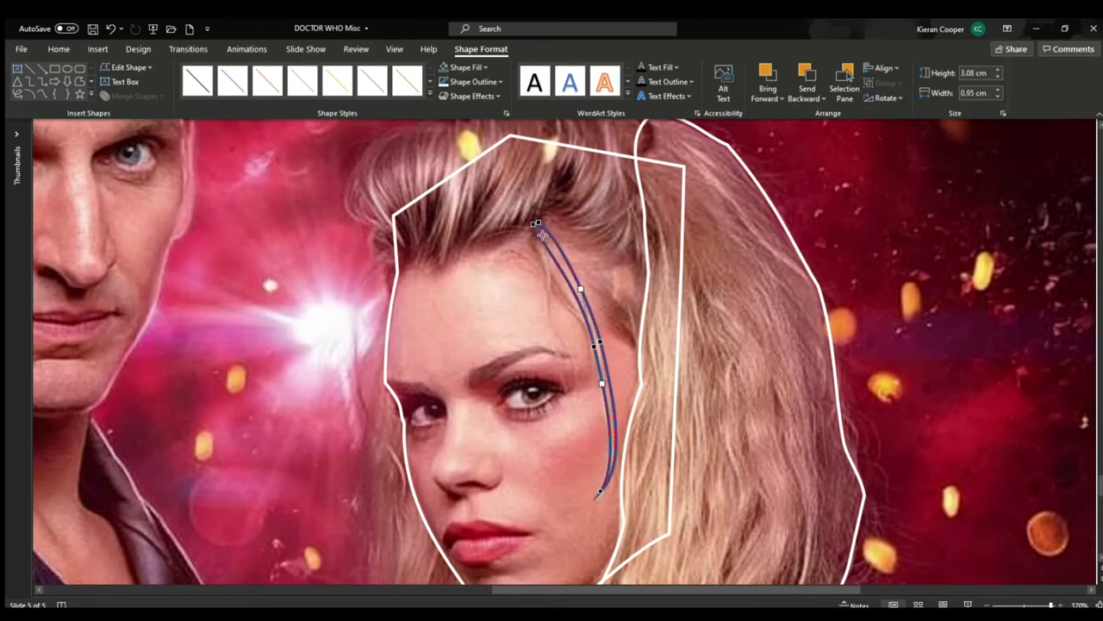
drag(539, 221, 550, 231)
click(868, 392)
- Set the hair strand shape's outline to white
click(589, 327)
click(444, 82)
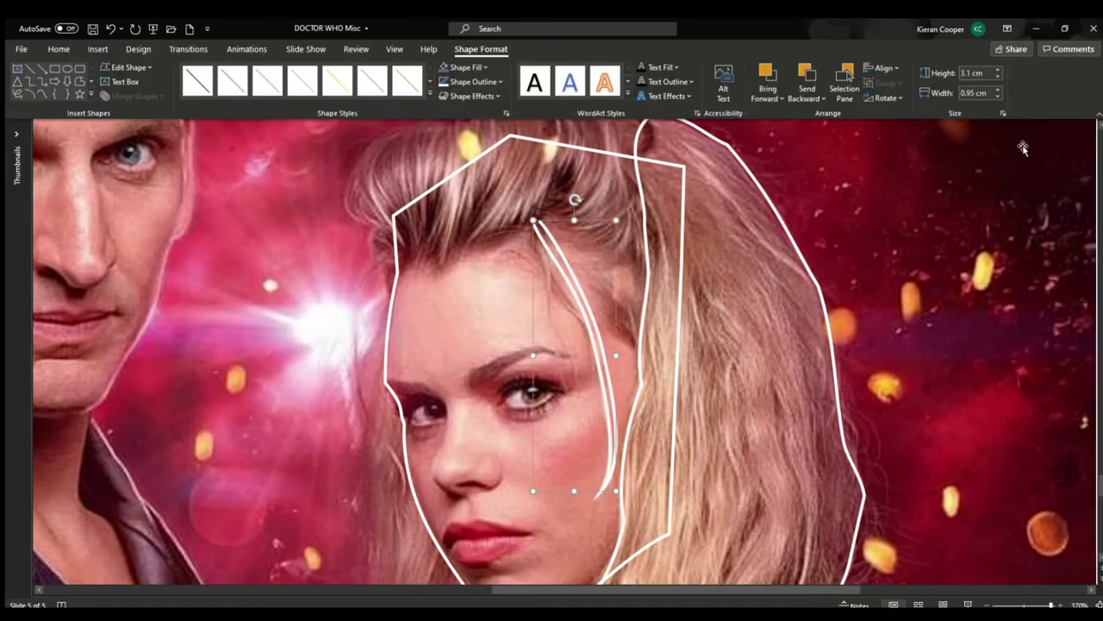
scroll(983, 377, down, 20)
click(983, 377)
drag(1033, 603, 1040, 603)
drag(833, 590, 934, 589)
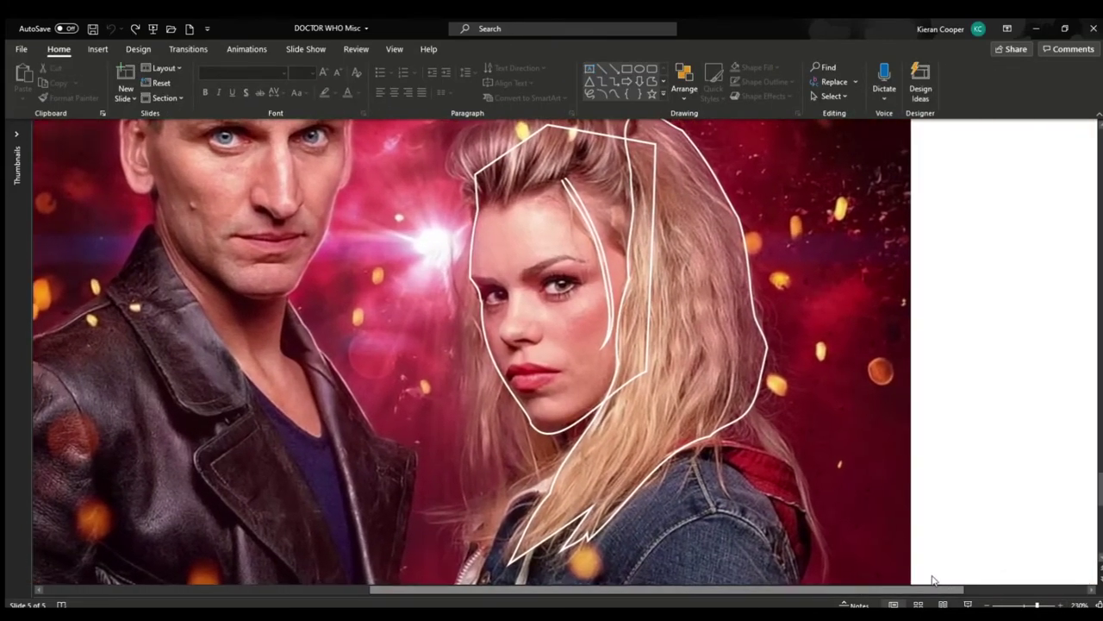
scroll(862, 483, up, 2)
click(652, 81)
scroll(623, 170, down, 1)
click(867, 313)
double_click(968, 313)
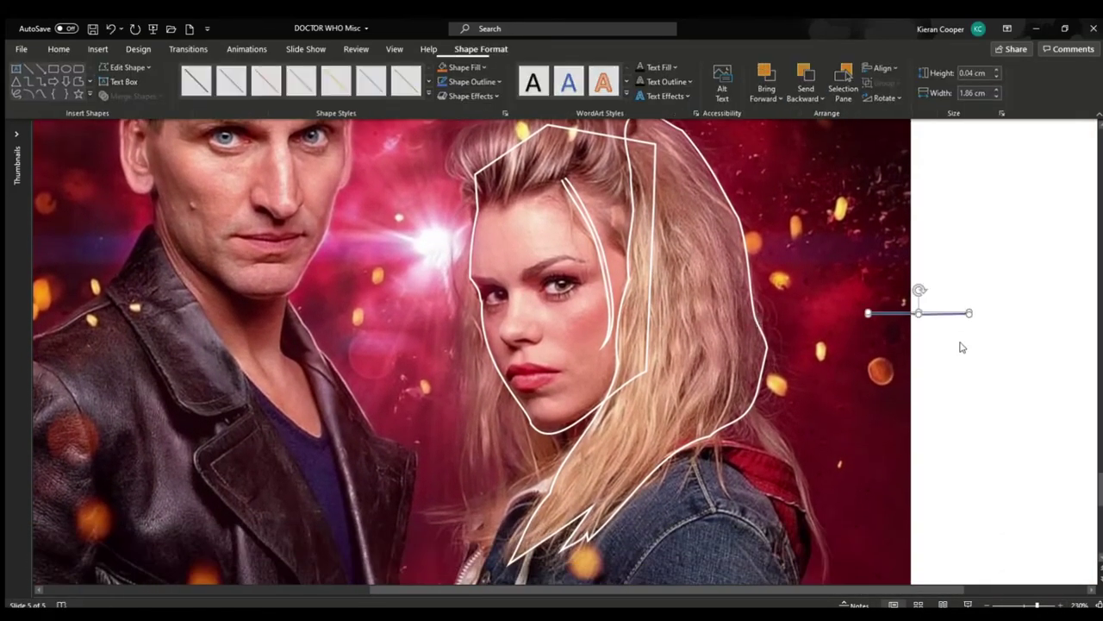
key(Delete)
- Curve the long hair shape's lower tip edge above the denim jacket and smooth its edge beside the neck
click(743, 250)
click(128, 68)
click(134, 99)
drag(509, 563, 559, 546)
click(592, 507)
click(550, 493)
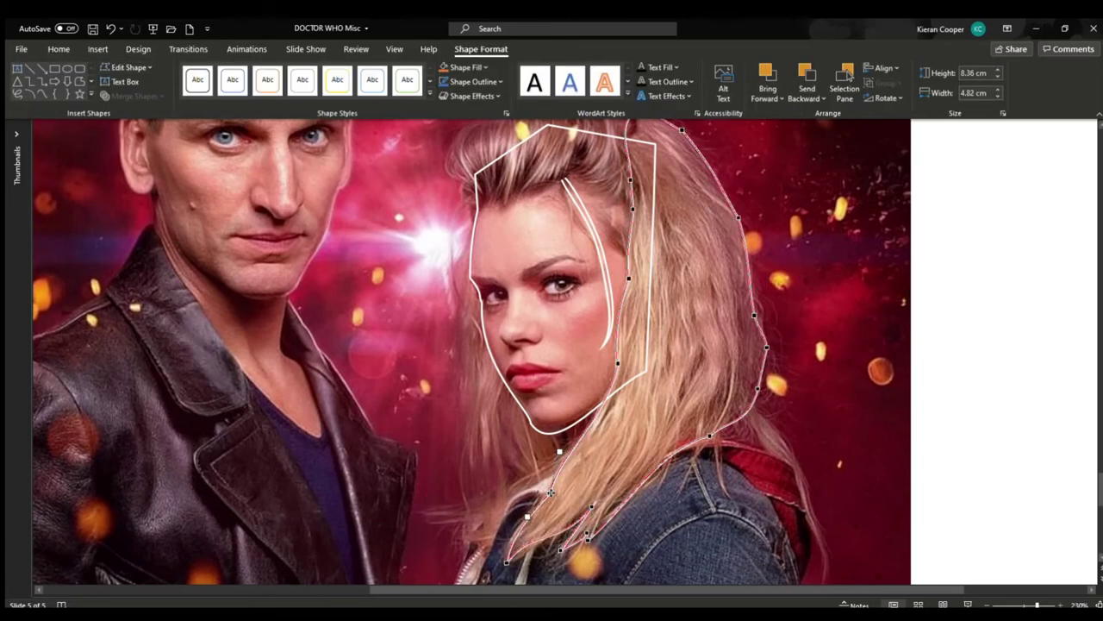
drag(560, 450, 561, 447)
click(1007, 389)
- Draw a closed freeform about 1.85 cm high and 3.18 cm wide around the swept-back front hair, with white outline and no fill
scroll(906, 397, down, 3)
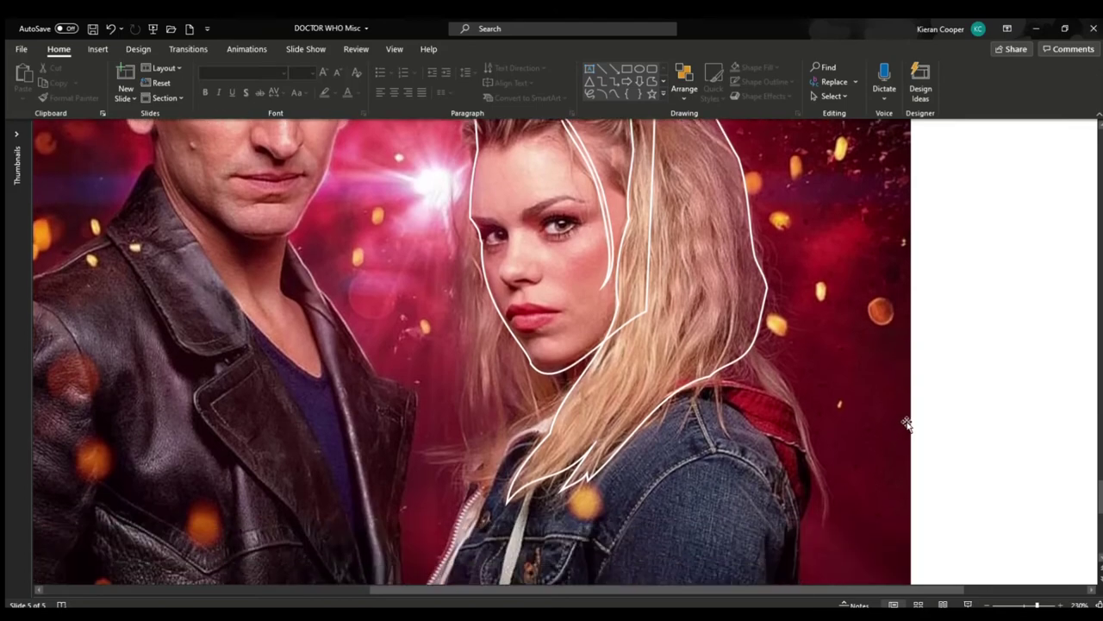
scroll(755, 431, up, 5)
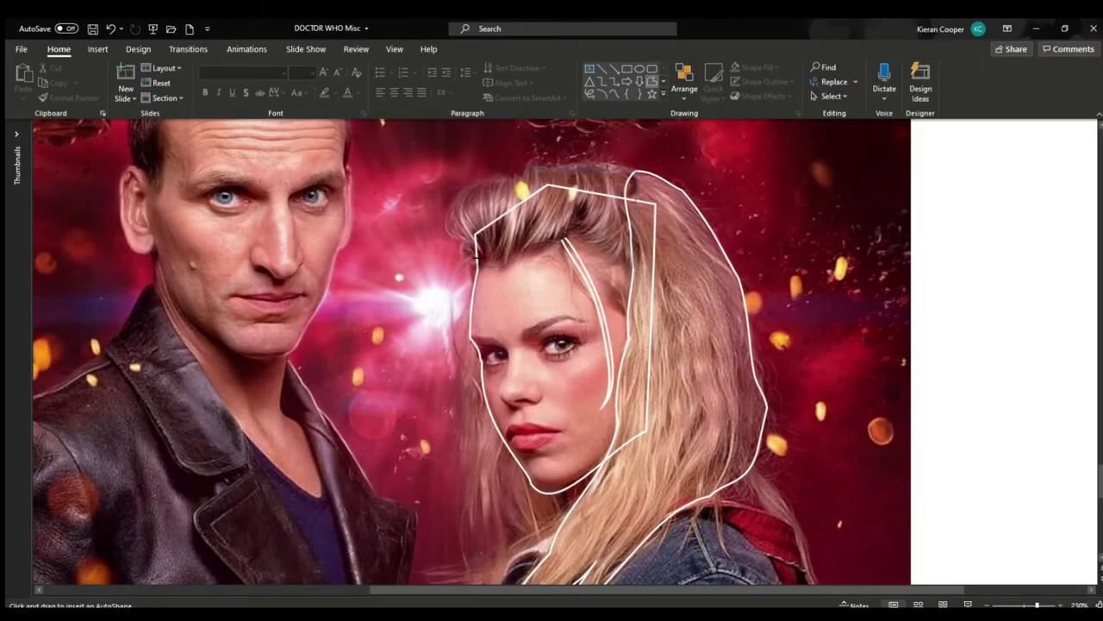
click(476, 255)
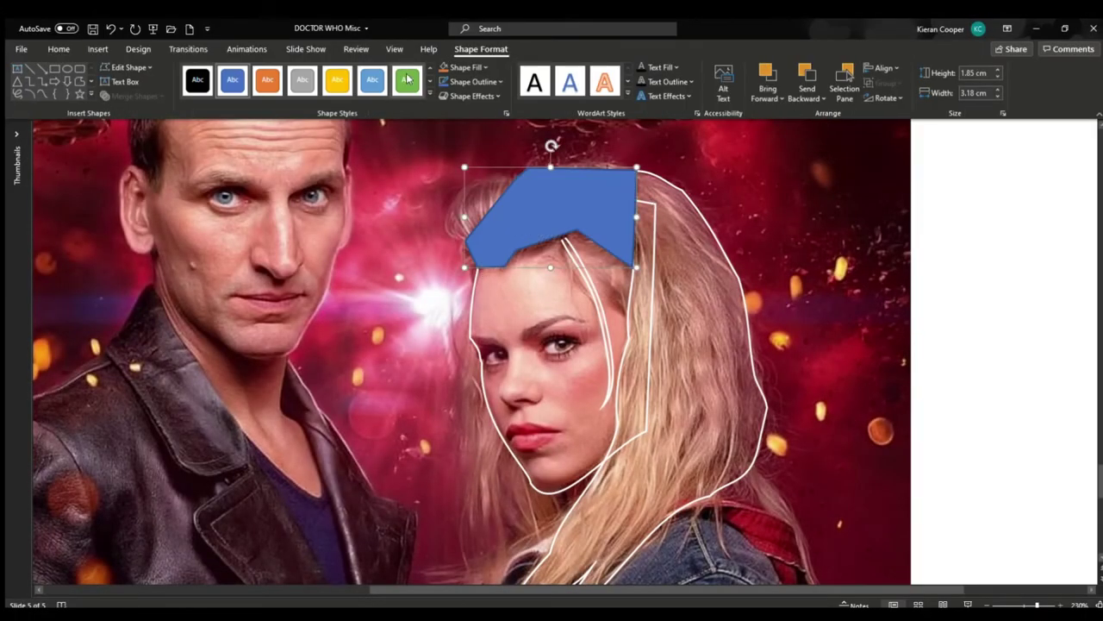
click(140, 103)
- Curve the front hair shape's top edge over the crown and bulge its front edge around the quiff
click(637, 170)
drag(601, 169, 561, 165)
click(529, 168)
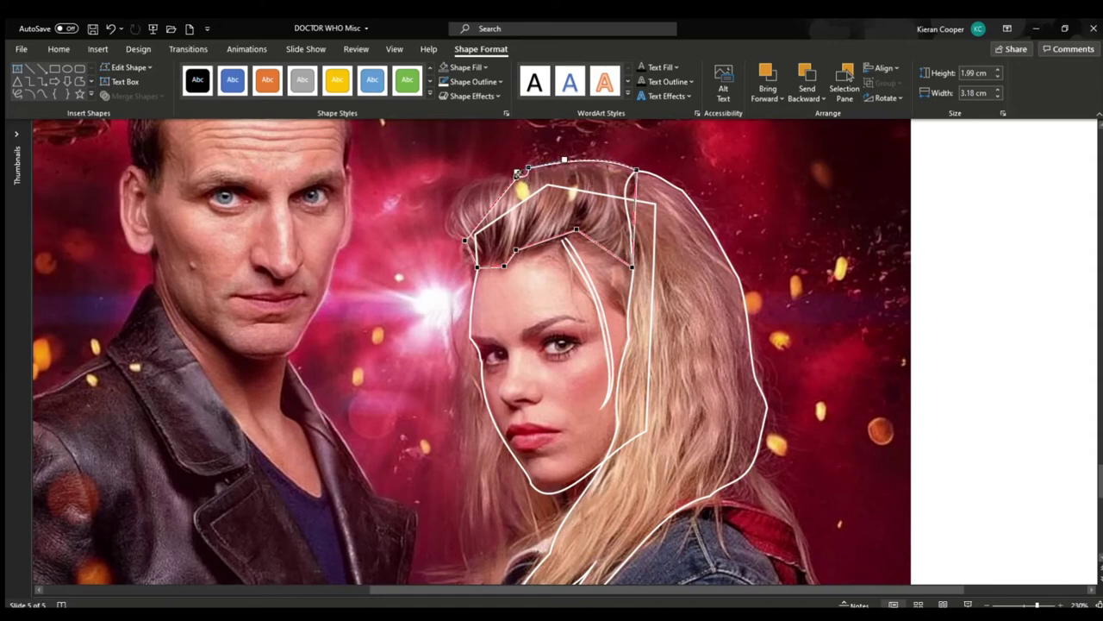
drag(501, 198, 472, 179)
click(466, 241)
drag(481, 218, 428, 207)
- Bow the front hair shape's back edge toward the long hair and curve its lower edge above the ear
click(637, 170)
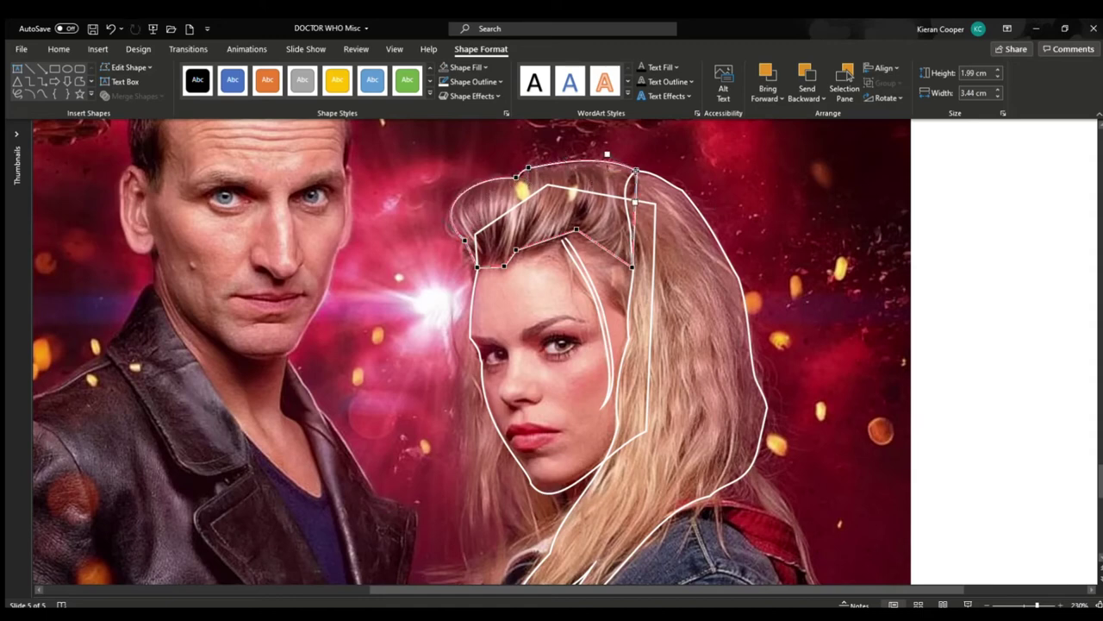
drag(635, 202, 647, 254)
click(632, 268)
drag(613, 255, 640, 278)
click(577, 229)
click(632, 267)
- Curve the front hair shape's hairline across the forehead and round its lower front corner
click(577, 229)
drag(556, 235, 531, 255)
click(516, 250)
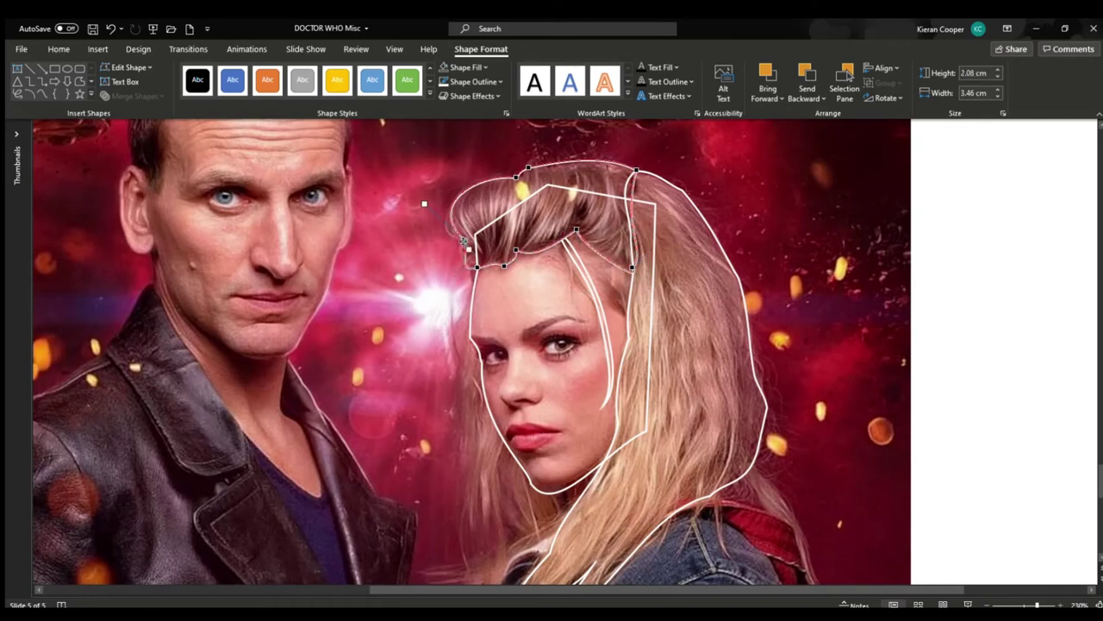
click(1076, 295)
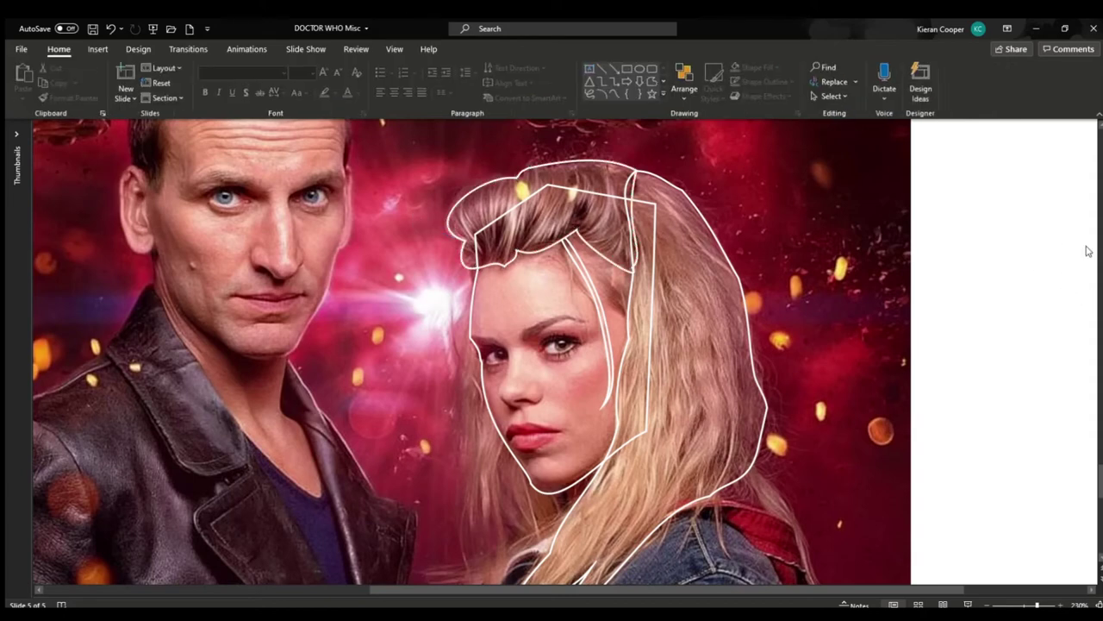
- Draw a closed freeform about 6.26 cm high and 2.51 cm wide over the hair behind the woman's far cheek, with white outline and no fill
click(653, 81)
scroll(475, 220, down, 1)
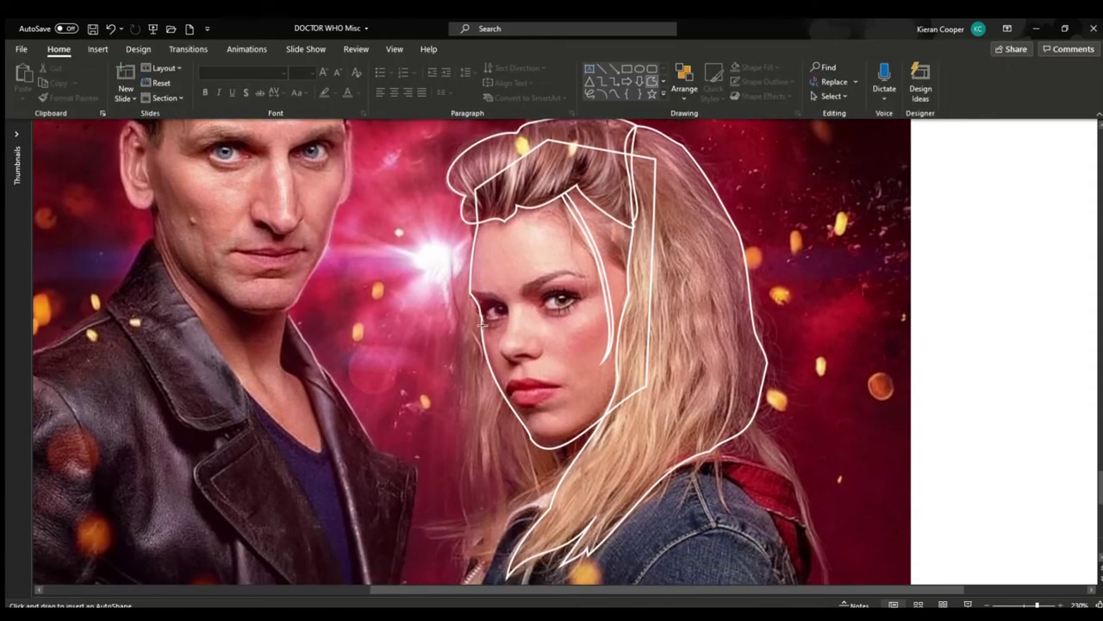
click(567, 513)
click(596, 447)
click(534, 266)
click(467, 217)
click(445, 82)
click(445, 67)
- Raise the far-side hair shape's top point under the front hair and bow its outer edge beside the woman's face
click(138, 67)
click(138, 98)
drag(467, 217, 470, 211)
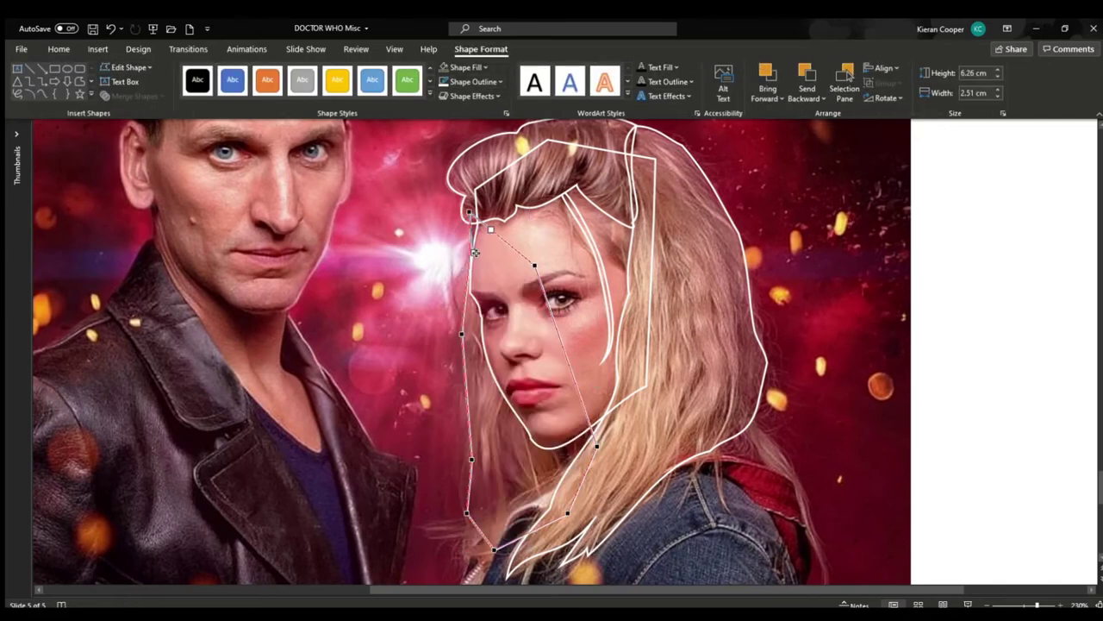
click(462, 334)
drag(464, 293, 454, 295)
drag(464, 376, 479, 366)
- Curve the lower outer edge of the far-side hair shape and round its bottom end above the jacket collar
click(472, 459)
drag(469, 419, 463, 429)
drag(470, 477, 484, 487)
click(467, 513)
drag(476, 524, 498, 549)
click(494, 549)
click(1053, 329)
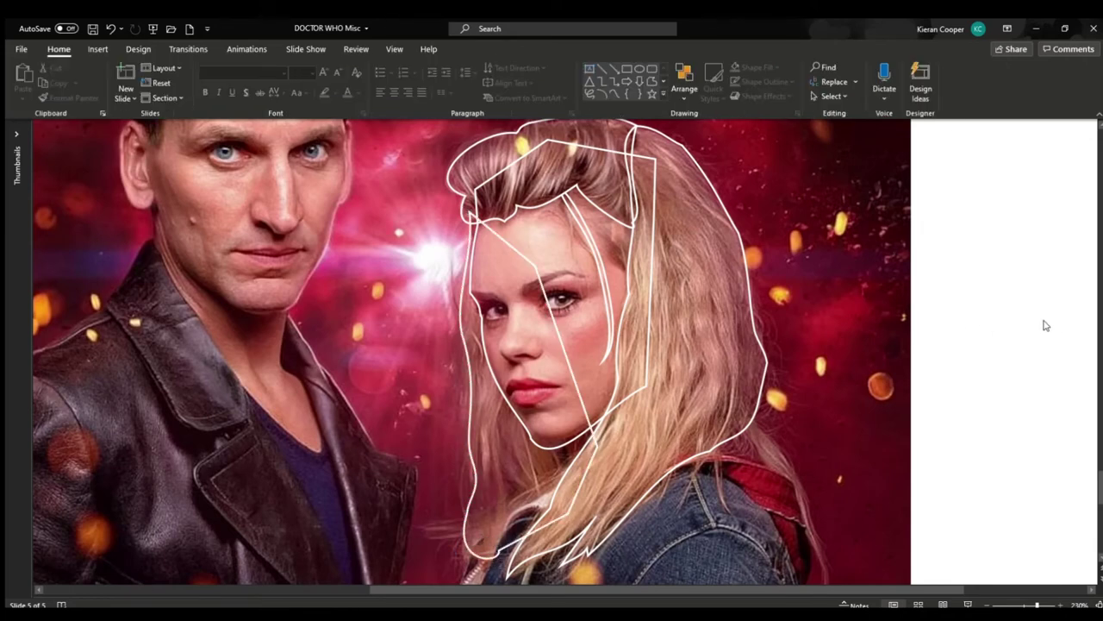
- Draw a closed freeform about 4.85 cm high and 1.02 cm wide over the jacket's drawstring, with white outline and no fill
scroll(1046, 324, down, 5)
scroll(804, 390, down, 2)
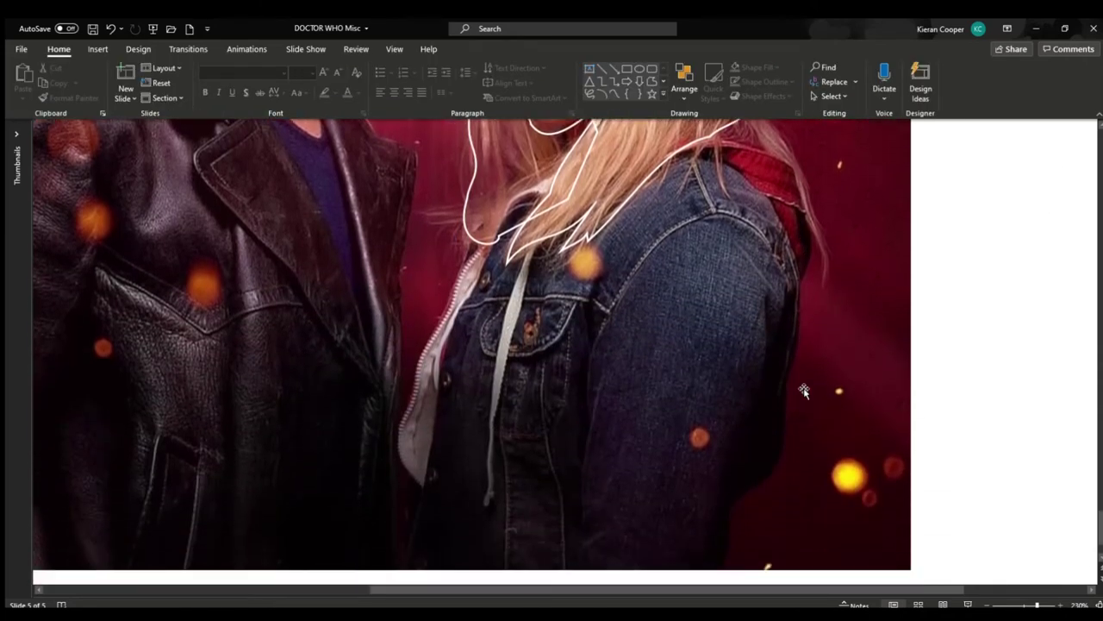
click(652, 81)
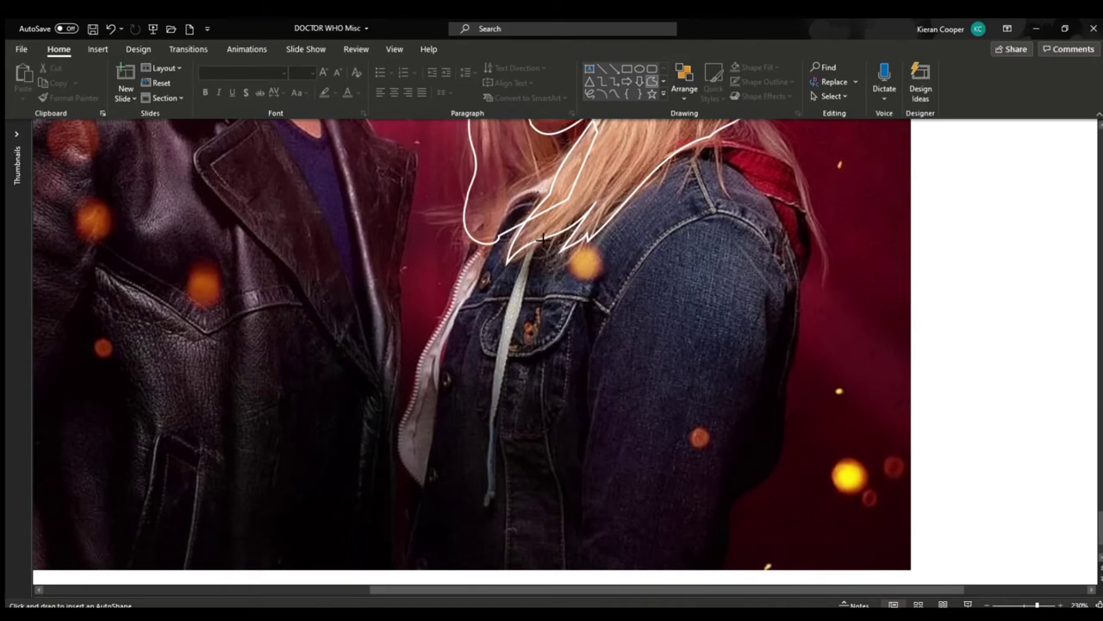
click(544, 235)
click(443, 81)
click(443, 69)
- Curve the drawstring shape's front edge from the hair down past the chest pocket
click(130, 68)
click(140, 98)
click(533, 239)
drag(525, 263, 511, 290)
click(505, 314)
drag(501, 343, 493, 373)
click(493, 401)
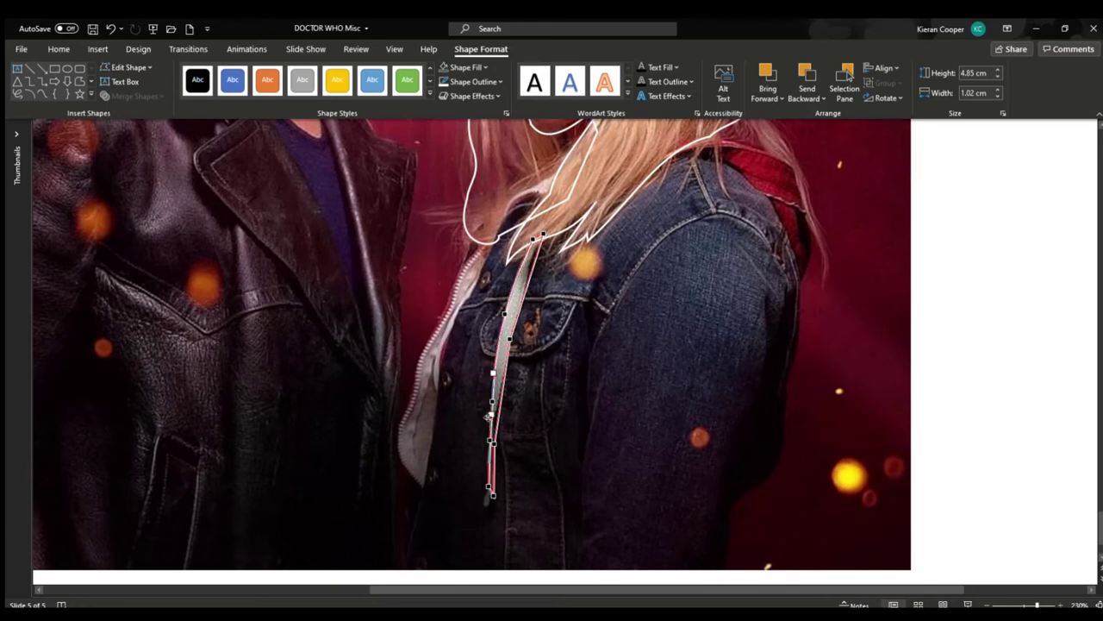
- Reshape the drawstring shape's lower tip to follow the cord's end and curve its back edge
drag(491, 415, 491, 428)
drag(487, 495, 474, 522)
key(ctrl+z)
key(ctrl+z)
key(ctrl+z)
drag(494, 496, 492, 499)
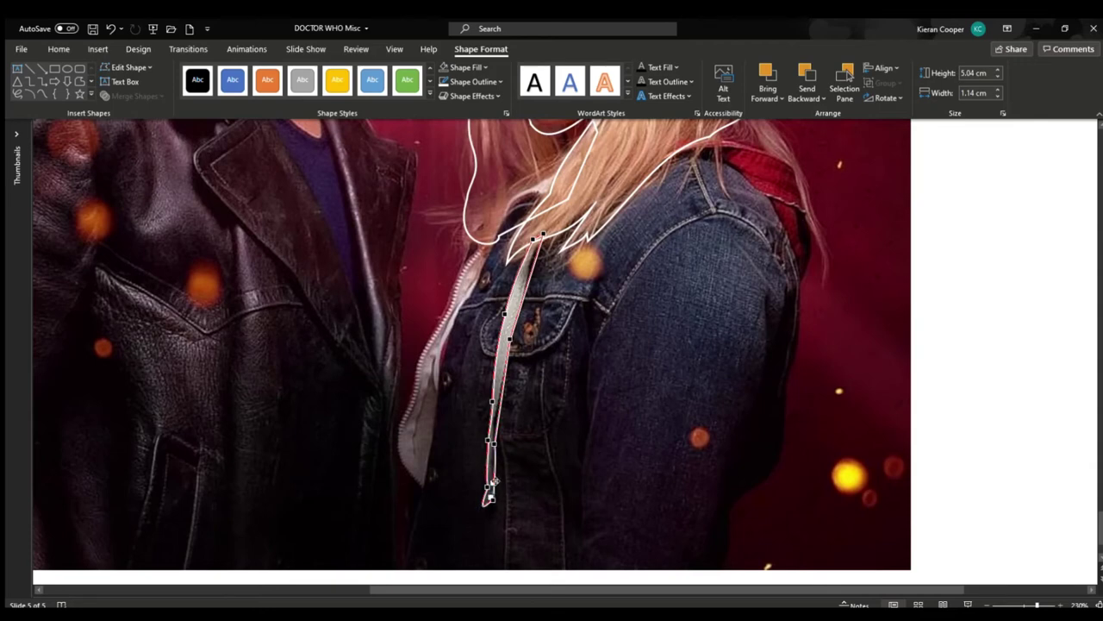
click(510, 338)
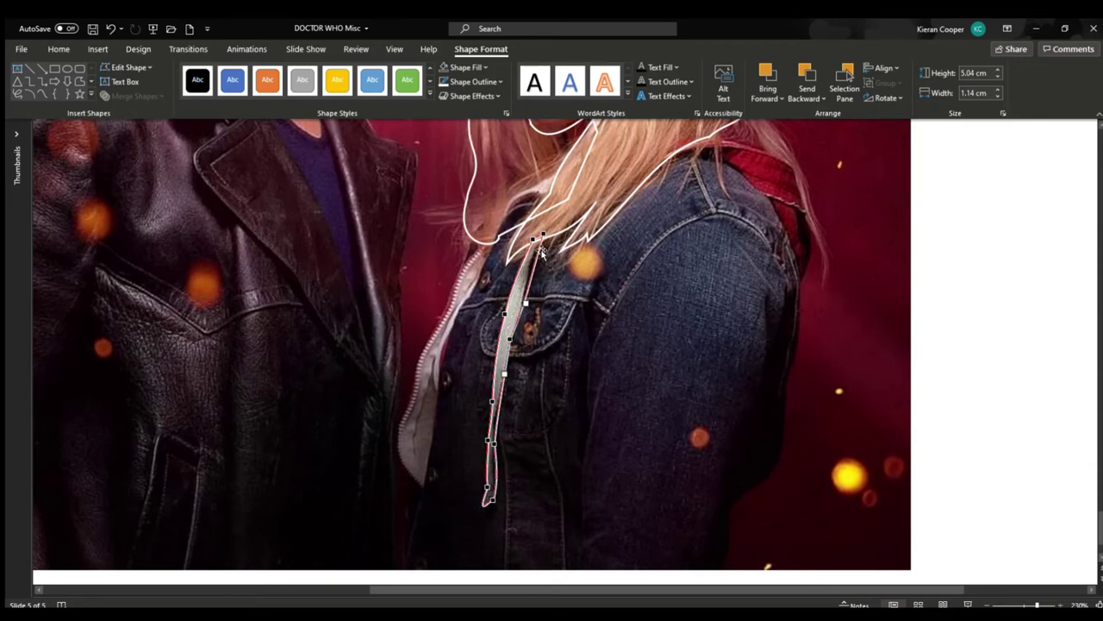
click(952, 284)
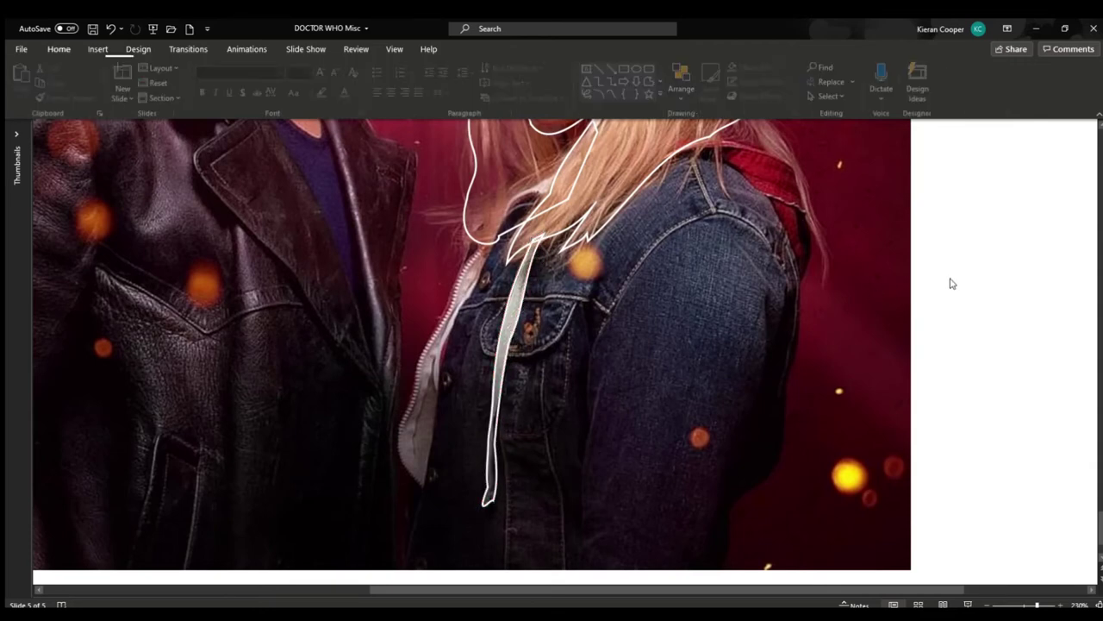
- Draw a closed freeform about 6.73 cm high and 4.02 cm wide over the woman's denim sleeve, with white outline and no fill
click(653, 82)
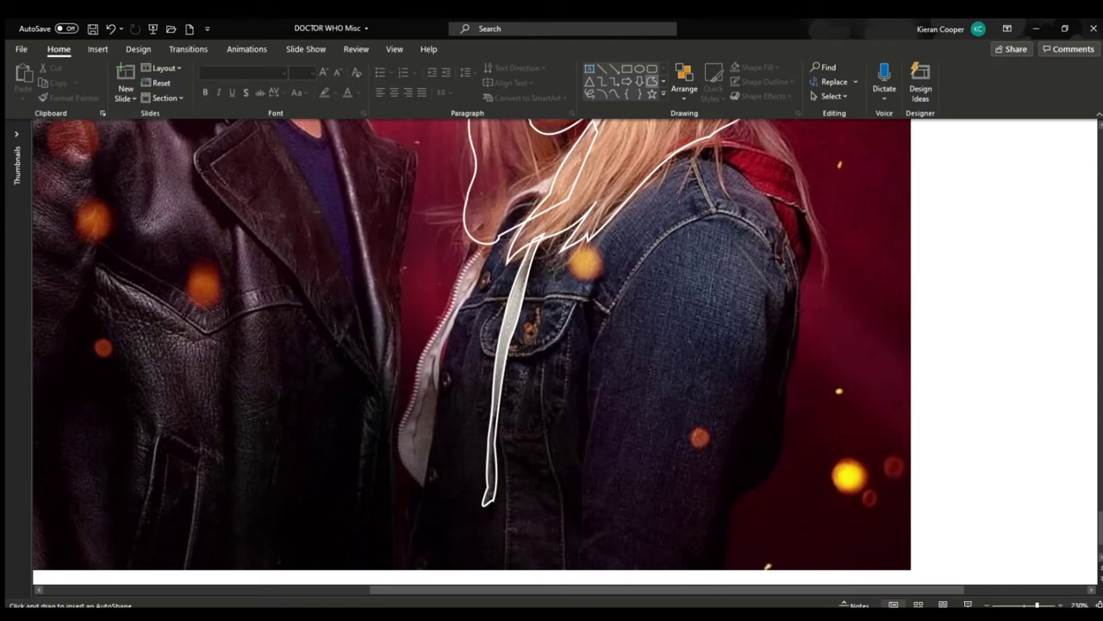
mouse_move(772, 292)
mouse_down()
mouse_move(770, 406)
mouse_move(717, 579)
mouse_up()
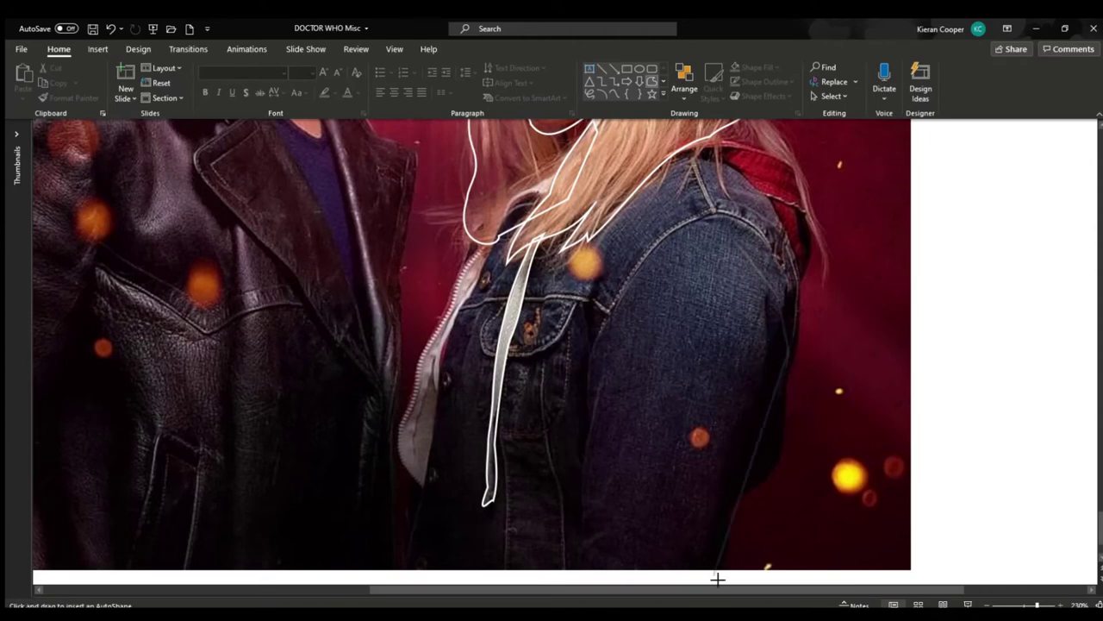
click(571, 571)
click(613, 307)
click(714, 212)
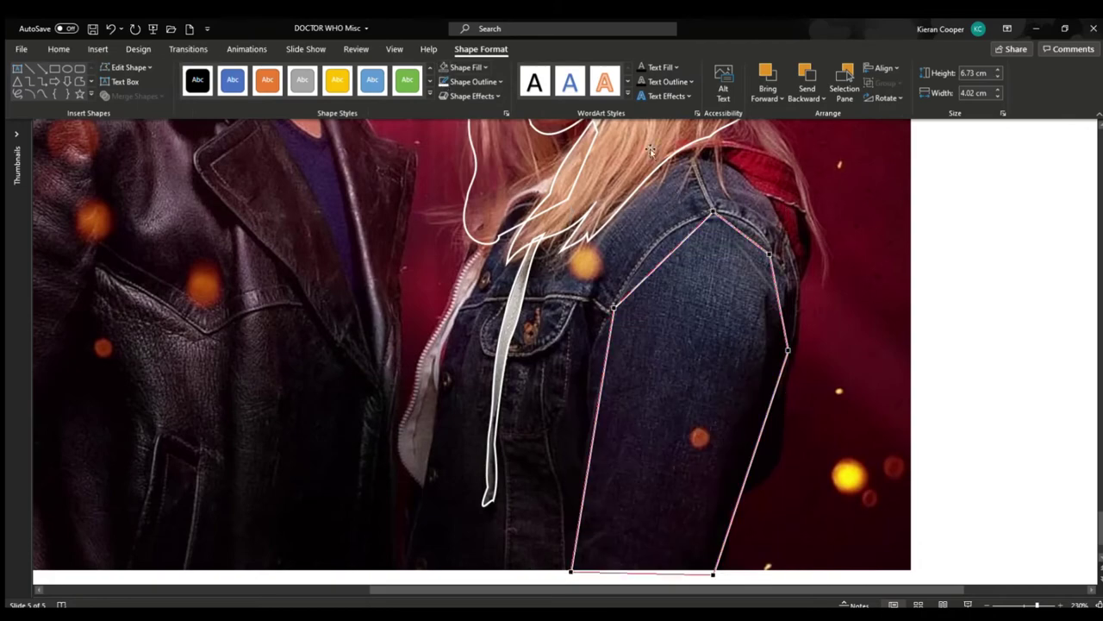
- Curve the sleeve shape's top edge along the shoulder seam and round its upper back corner
click(714, 212)
drag(680, 243, 648, 234)
drag(732, 225, 765, 234)
click(770, 254)
drag(776, 286, 788, 285)
drag(770, 254, 770, 243)
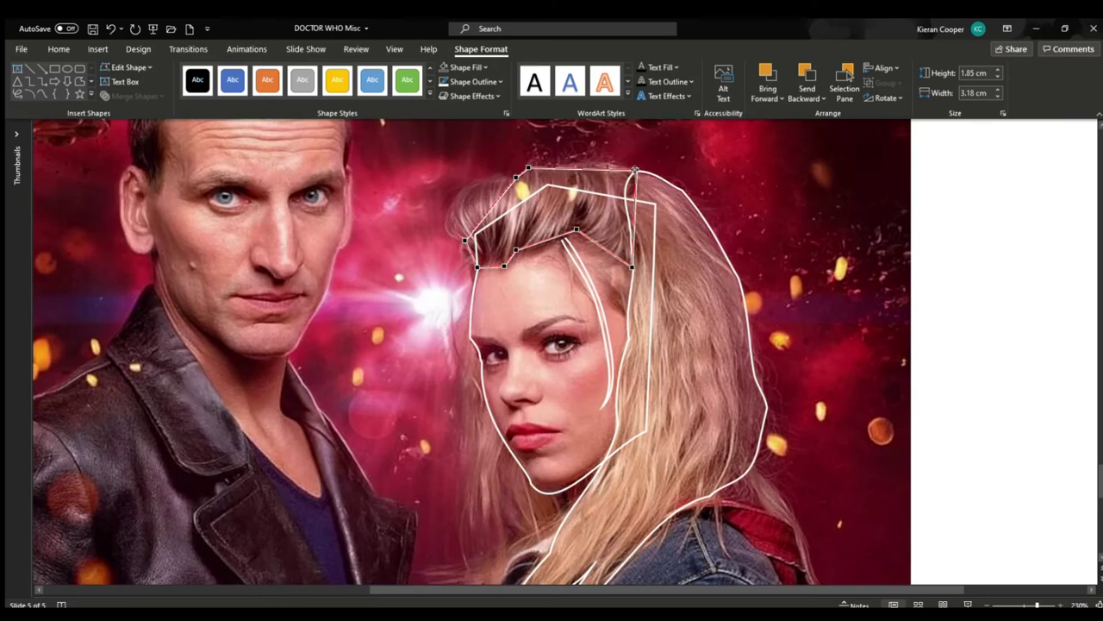
- Bulge the front hair shape around the quiff and curve its lower edge along the hairline and above the ear
drag(552, 169, 521, 192)
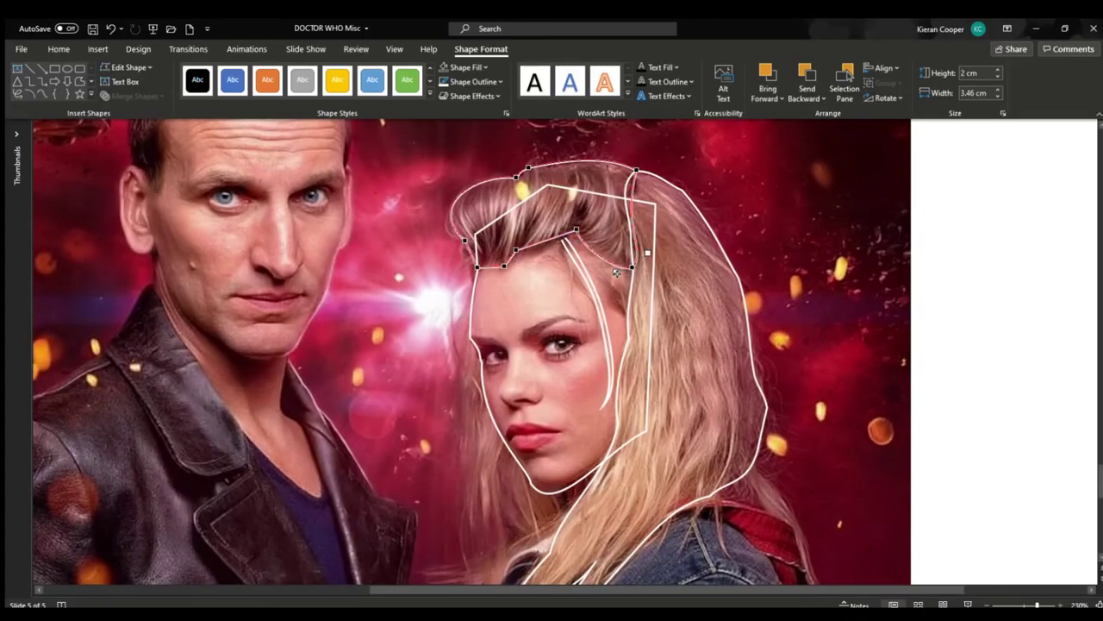
drag(616, 273, 644, 284)
click(577, 230)
drag(557, 237, 460, 250)
click(517, 251)
click(505, 265)
click(477, 267)
click(465, 241)
drag(428, 202, 419, 225)
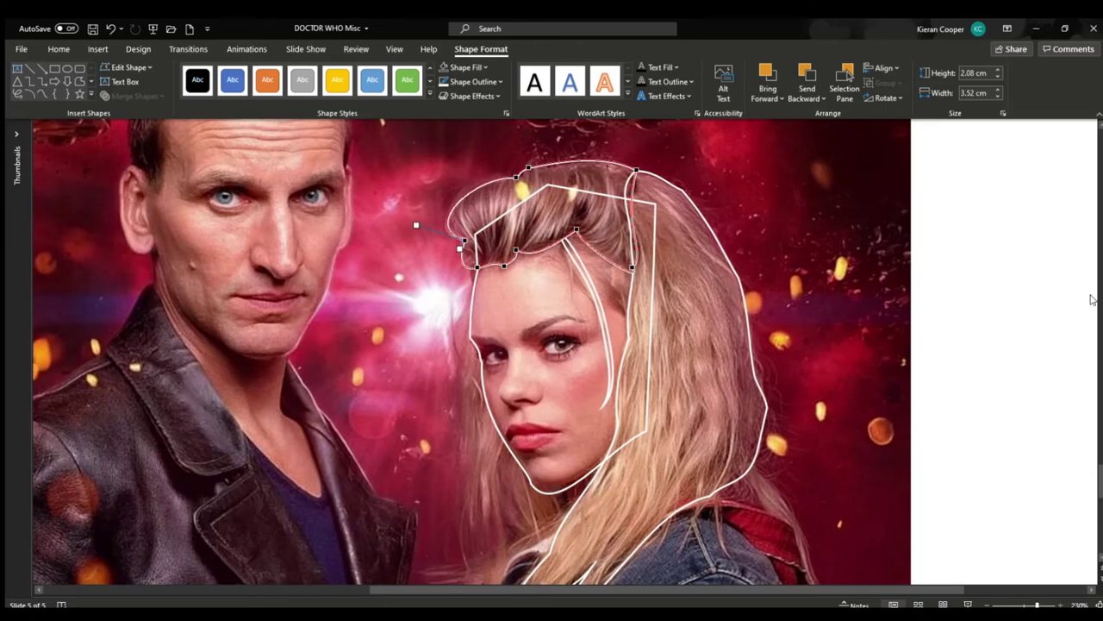
click(1056, 246)
- Draw a closed freeform about 6.15 cm high and 2.51 cm wide over the woman's far-side hair, with white outline and no fill
click(654, 81)
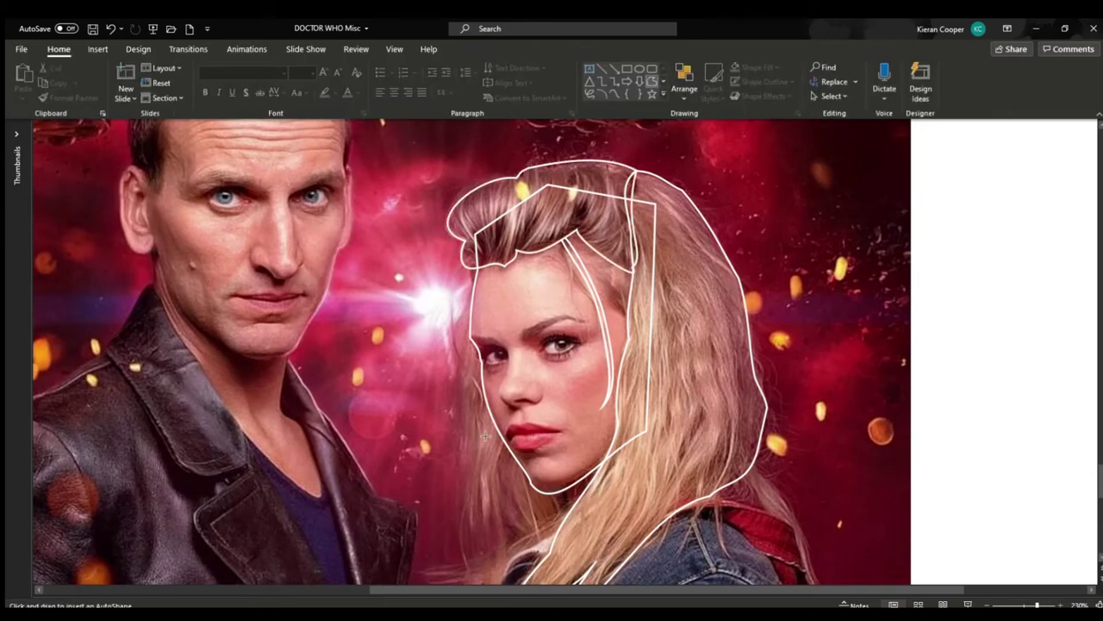
scroll(483, 435, down, 2)
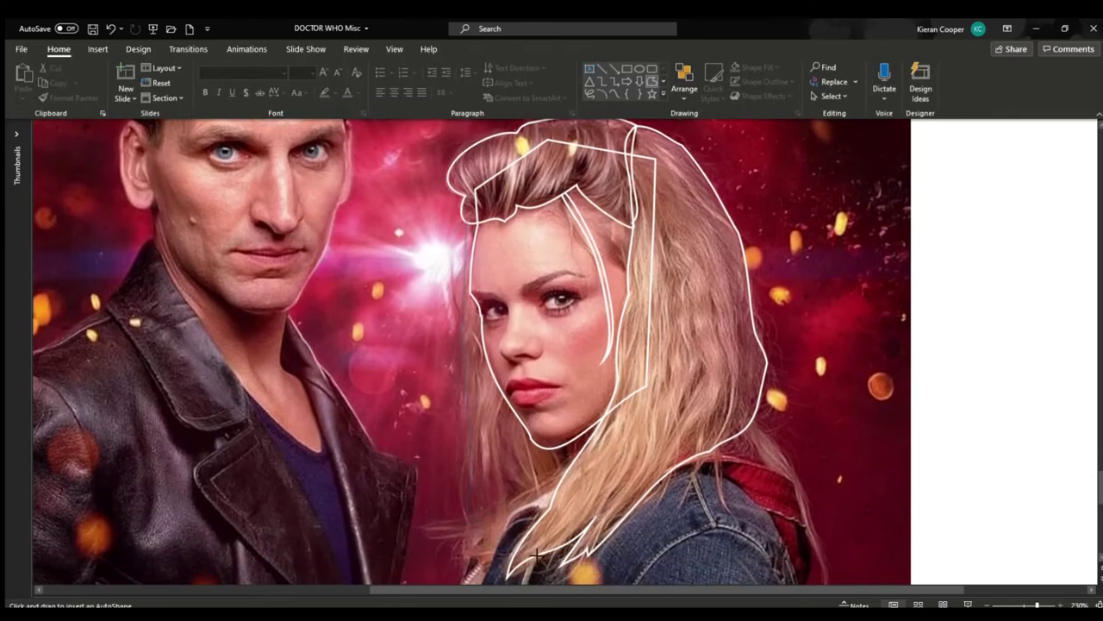
click(568, 513)
click(597, 446)
click(534, 266)
click(465, 218)
key(ctrl+shift+v)
- Move the far-side hair shape's top point up under the quiff and curve its outer edge beside the face
click(126, 68)
click(132, 101)
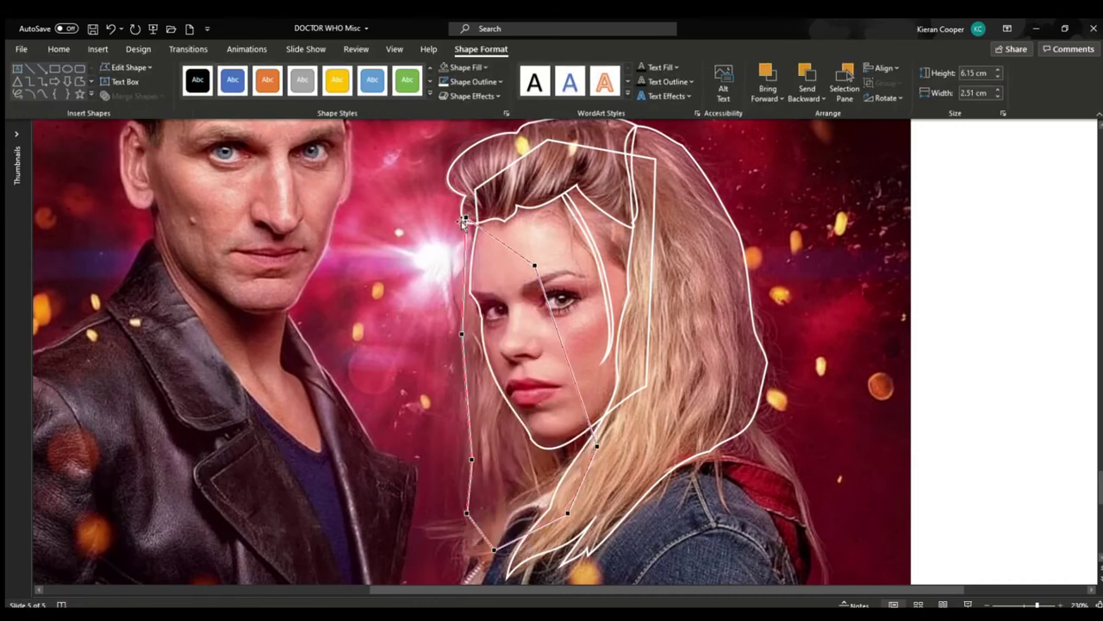
drag(465, 219, 470, 211)
click(462, 333)
drag(466, 292, 454, 297)
drag(466, 376, 462, 430)
- Curve the far-side hair shape's outer edge near the shoulder and round its bottom corner
click(472, 459)
drag(470, 478, 484, 483)
click(467, 513)
drag(476, 525, 499, 550)
click(494, 550)
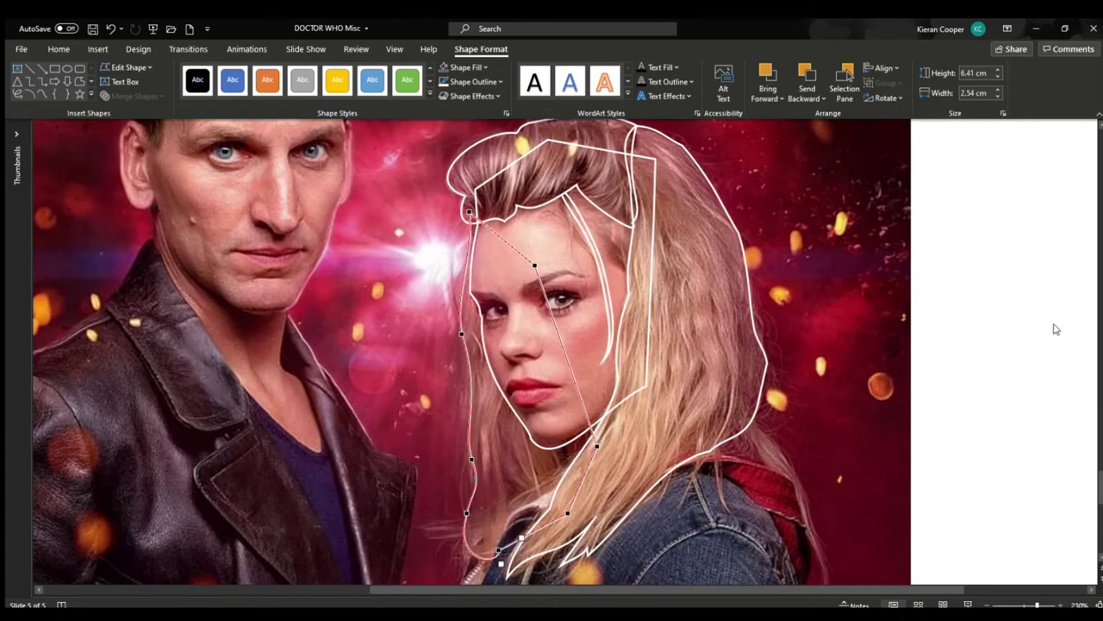
click(1047, 324)
- Trace the jacket's drawstring with a closed freeform about 4.85 cm high and 1.02 cm wide, with white outline and no fill
scroll(1044, 321, down, 5)
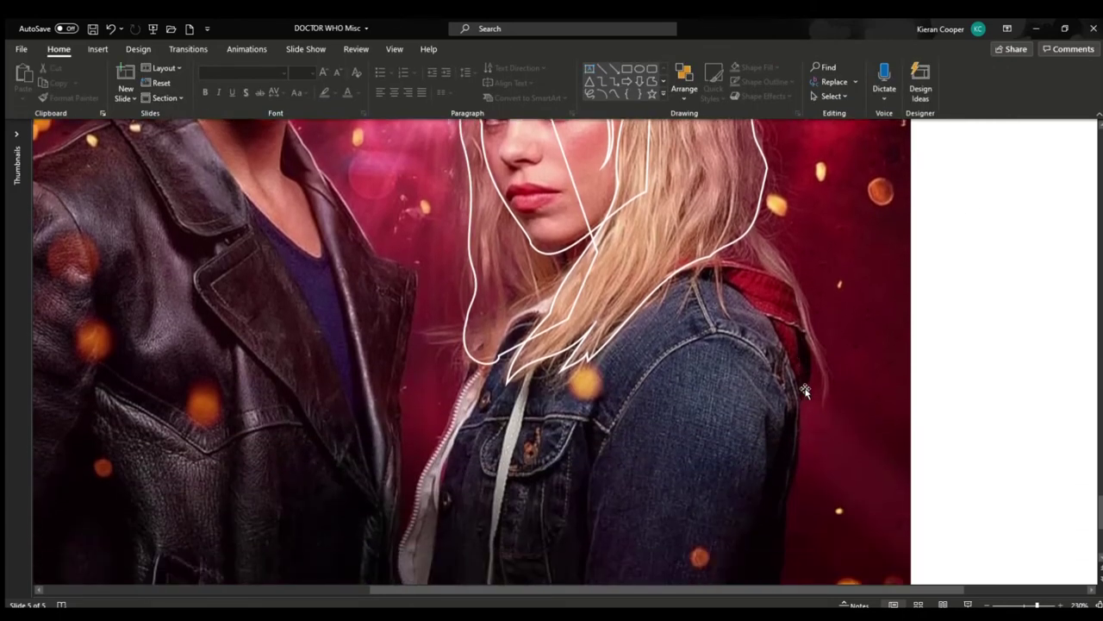
scroll(804, 391, down, 3)
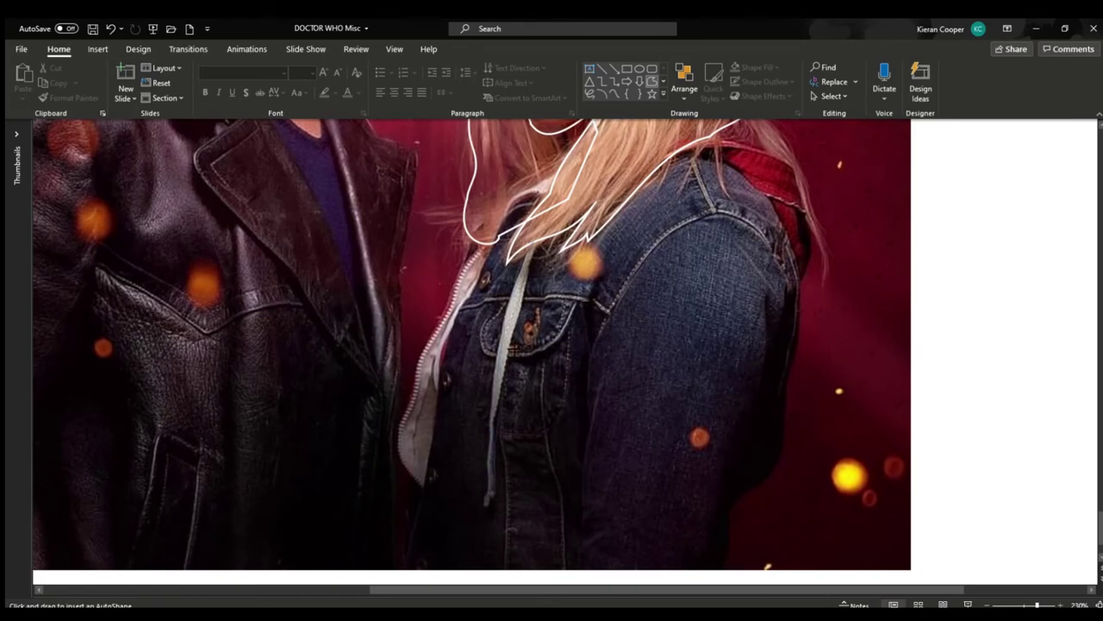
click(543, 235)
click(493, 493)
click(445, 81)
click(444, 67)
- Bend the drawstring shape's front edge to follow the cord from the hair to below the pocket
click(131, 67)
click(129, 98)
click(535, 239)
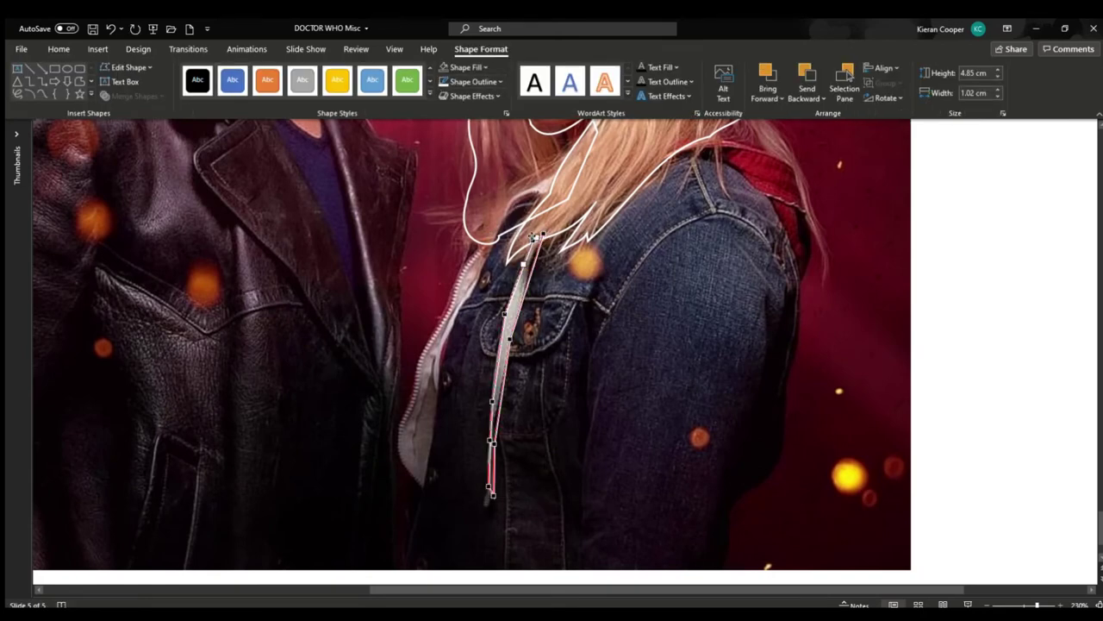
drag(524, 266, 510, 288)
click(506, 314)
drag(501, 343, 493, 373)
click(492, 401)
- Round the drawstring shape's lower tip around the cord's end and bend its back edge along the cord
drag(487, 419, 497, 453)
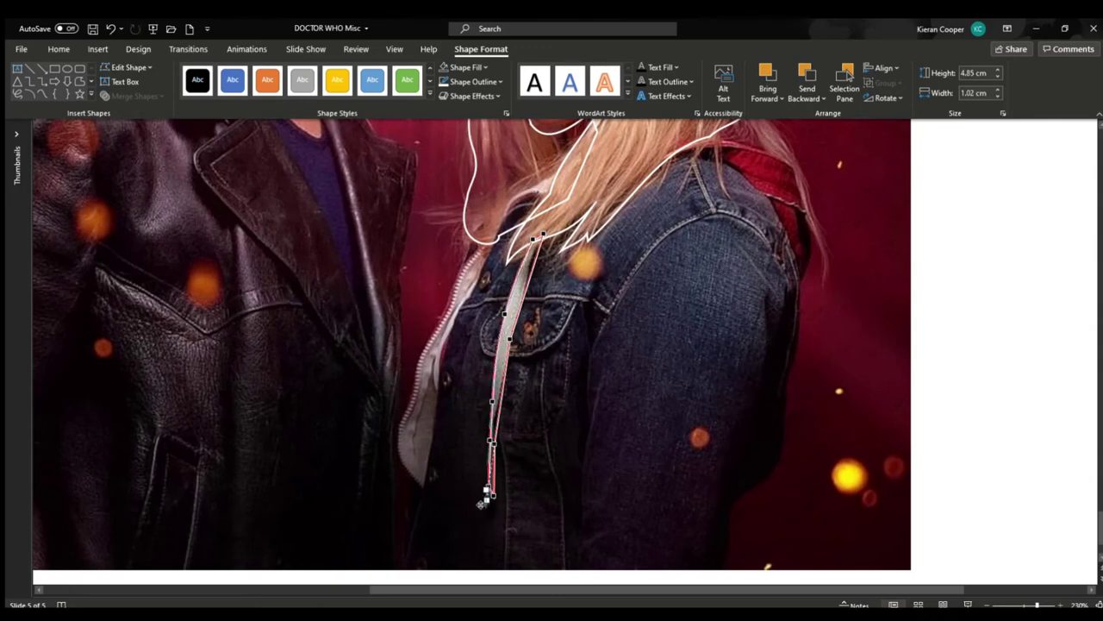
drag(481, 504, 468, 501)
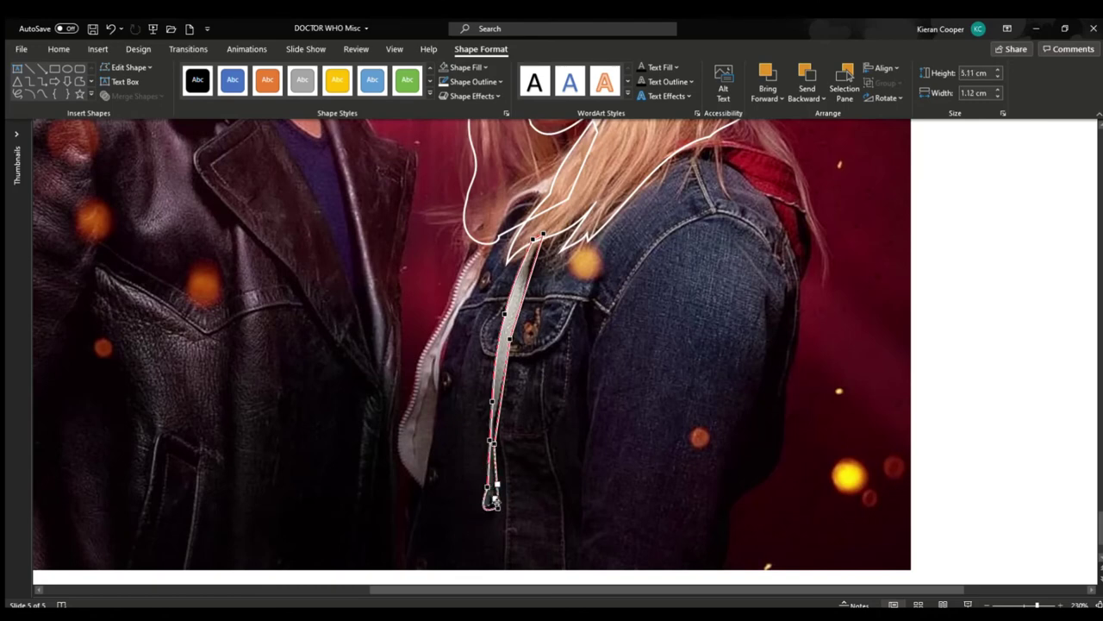
drag(494, 500, 491, 498)
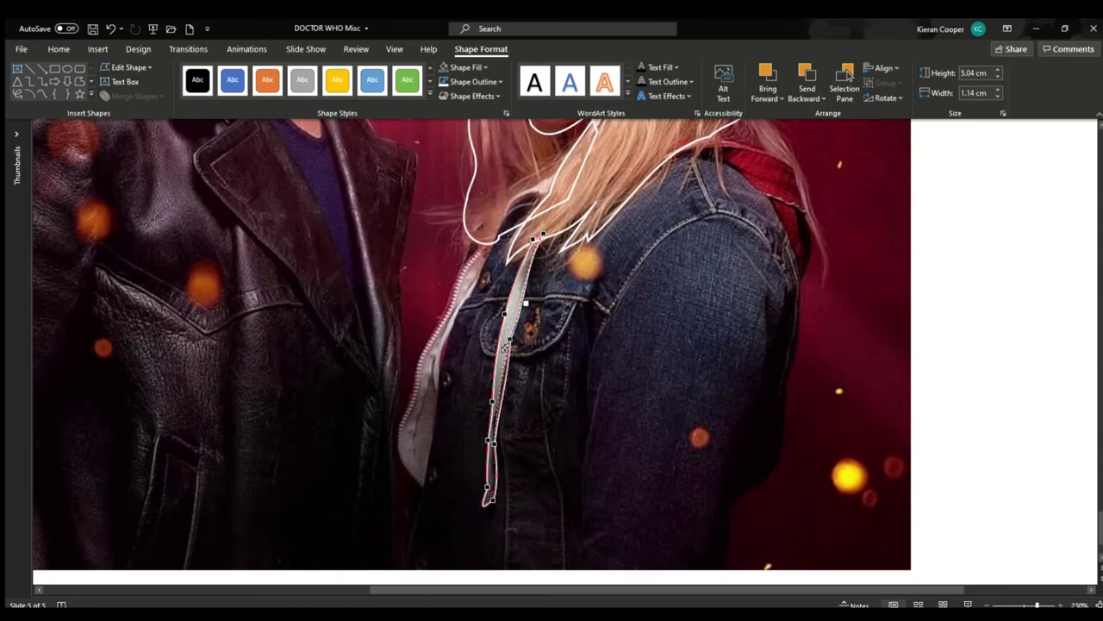
click(963, 274)
- Trace the woman's denim sleeve with a closed freeform about 6.73 cm high and 4.02 cm wide, with white outline and no fill
click(653, 81)
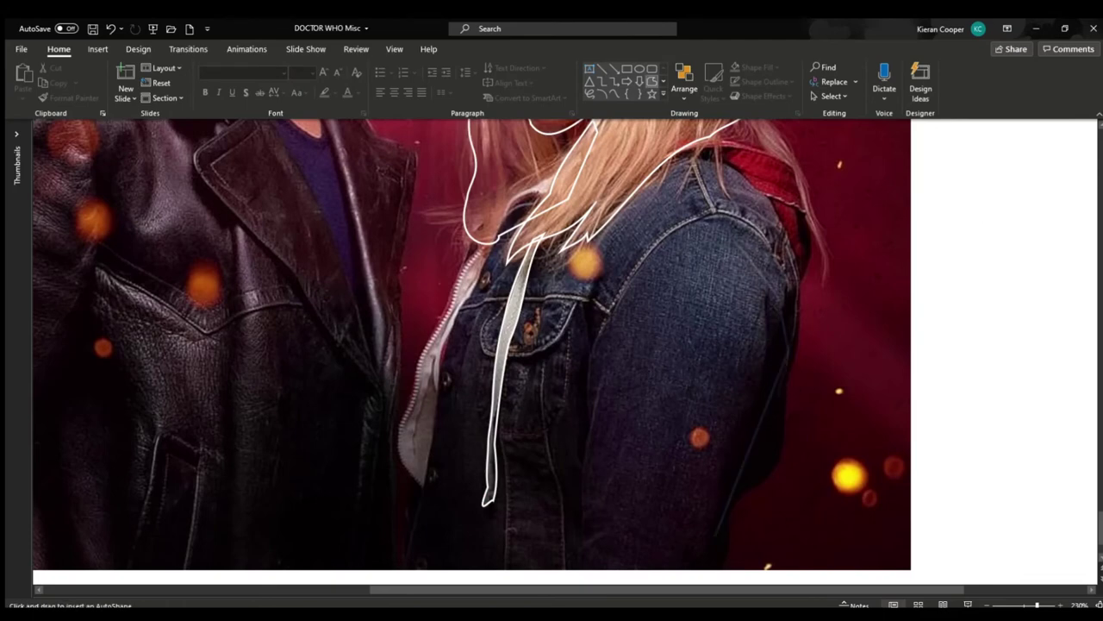
click(715, 573)
click(570, 573)
click(610, 324)
click(715, 214)
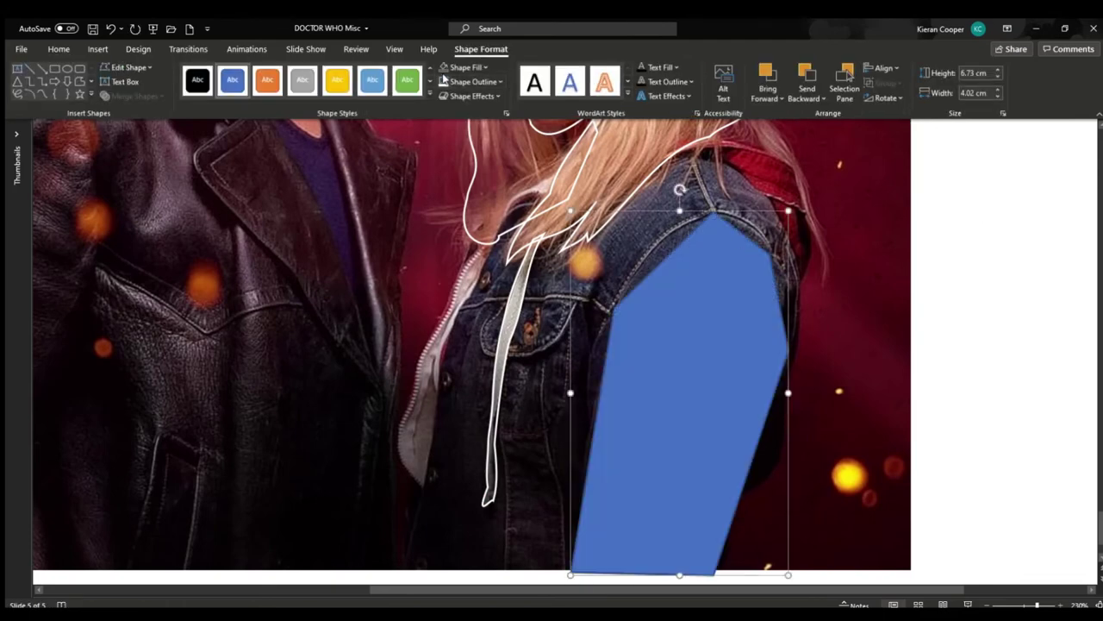
click(444, 68)
click(444, 82)
- Curve the sleeve shape's top edge along the shoulder seam and smooth its upper back corner
click(128, 68)
click(147, 98)
click(713, 211)
drag(680, 243, 648, 234)
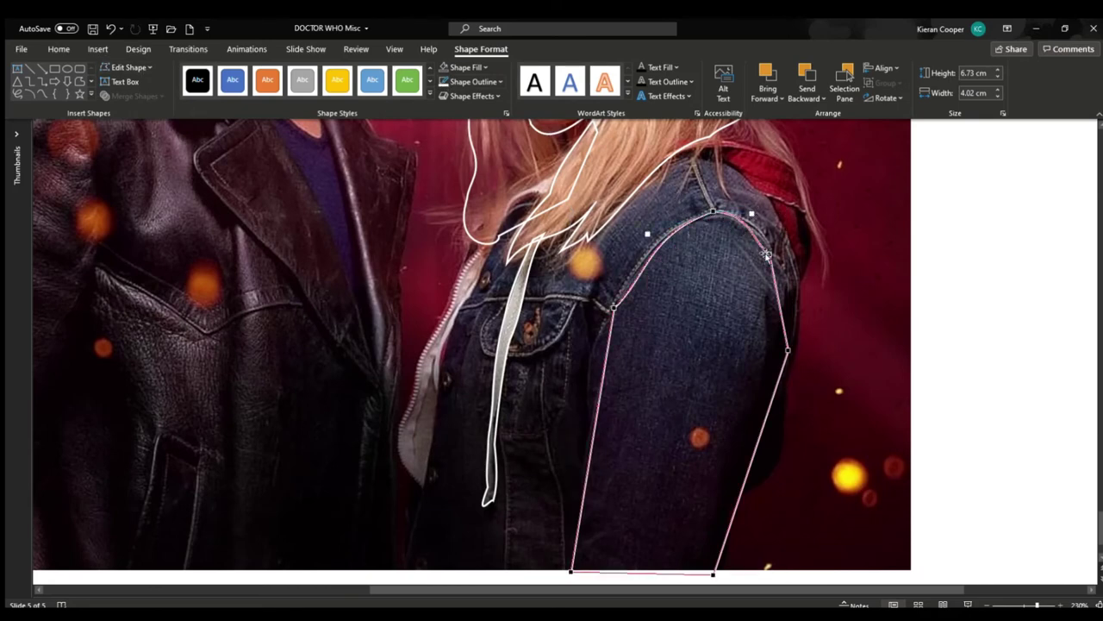
drag(769, 255, 769, 242)
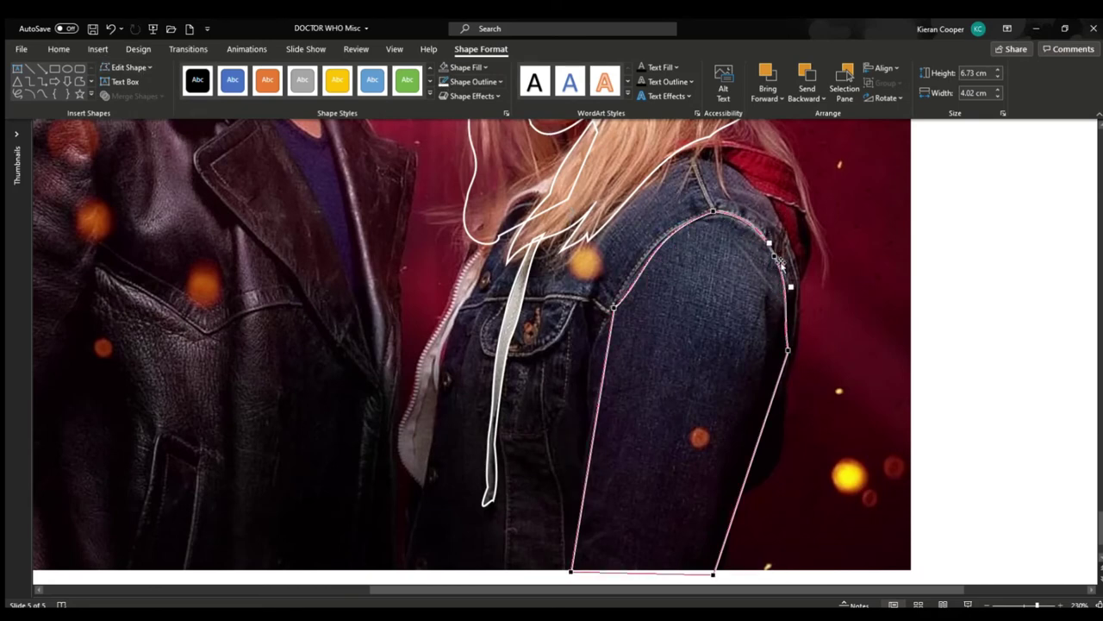
key(Escape)
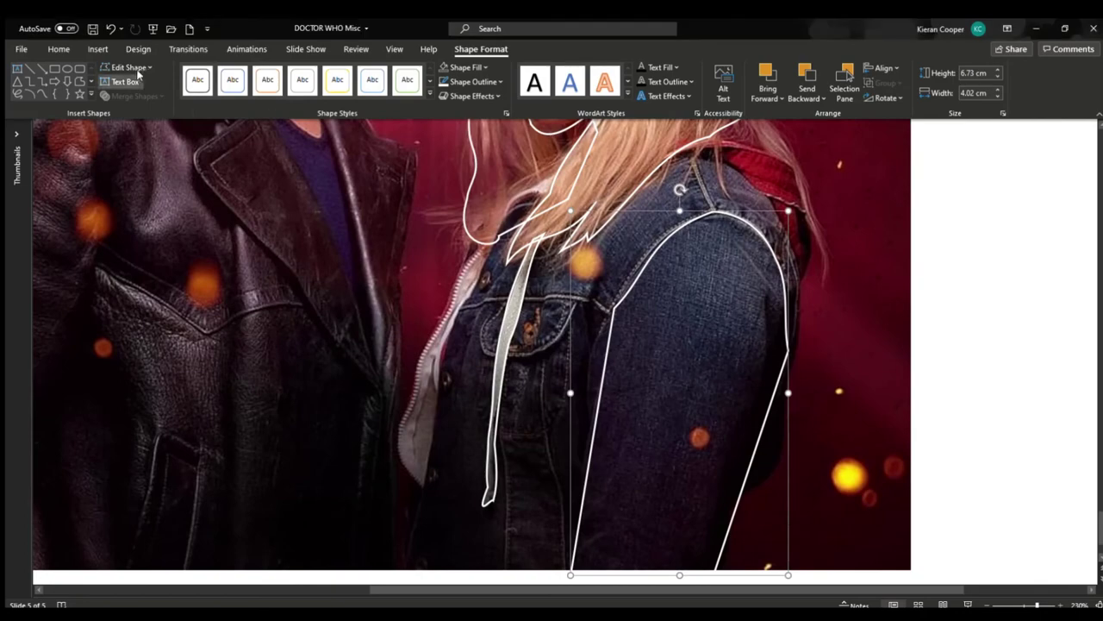
click(121, 81)
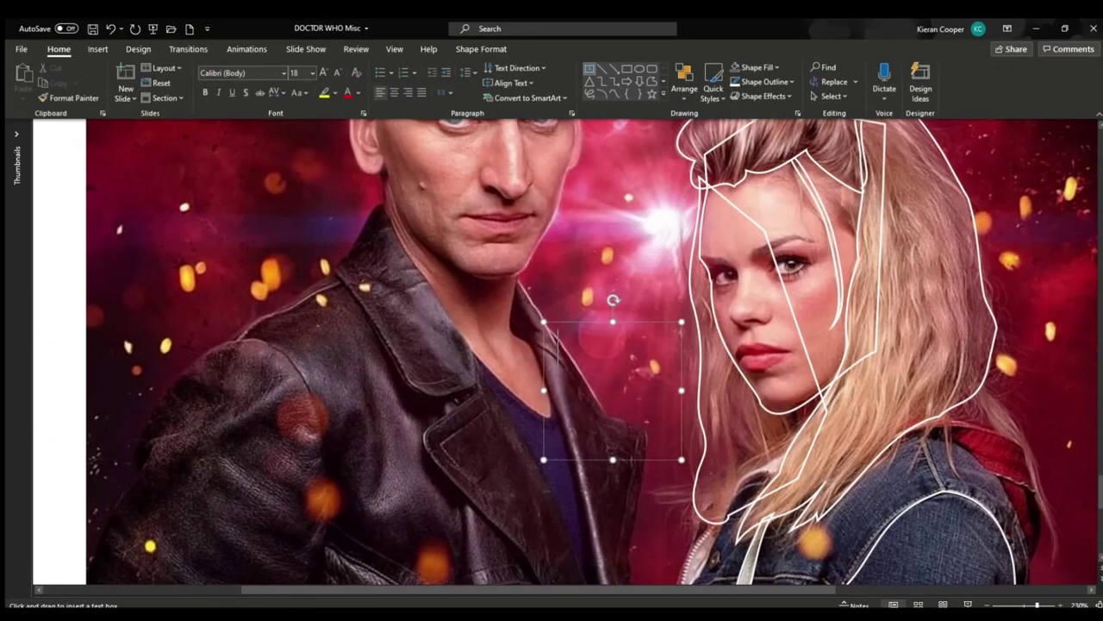
click(914, 522)
scroll(914, 522, down, 1)
drag(689, 591, 791, 593)
scroll(796, 441, down, 1)
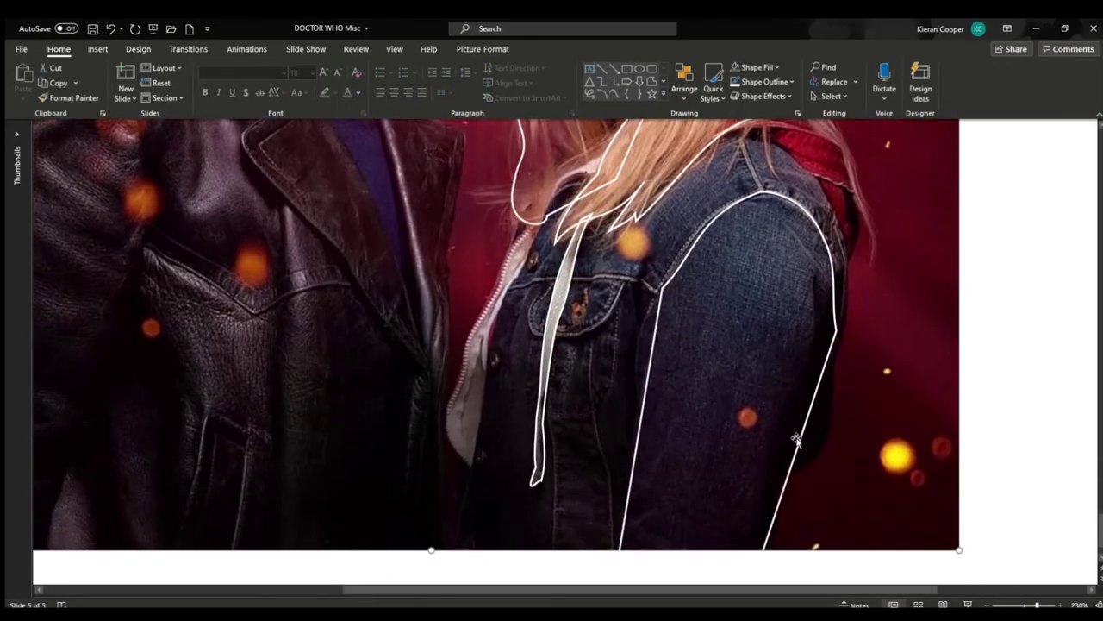
- Curve the sleeve shape's front edge below the armhole and bend its back edge around the elbow to the cropped lower end
click(801, 439)
click(481, 49)
click(127, 67)
click(128, 98)
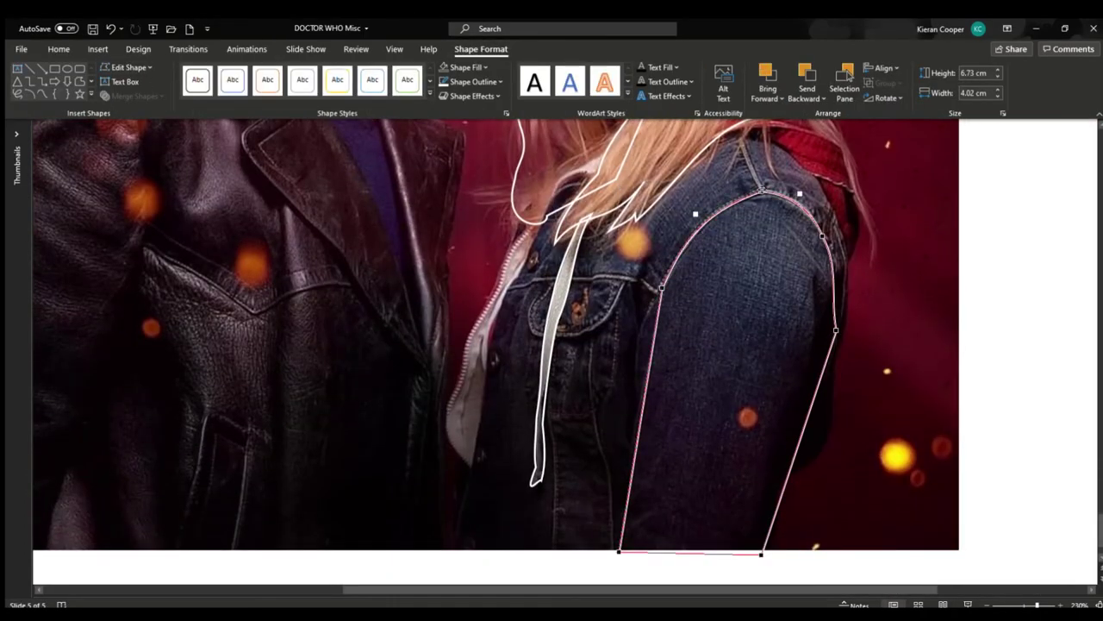
click(835, 330)
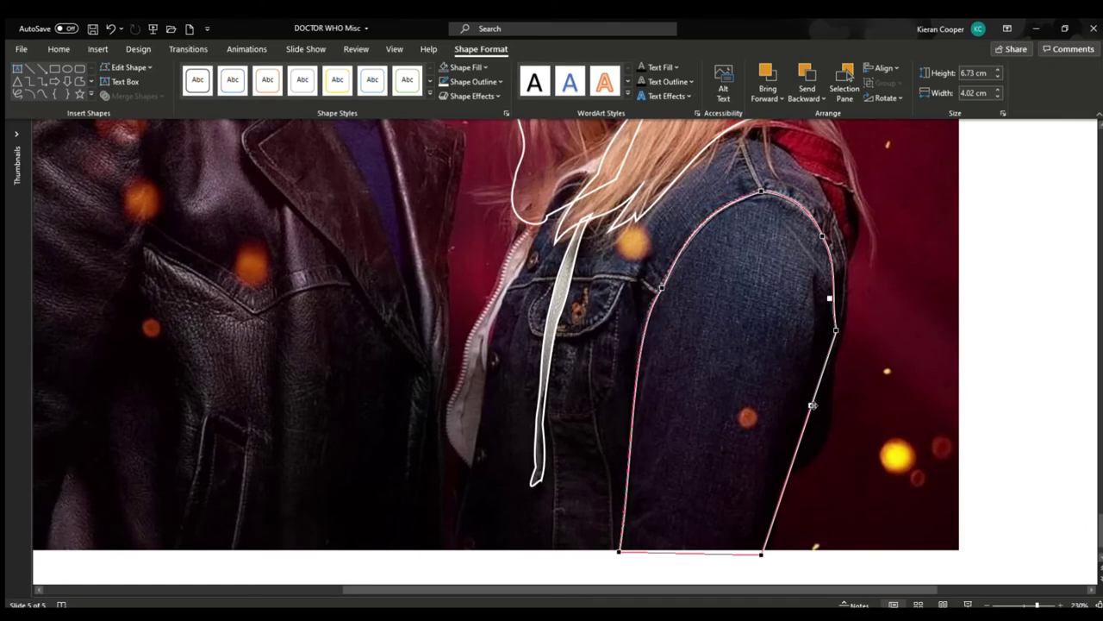
drag(813, 401, 850, 449)
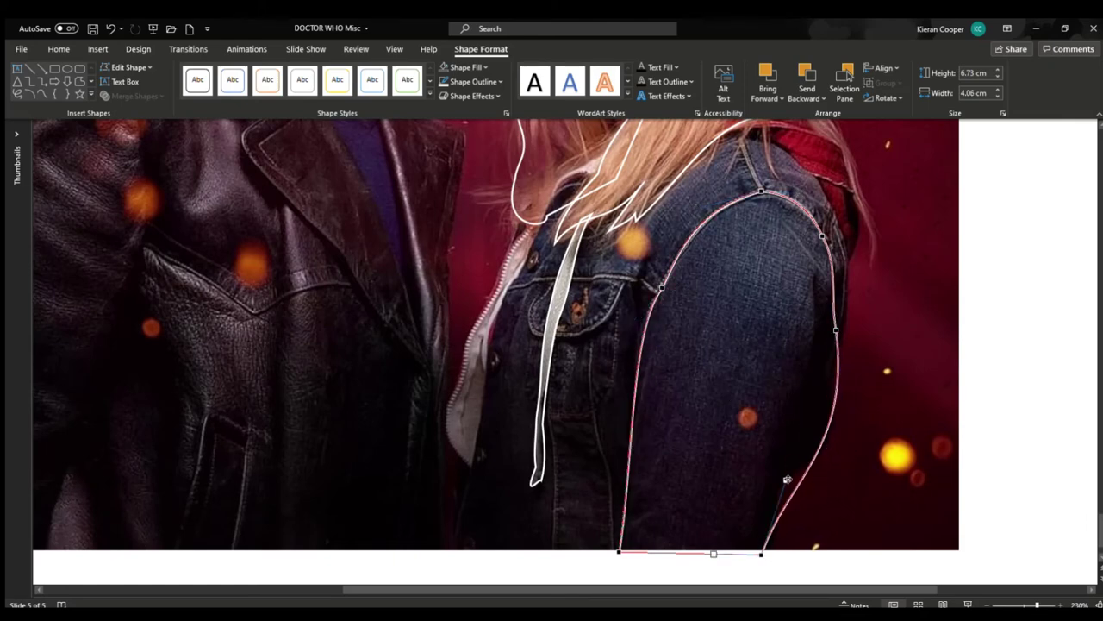
drag(787, 479, 778, 439)
drag(852, 449, 845, 505)
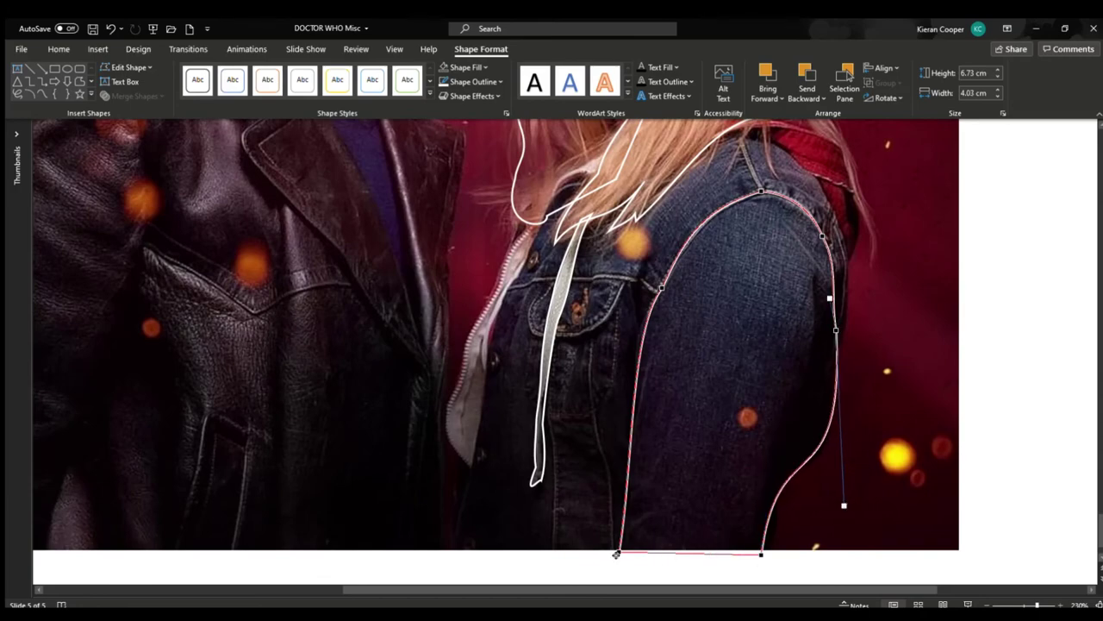
- Move the woman's sleeve shape's lower front corner inward along the photo's bottom edge
drag(616, 554, 662, 566)
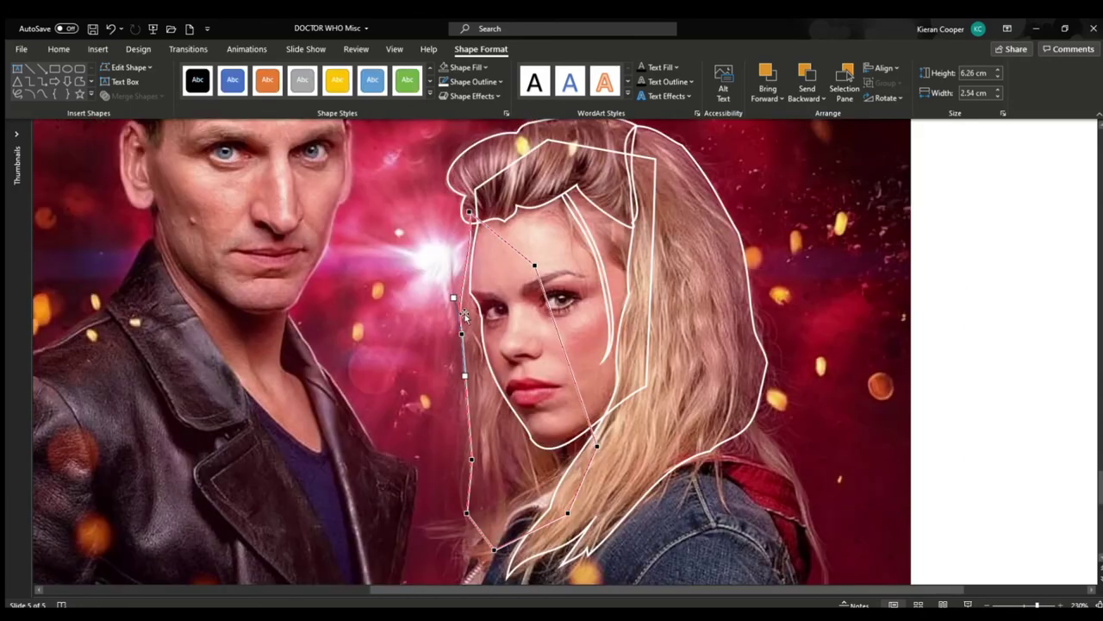
- Curve the woman's front hair shape along its outer edge and round its lower tip above the collar
drag(464, 376, 476, 392)
drag(477, 435, 499, 459)
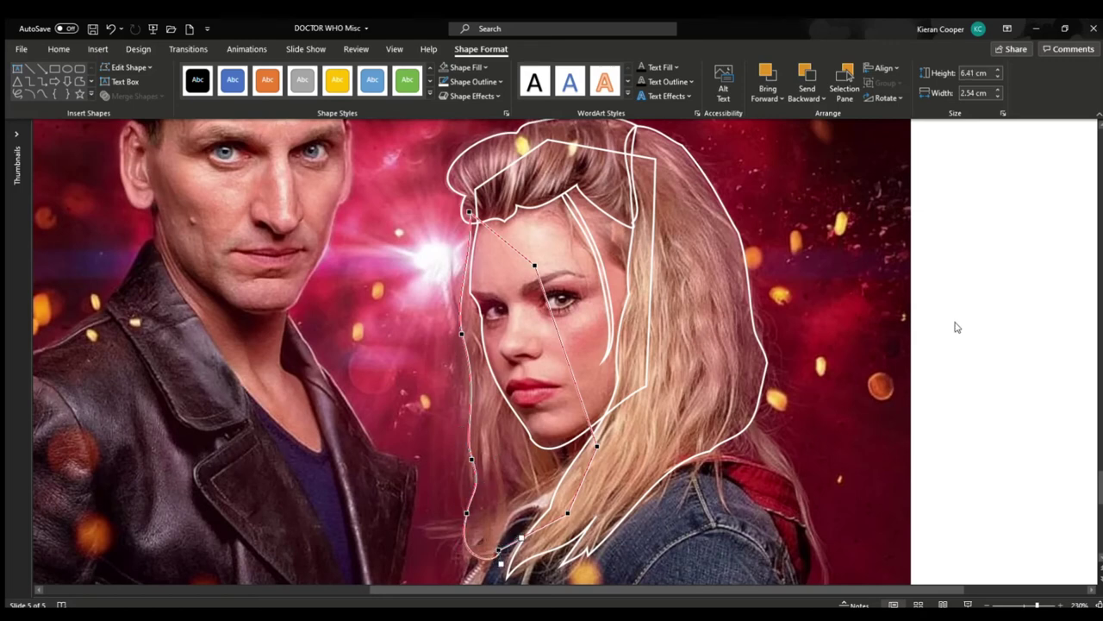
click(1043, 324)
- Fill the man's face, ear and neck shapes with a light peach skin tone
scroll(1034, 327, down, 3)
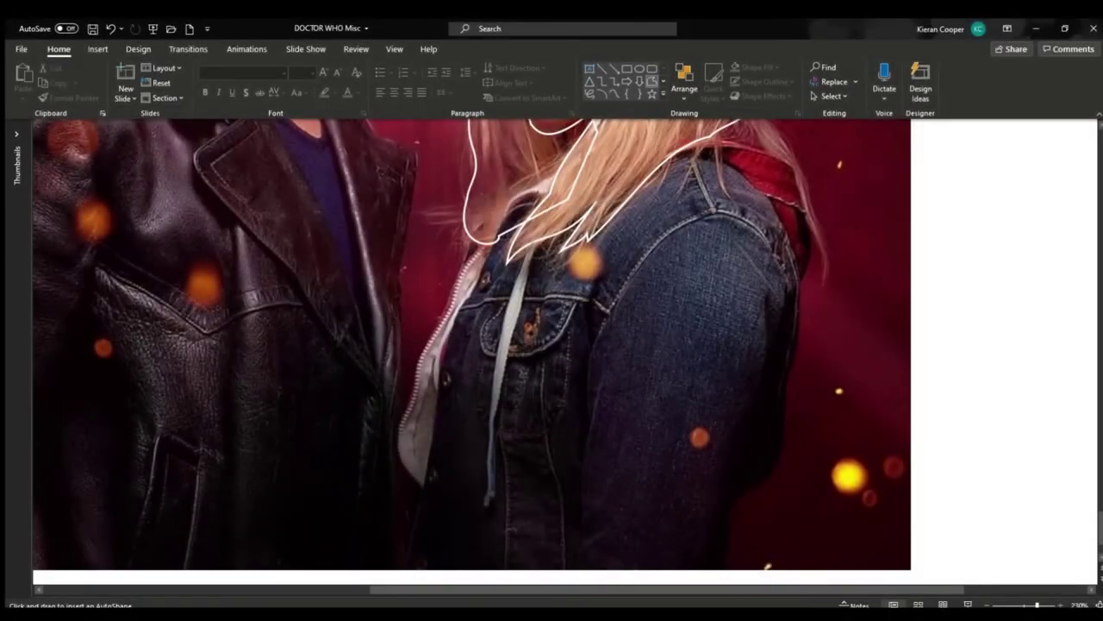
scroll(160, 327, up, 3)
click(547, 274)
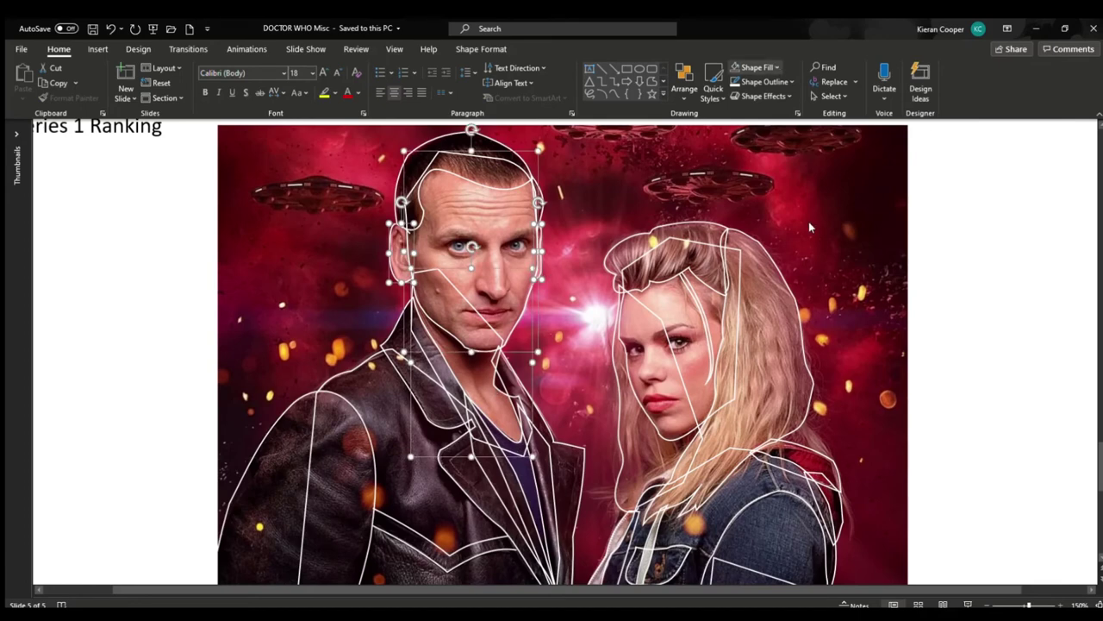
click(754, 235)
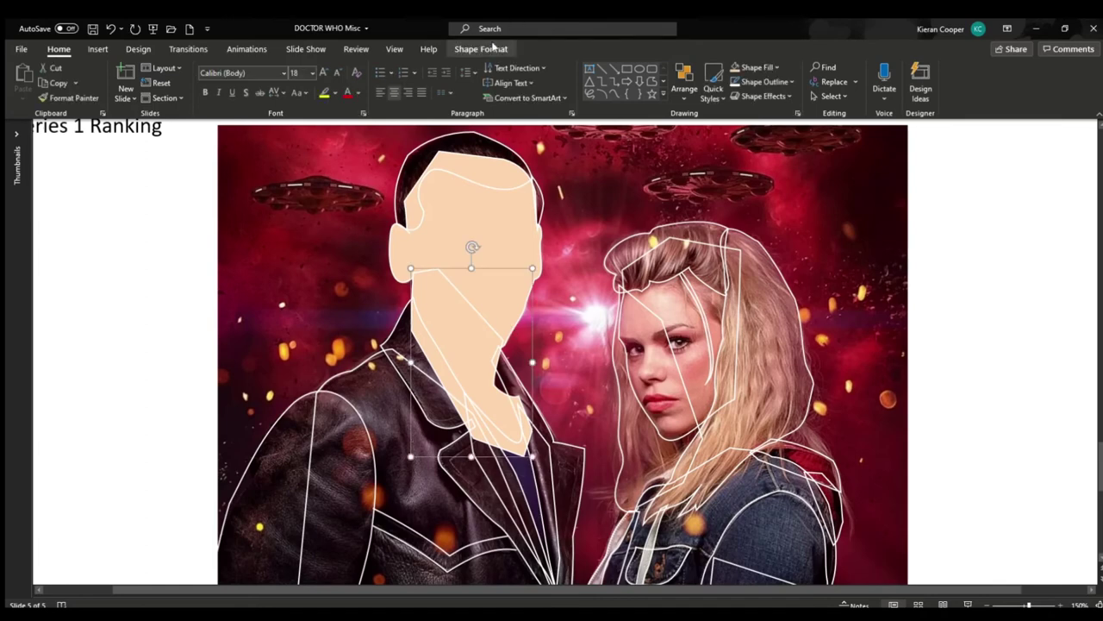
- Send the man's neck and far ear shapes backward behind his face
click(481, 49)
click(811, 75)
click(533, 148)
click(538, 254)
click(806, 78)
click(552, 168)
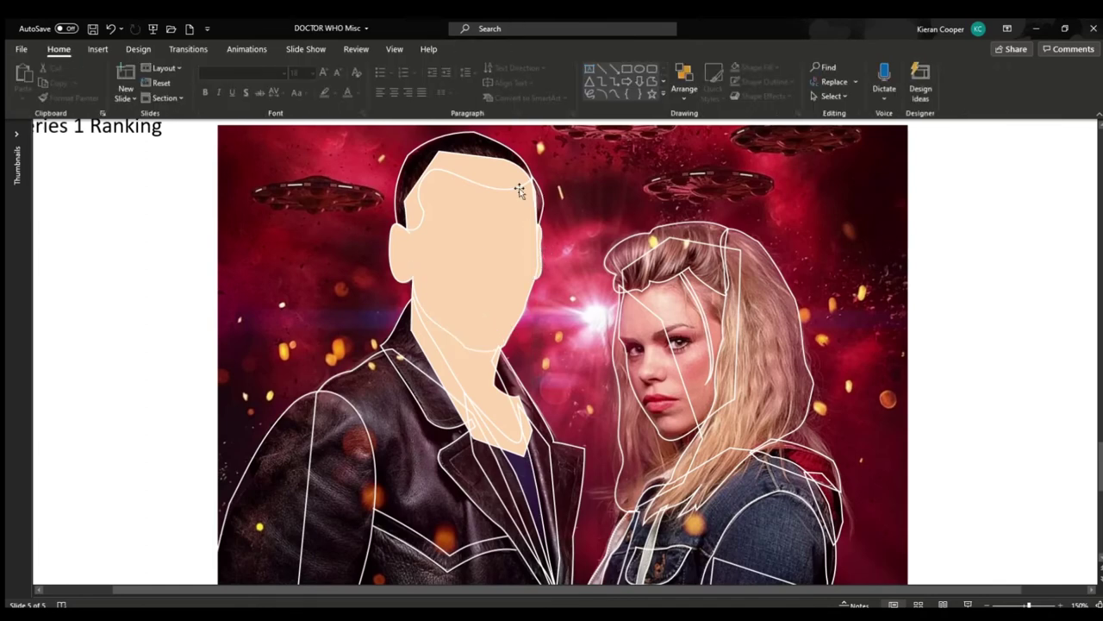
- Fill the man's main hair shape and the small hair piece at his far temple with near-black
click(533, 192)
shift+click(514, 152)
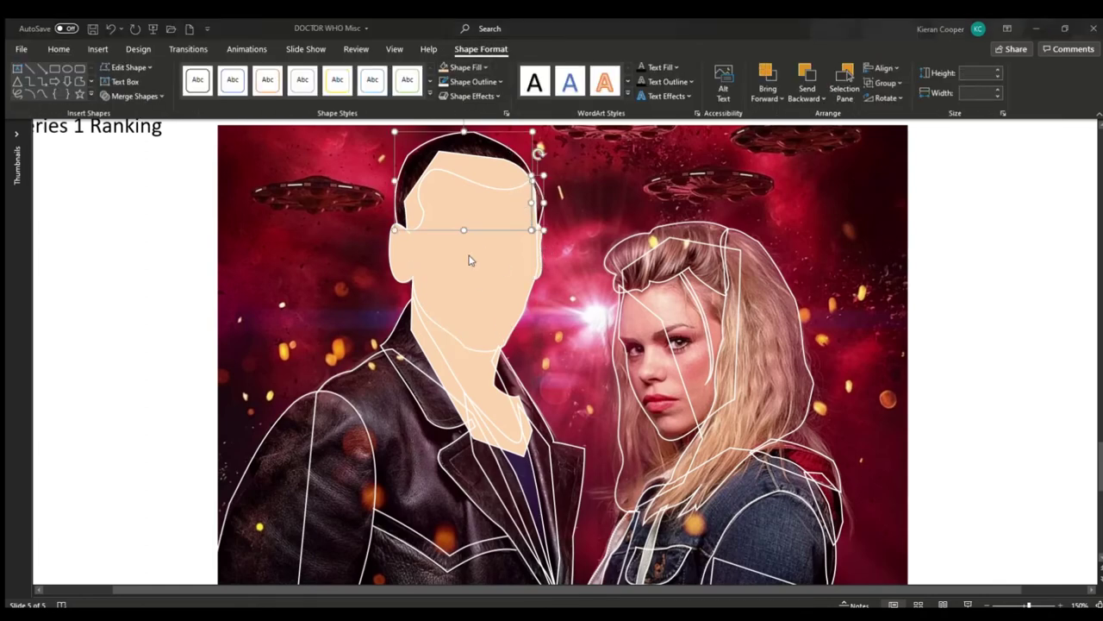
click(610, 203)
click(987, 337)
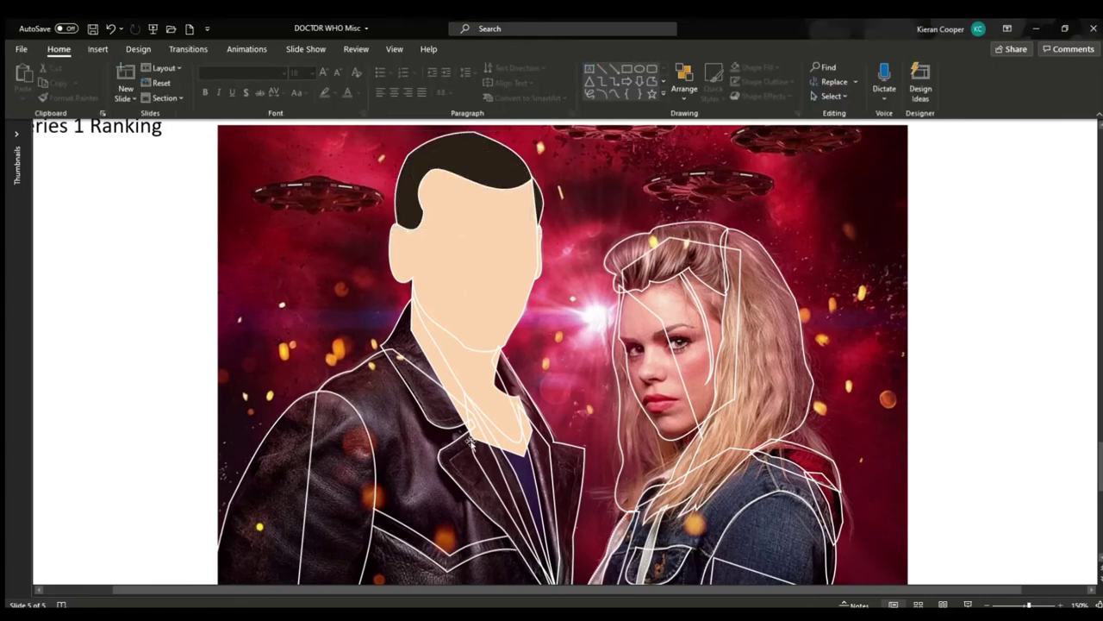
click(424, 164)
shift+click(538, 203)
click(478, 67)
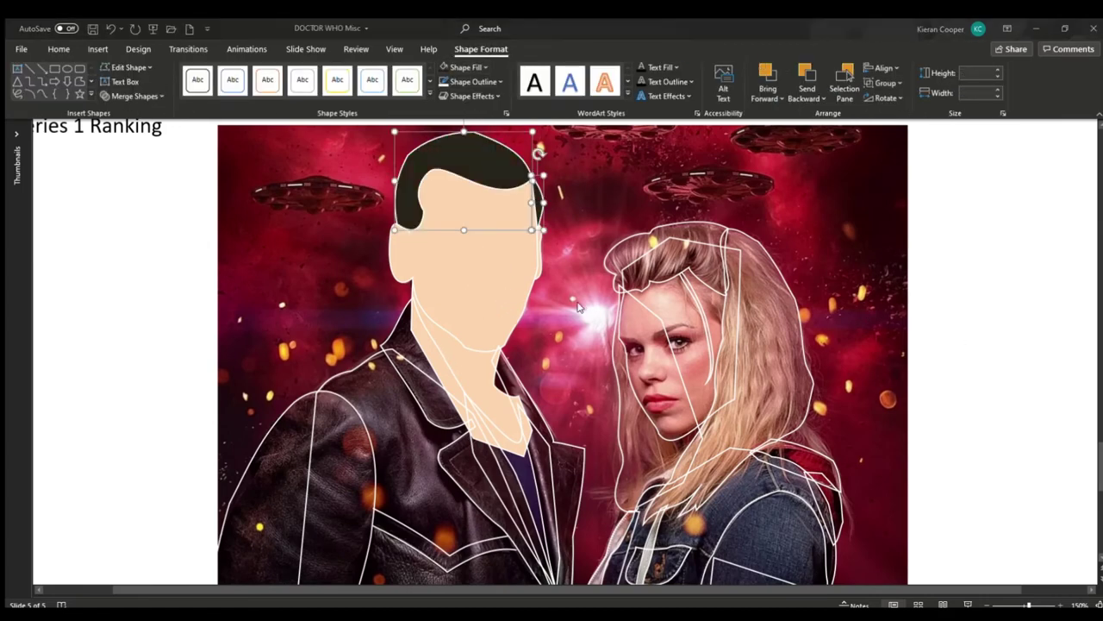
click(1001, 276)
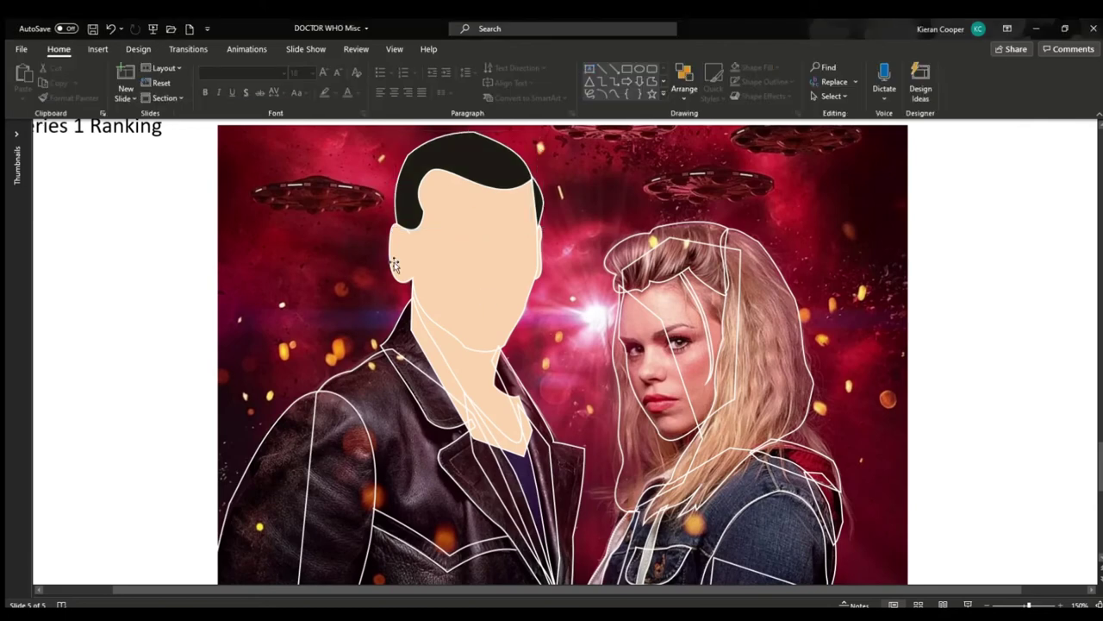
click(394, 264)
click(992, 267)
- Fill the man's V-neck shirt shape with a dark navy-purple
scroll(490, 371, down, 1)
click(522, 432)
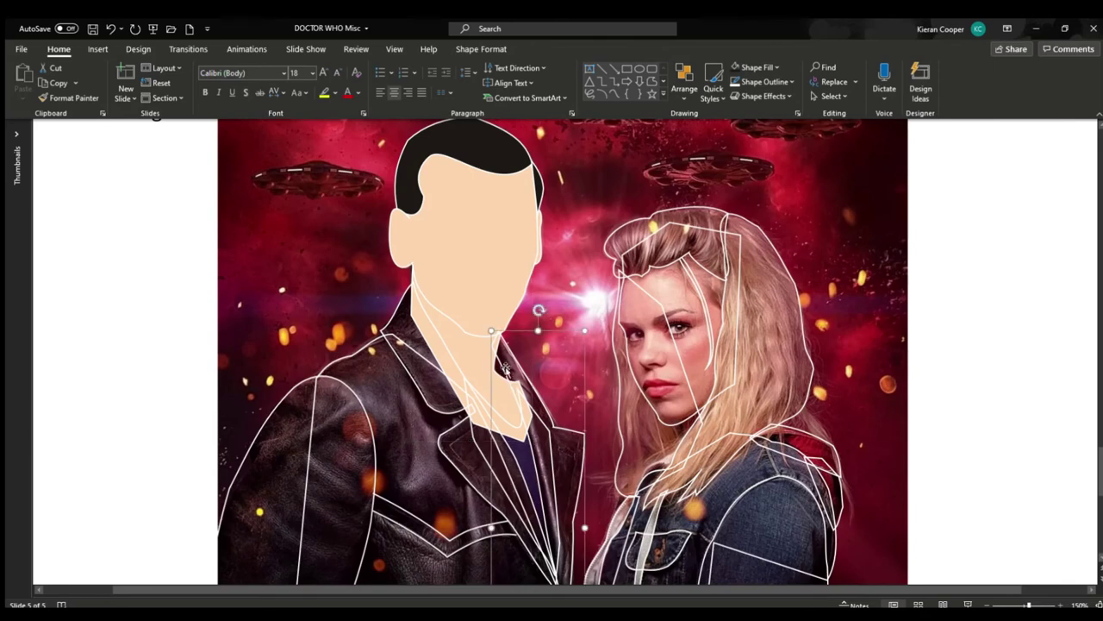
click(753, 67)
click(764, 275)
click(515, 456)
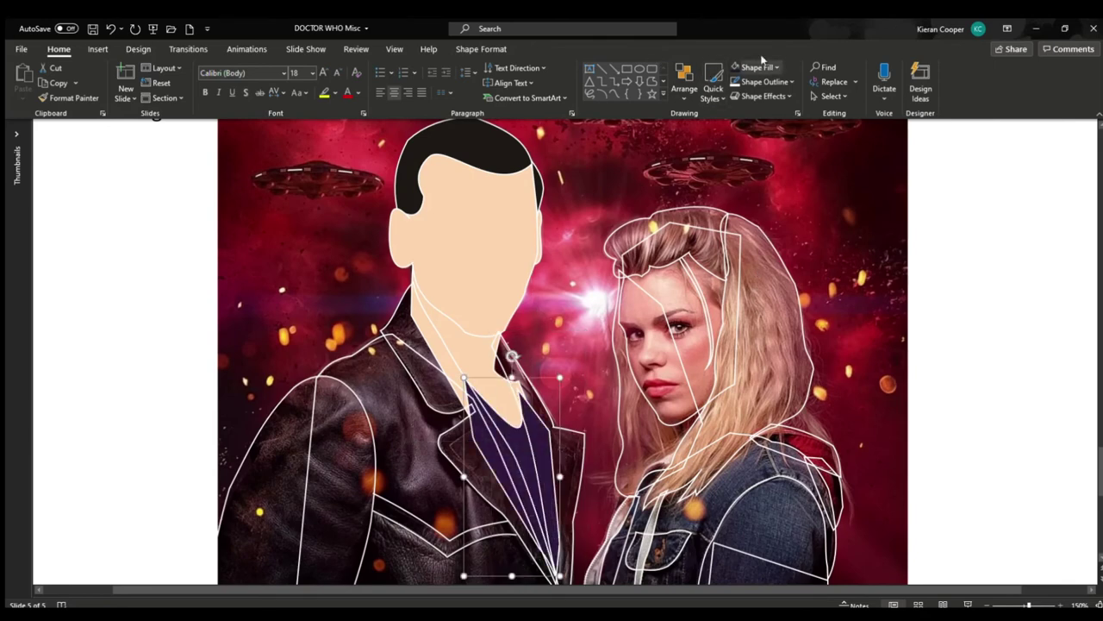
click(762, 65)
click(765, 263)
click(645, 224)
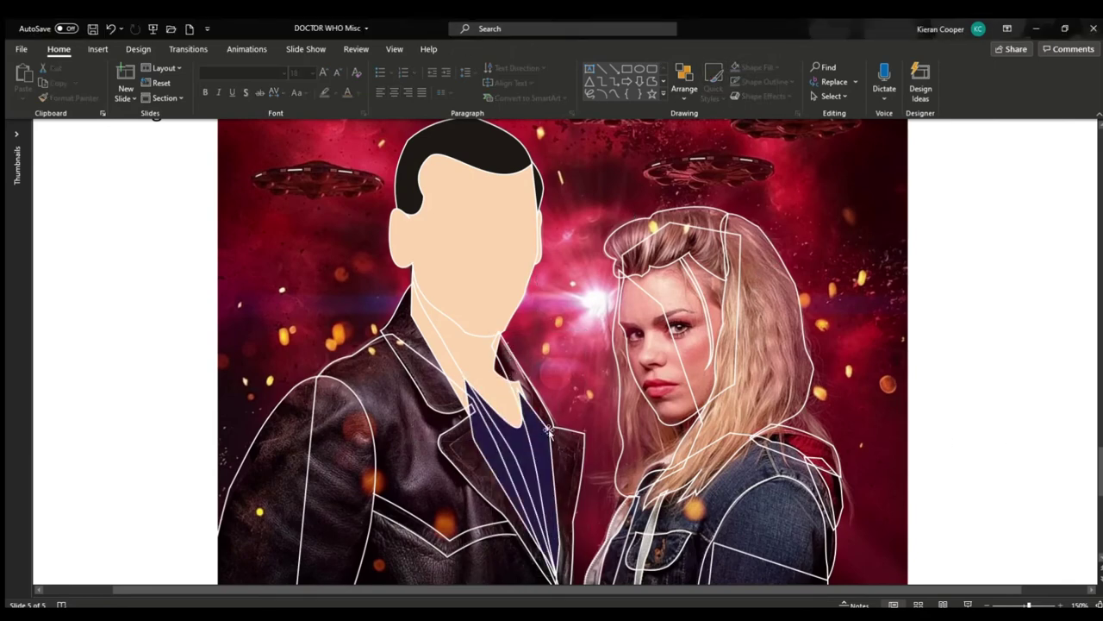
- Fill both lapel shapes of the man's coat with a very dark navy
click(558, 436)
scroll(539, 405, down, 3)
shift+click(472, 375)
click(774, 68)
click(780, 258)
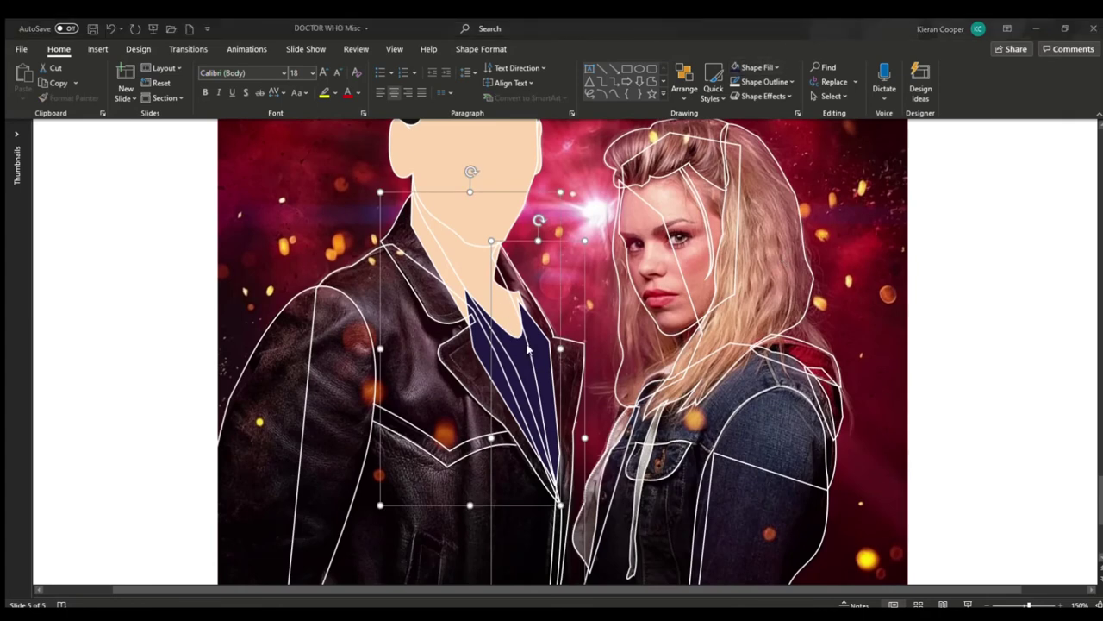
click(526, 345)
click(631, 204)
click(776, 69)
click(778, 257)
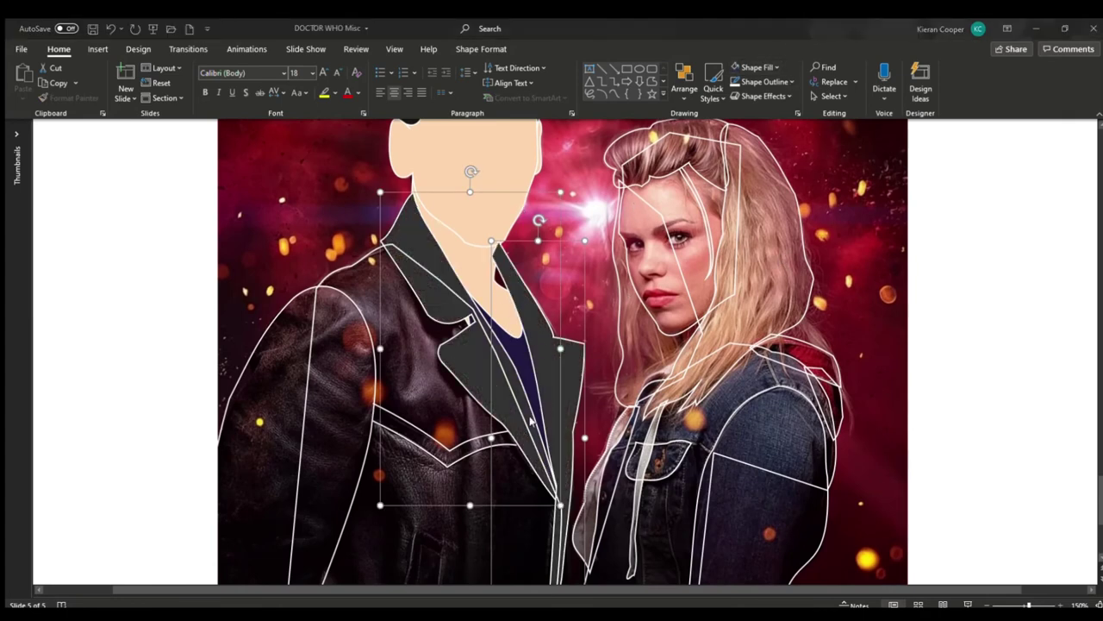
click(625, 181)
click(971, 373)
- Fill the coat's sleeve and body shapes with the lapels' dark navy and send the body backward
click(361, 316)
click(736, 68)
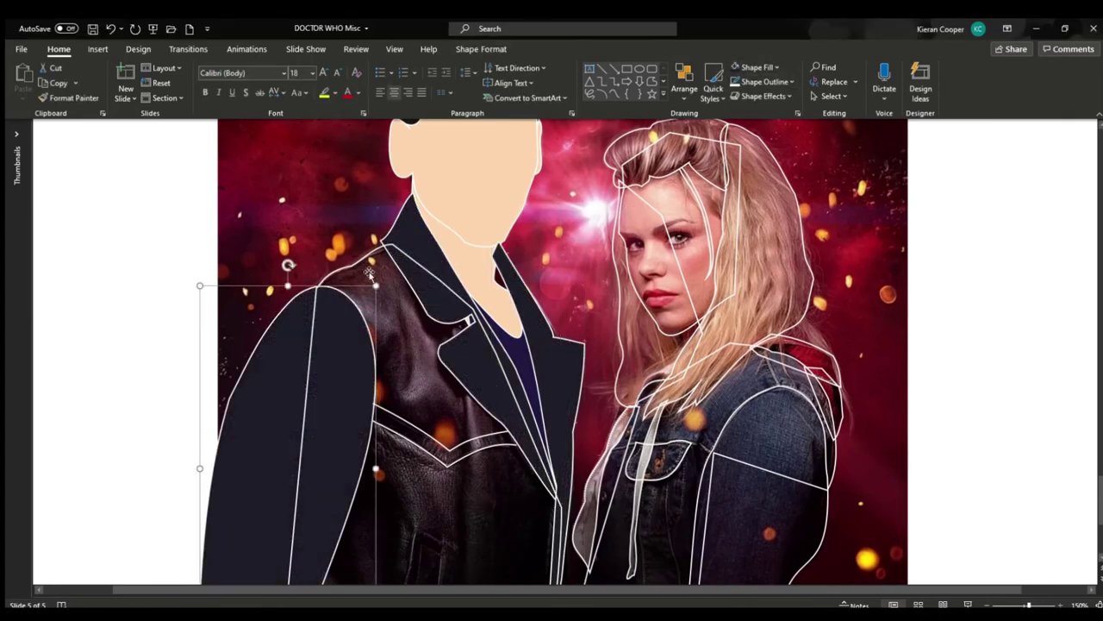
click(370, 256)
click(736, 68)
click(481, 49)
click(802, 72)
click(802, 72)
- Bring the coat's near lapel forward in front of the shirt
click(470, 319)
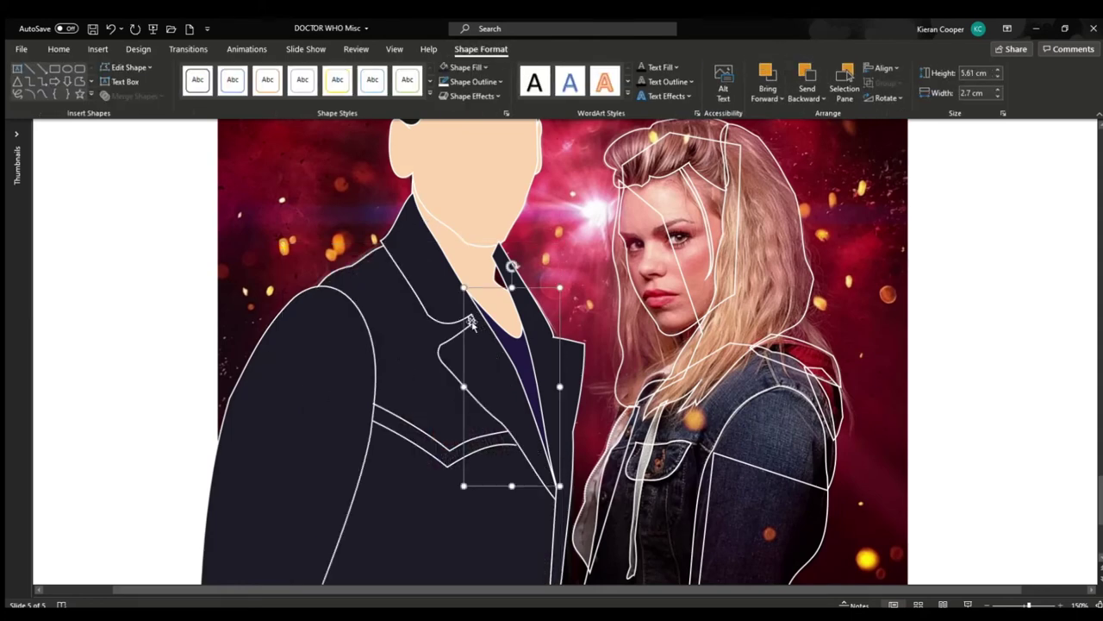
click(952, 368)
click(420, 394)
click(769, 73)
click(947, 345)
- Try the coat's far lapel behind the shirt and bring it back in front
click(561, 366)
click(800, 69)
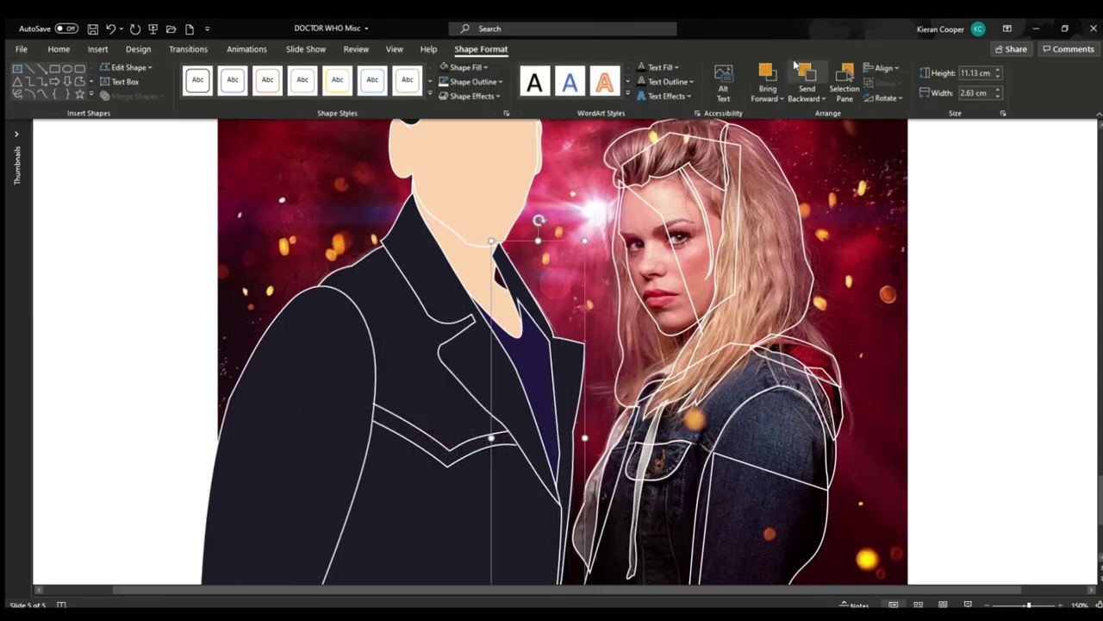
click(796, 67)
click(593, 311)
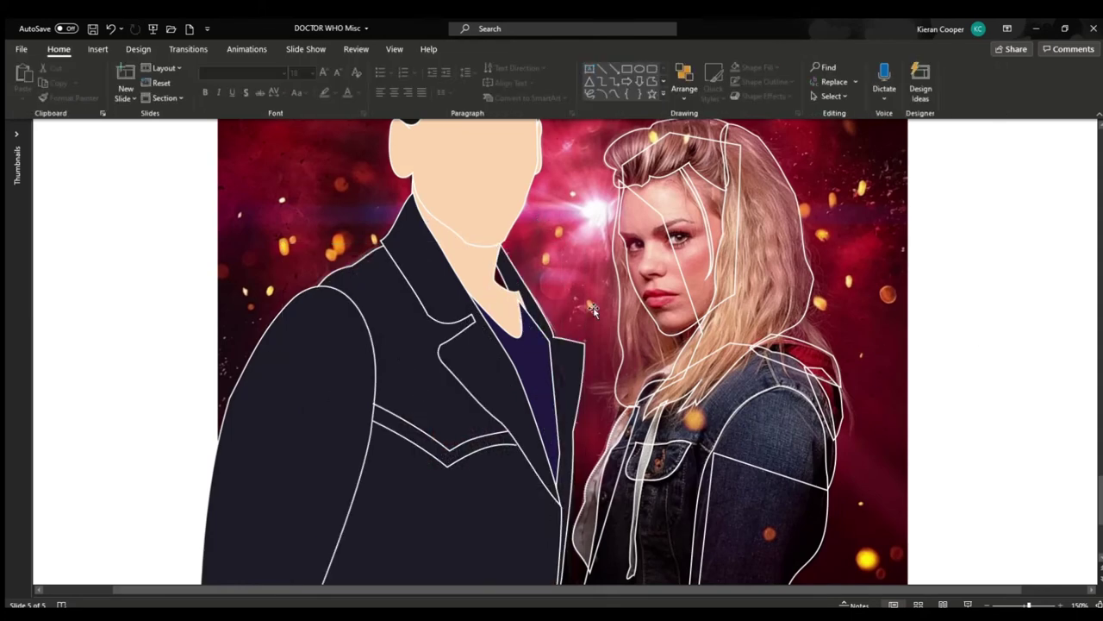
click(535, 322)
click(768, 72)
click(768, 73)
- Bring the man's face, near ear and hair shapes forward together
click(488, 208)
scroll(489, 207, up, 3)
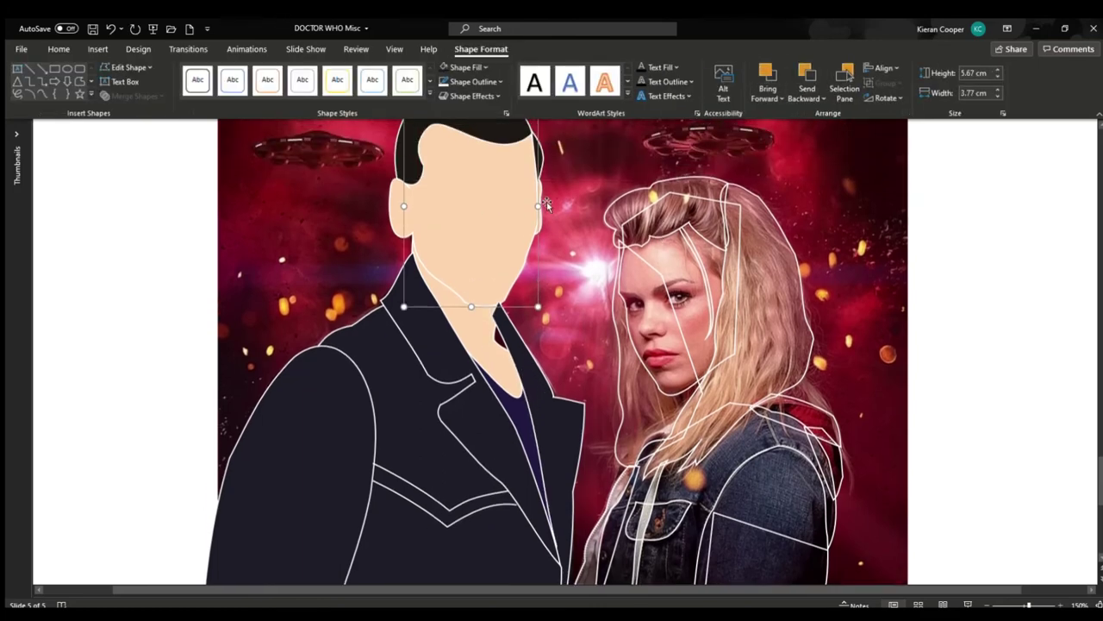
ctrl+click(401, 239)
ctrl+click(480, 150)
click(769, 73)
click(943, 241)
- Bring the man's neck shape forward and place the shirt in front of it
click(485, 367)
click(777, 74)
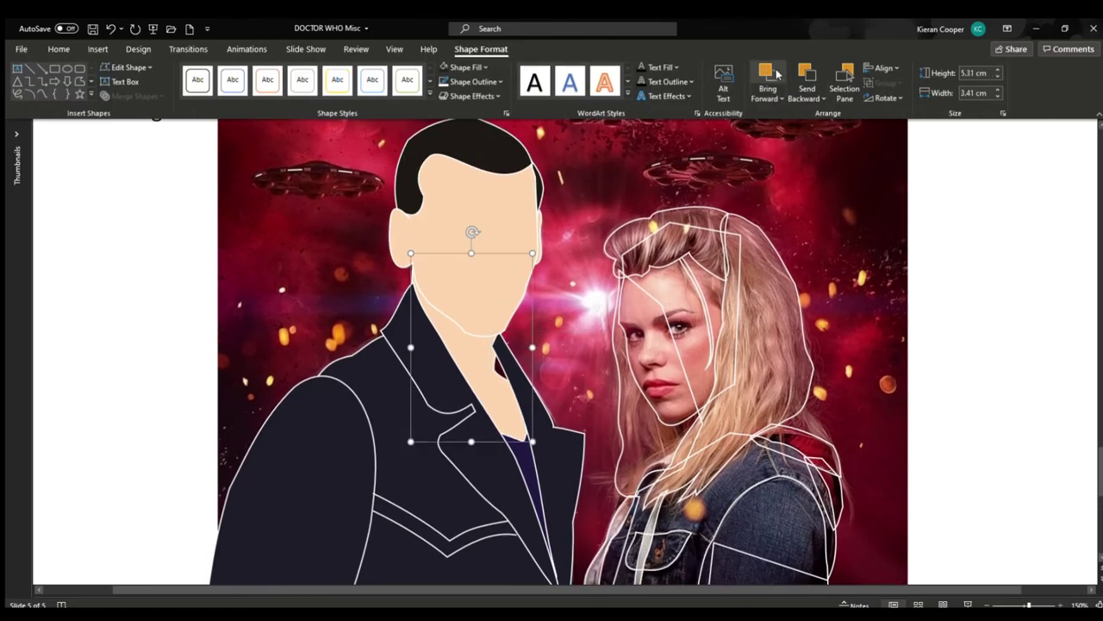
click(777, 75)
click(533, 468)
click(768, 73)
- Bring the coat's near lapel and body shapes forward together
click(455, 430)
ctrl+click(369, 376)
click(768, 73)
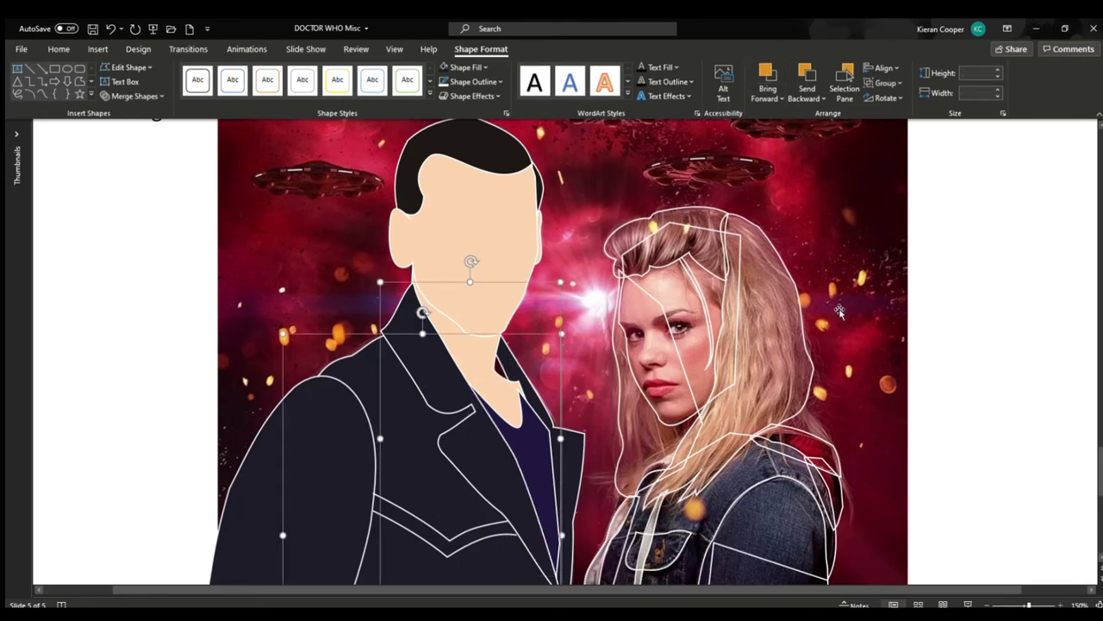
click(840, 311)
- Bring the coat's far lapel forward so it overlaps the shirt
scroll(552, 352, down, 1)
drag(173, 250, 606, 509)
click(569, 381)
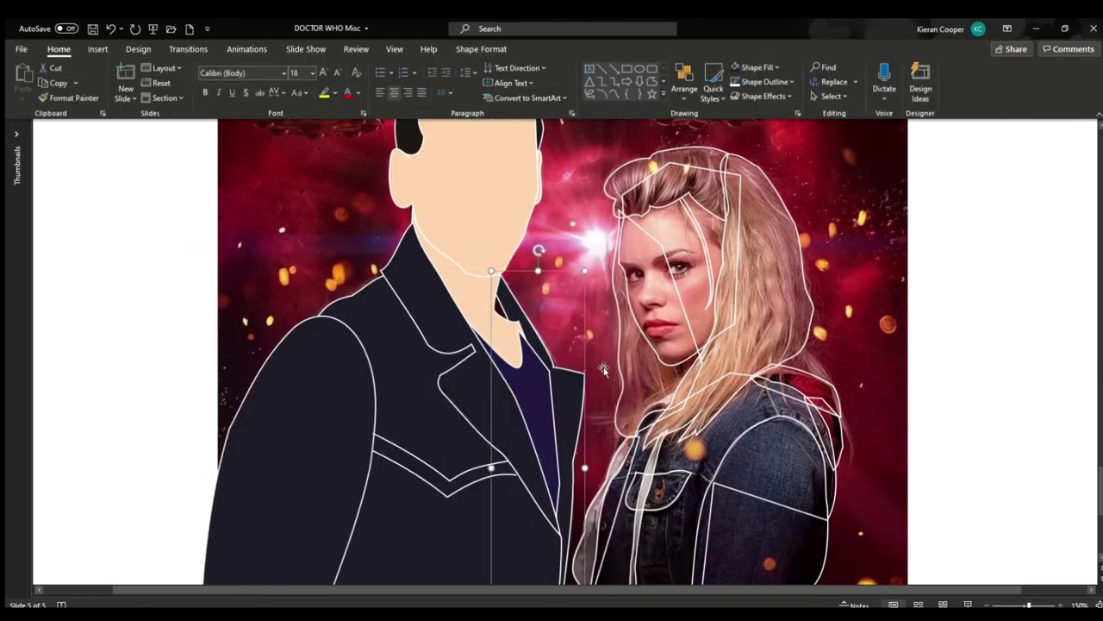
click(529, 365)
double_click(565, 392)
click(768, 73)
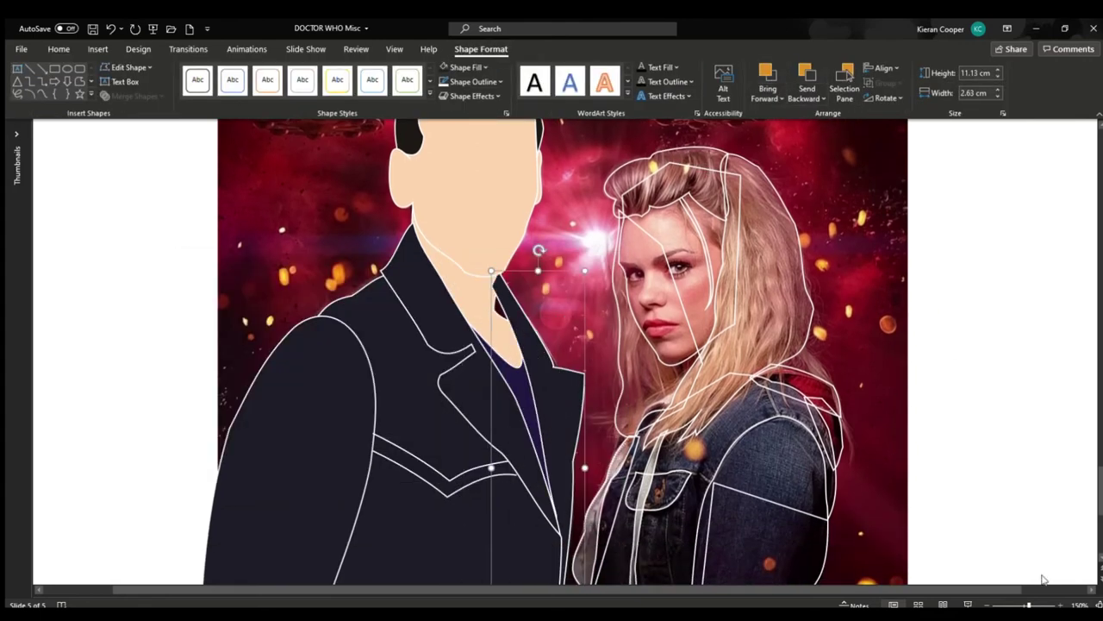
- Edit the points where the far lapel meets the man's neck to close the gap between them
click(1044, 605)
scroll(754, 447, up, 1)
scroll(754, 447, up, 1)
click(131, 67)
click(144, 105)
drag(476, 191, 480, 240)
drag(490, 165, 488, 161)
click(480, 240)
drag(512, 298, 525, 268)
click(615, 340)
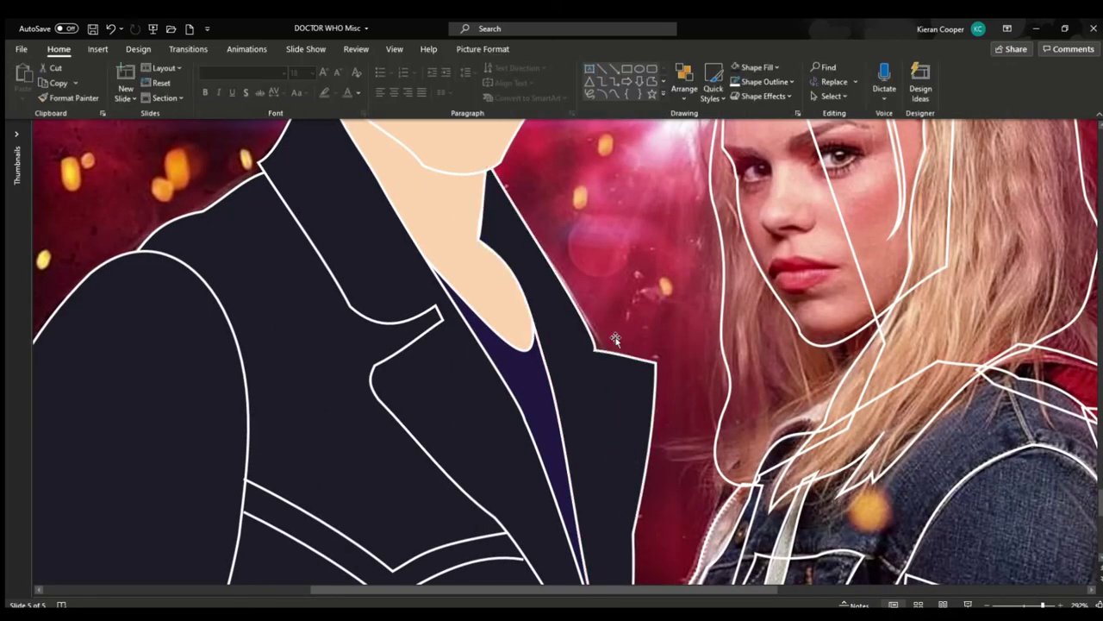
- Pull the man's sleeve shape inward at its lower outer edge, toward the photo's edge
click(988, 605)
click(988, 605)
click(988, 605)
click(358, 540)
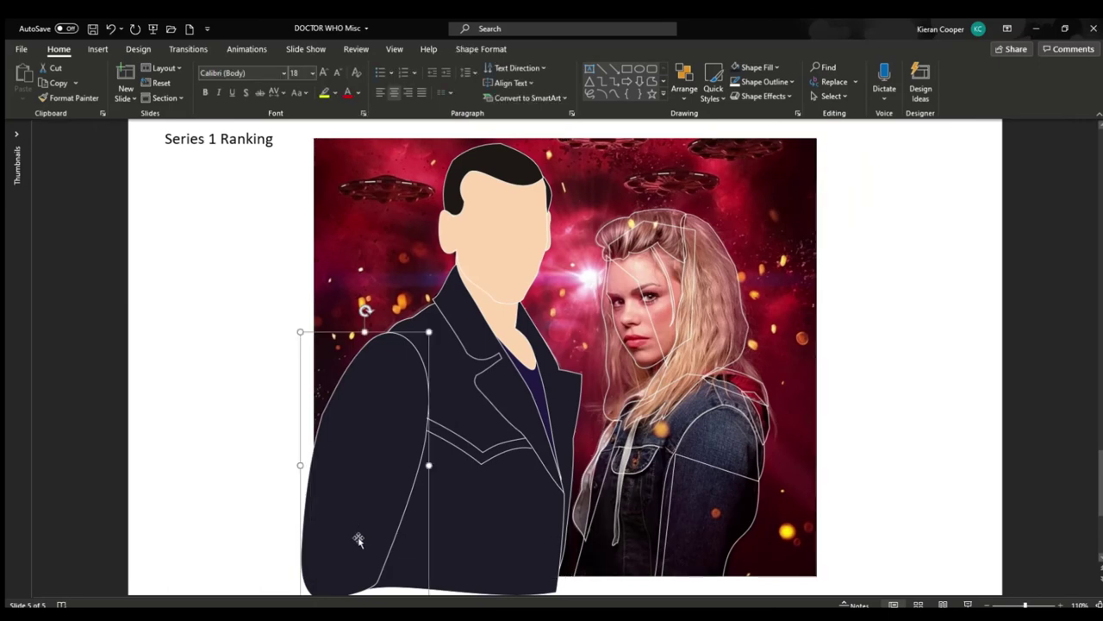
click(466, 52)
click(131, 68)
click(145, 105)
scroll(328, 432, down, 1)
drag(301, 531, 309, 530)
- Reshape the sleeve's lower end and move the coat body's lower back corner up behind the sleeve
click(473, 543)
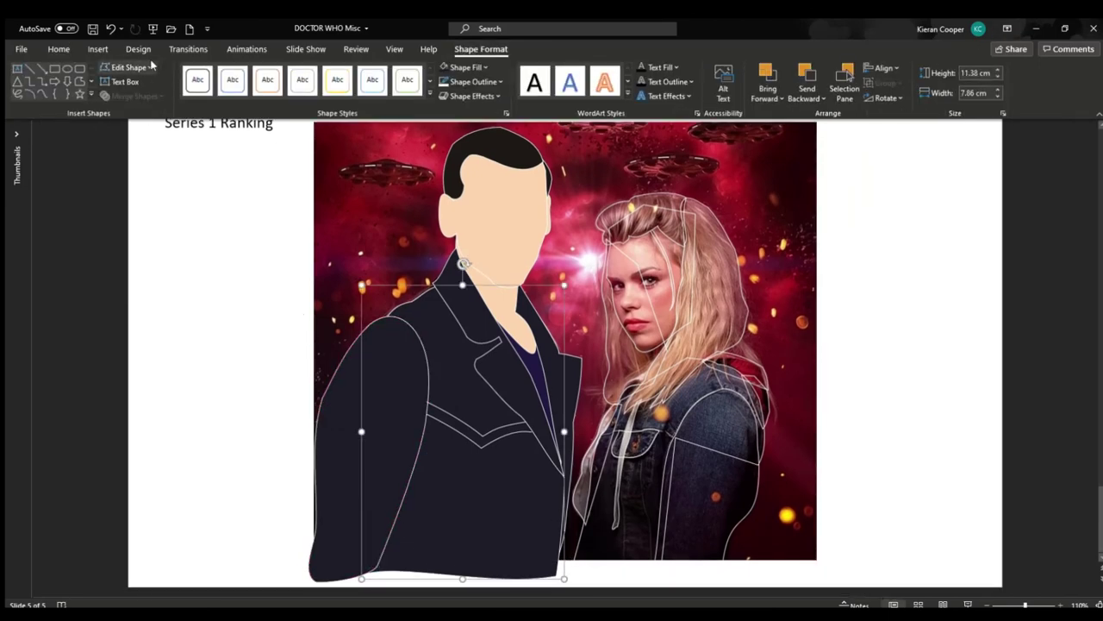
click(359, 517)
click(131, 67)
click(144, 106)
click(493, 521)
drag(322, 602, 366, 534)
click(131, 68)
click(145, 105)
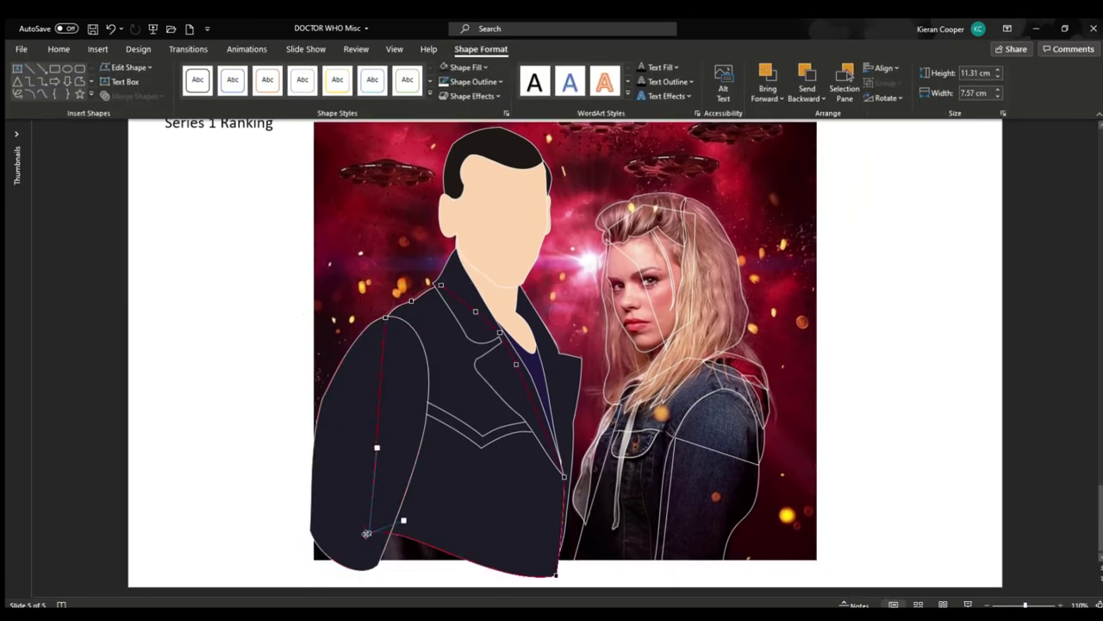
click(941, 382)
- Fill the woman's face shape with the same light peach skin tone as the man's
drag(1025, 605, 1034, 605)
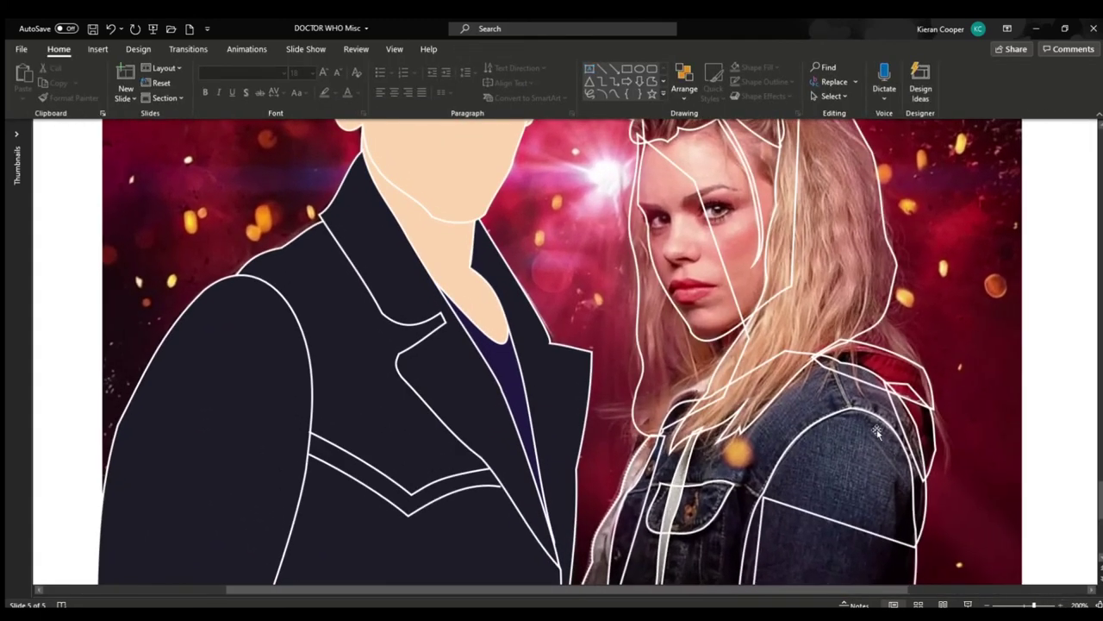
scroll(874, 436, up, 3)
drag(733, 590, 822, 590)
scroll(557, 426, up, 1)
click(553, 454)
click(762, 68)
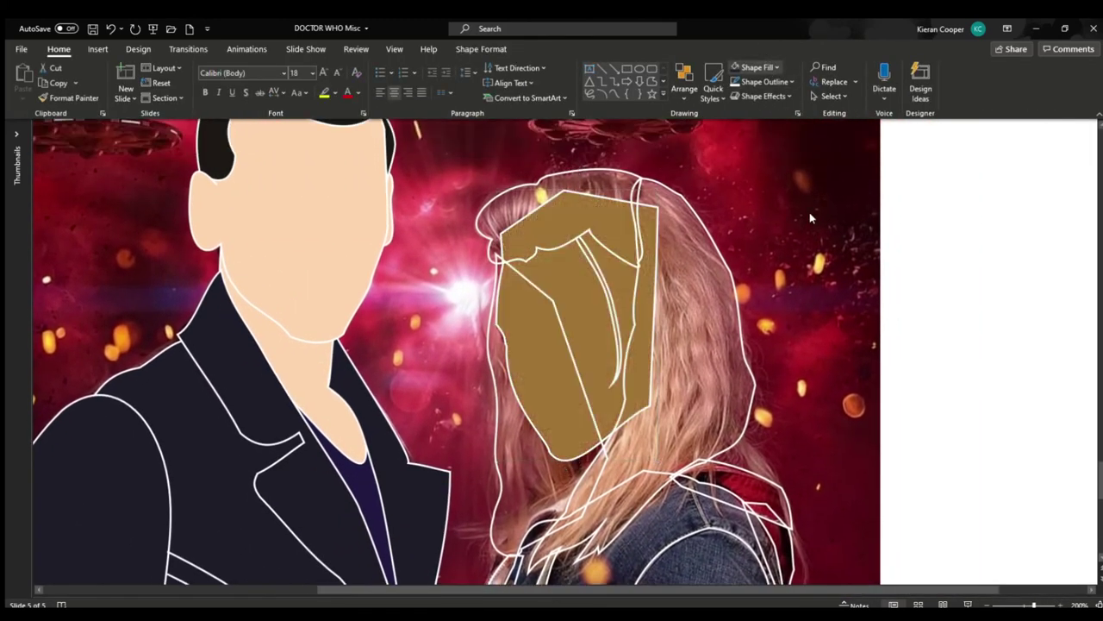
click(810, 216)
click(966, 347)
- Fill the woman's front hair shape with golden blonde and send it backward behind her face
scroll(966, 348, down, 1)
click(588, 206)
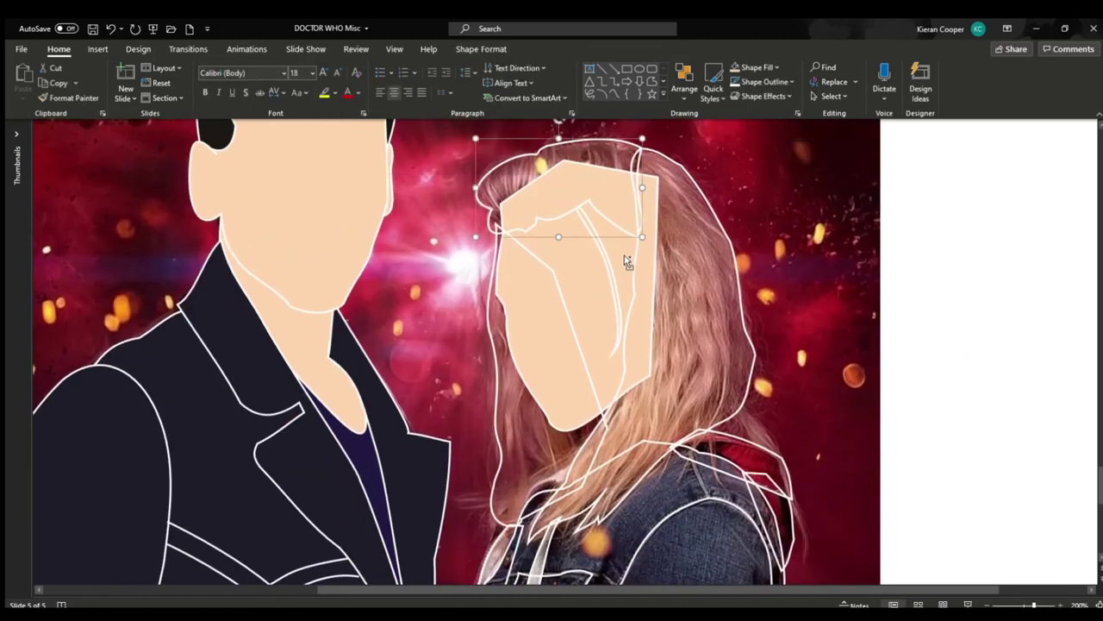
click(567, 303)
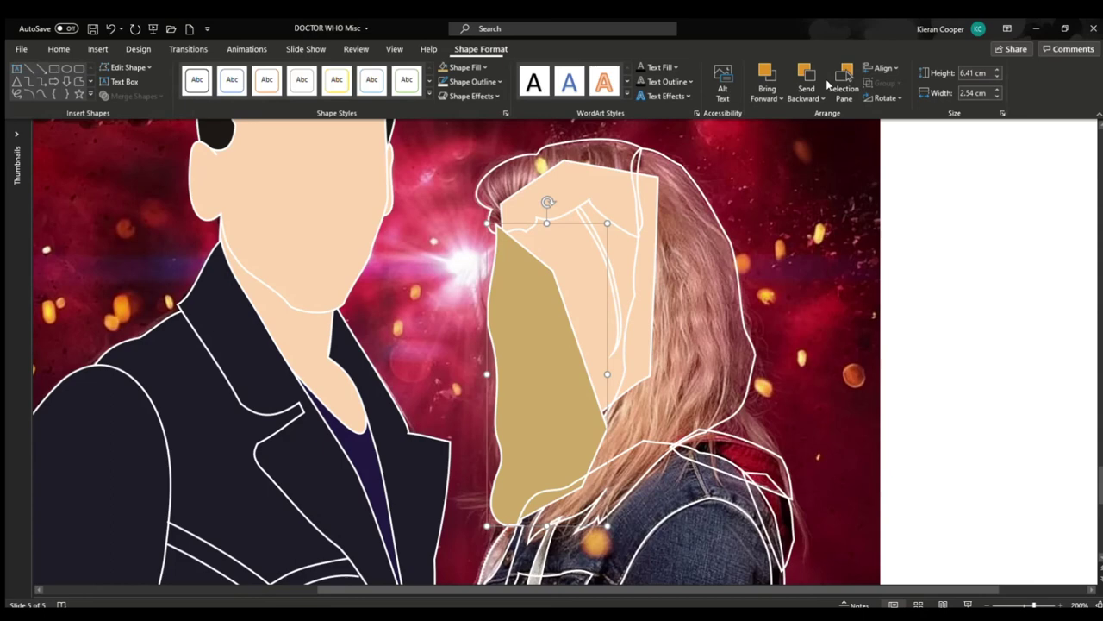
click(807, 89)
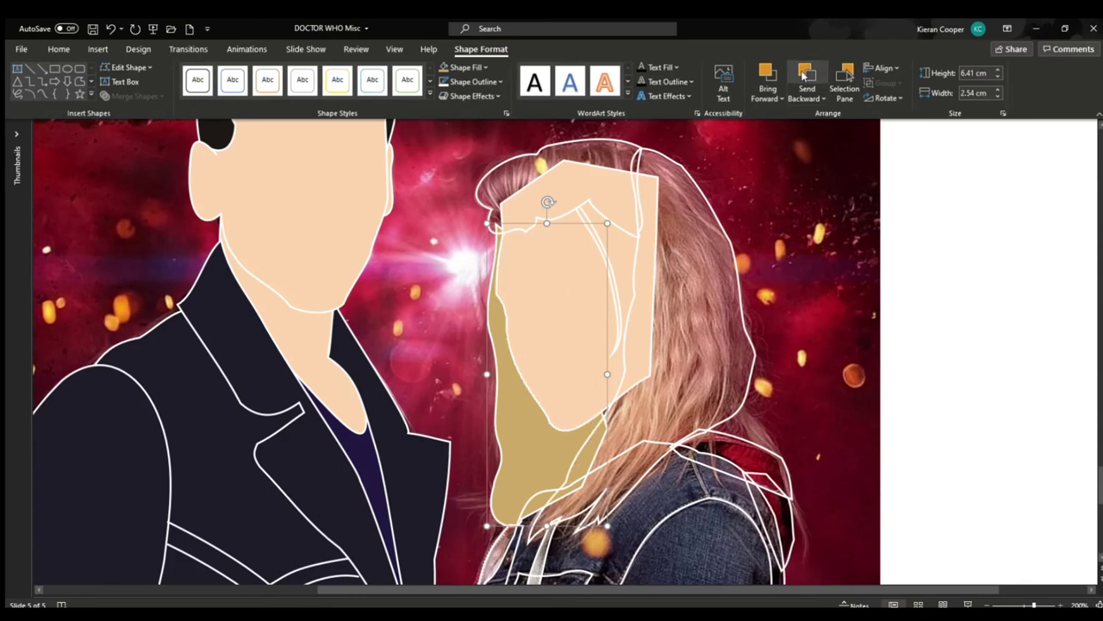
- Fill the woman's swept-back top hair and the thin strand over her face with the same golden blonde
click(603, 216)
click(444, 68)
click(965, 347)
click(580, 218)
click(444, 67)
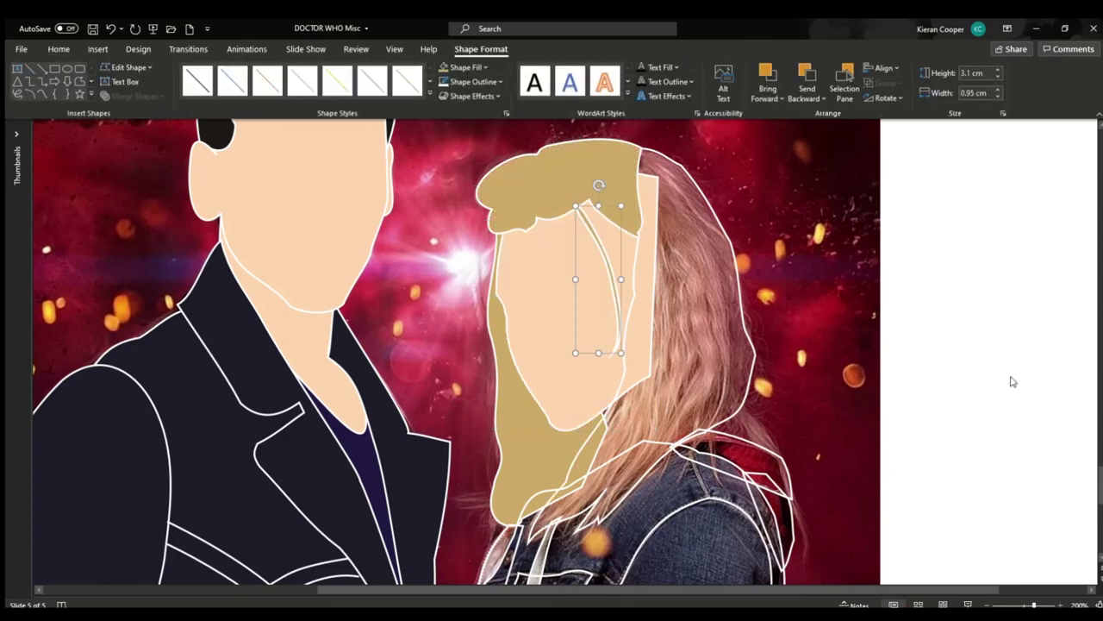
click(1011, 382)
- Fill the woman's long back hair shape with the same golden blonde
click(729, 237)
click(444, 67)
click(942, 327)
scroll(941, 327, down, 1)
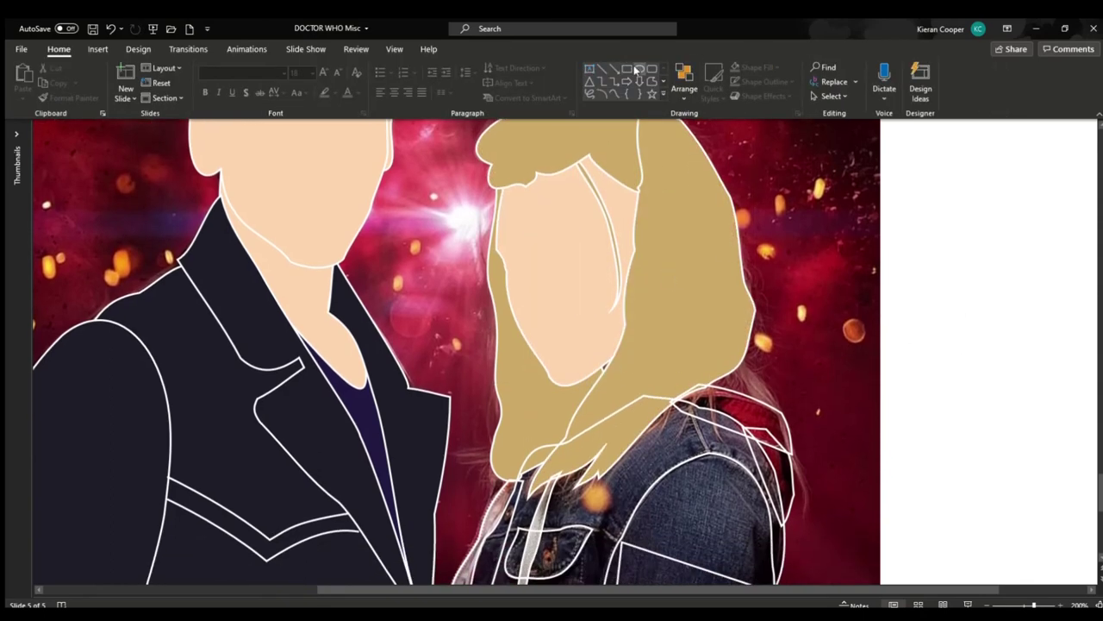
- Draw an oval about 1.22 cm high and 1.1 cm wide at the woman's neck and fill it with her light peach skin tone
click(635, 67)
drag(591, 336, 644, 393)
click(443, 81)
click(444, 67)
click(1051, 399)
- Layer the woman's neck oval behind her face and hair shapes
click(618, 364)
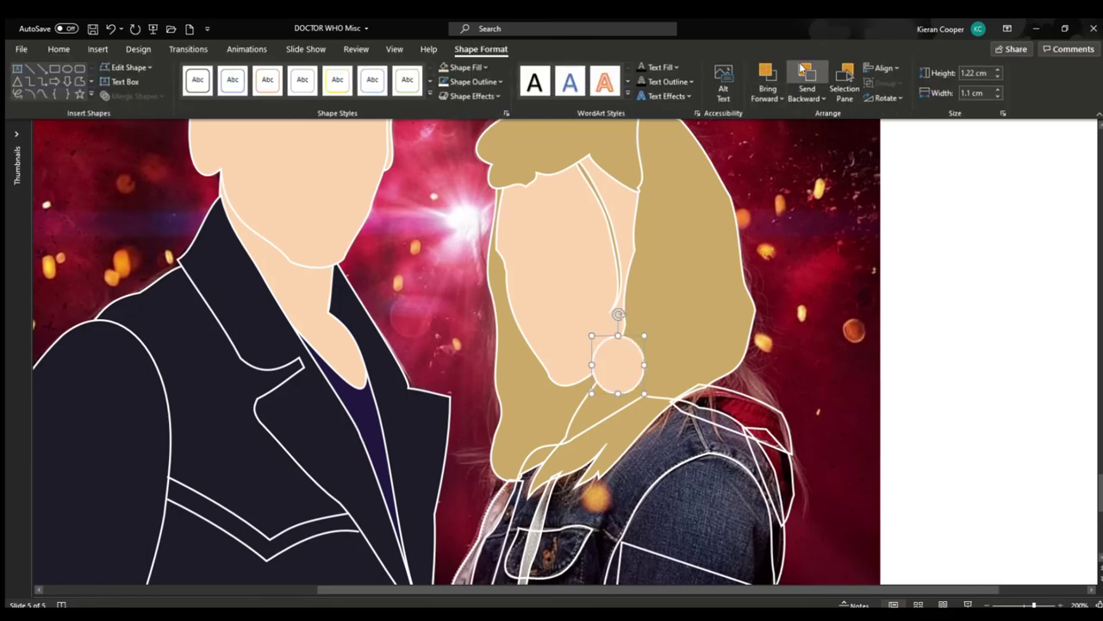
click(808, 94)
click(823, 128)
click(767, 74)
click(931, 333)
- Fill the woman's hoodie drawstring shape with light grey
scroll(931, 332, down, 3)
click(521, 448)
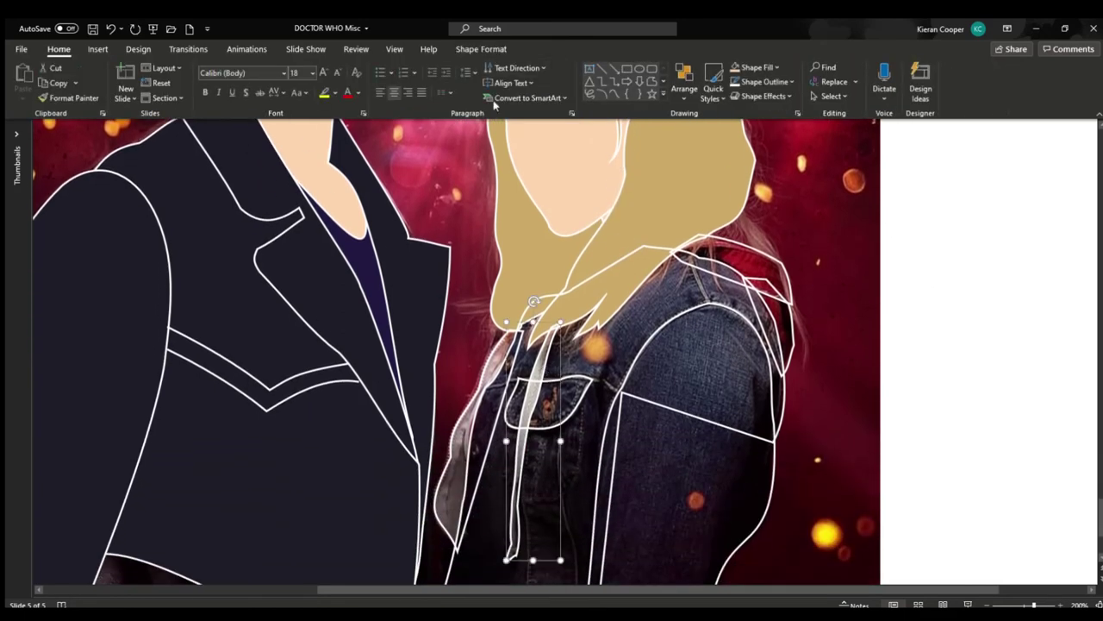
click(762, 68)
click(735, 125)
- Fill the woman's hoodie front panel with mid grey and send it backward behind the jacket outlines
click(489, 363)
click(762, 69)
click(730, 132)
click(481, 50)
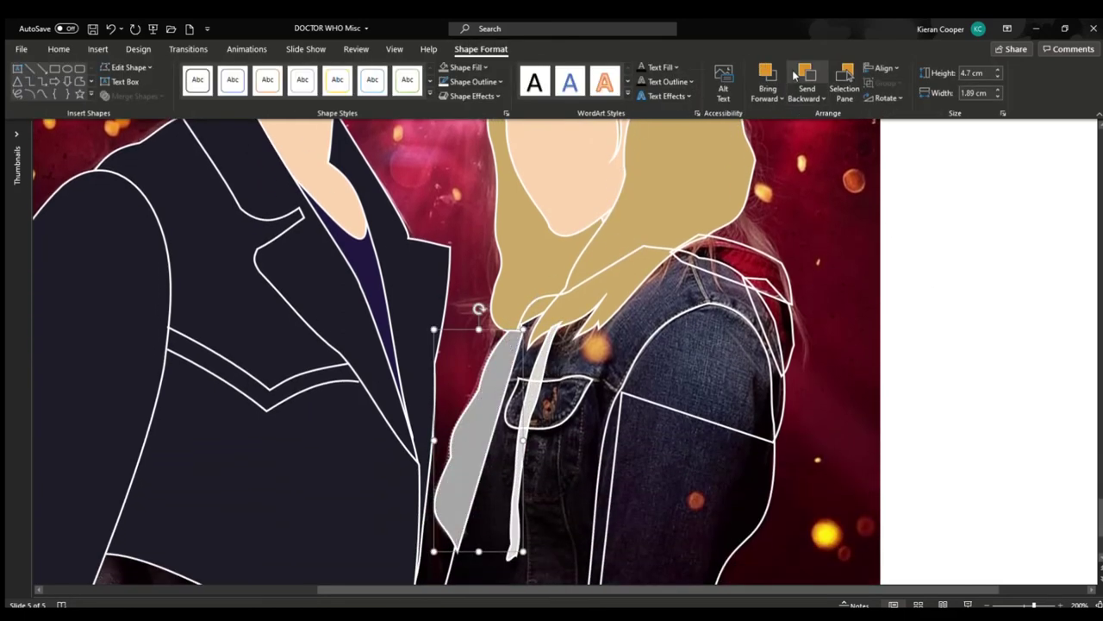
click(808, 94)
click(823, 128)
- Fill both pieces of the woman's hood with dark red
click(713, 259)
shift+click(792, 323)
click(485, 67)
click(472, 235)
- Send the two red hood pieces backward behind the woman's jacket outlines
click(748, 261)
click(752, 261)
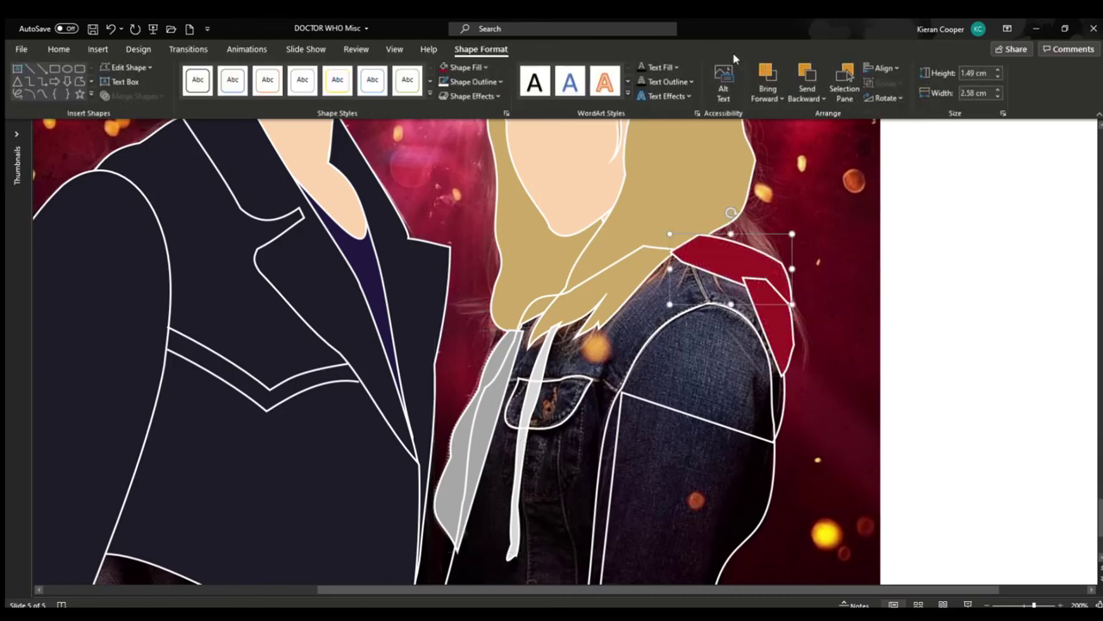
click(809, 76)
click(779, 329)
click(818, 78)
click(931, 333)
- Fill the woman's jacket pocket and sleeve shapes with dark denim blue
click(551, 398)
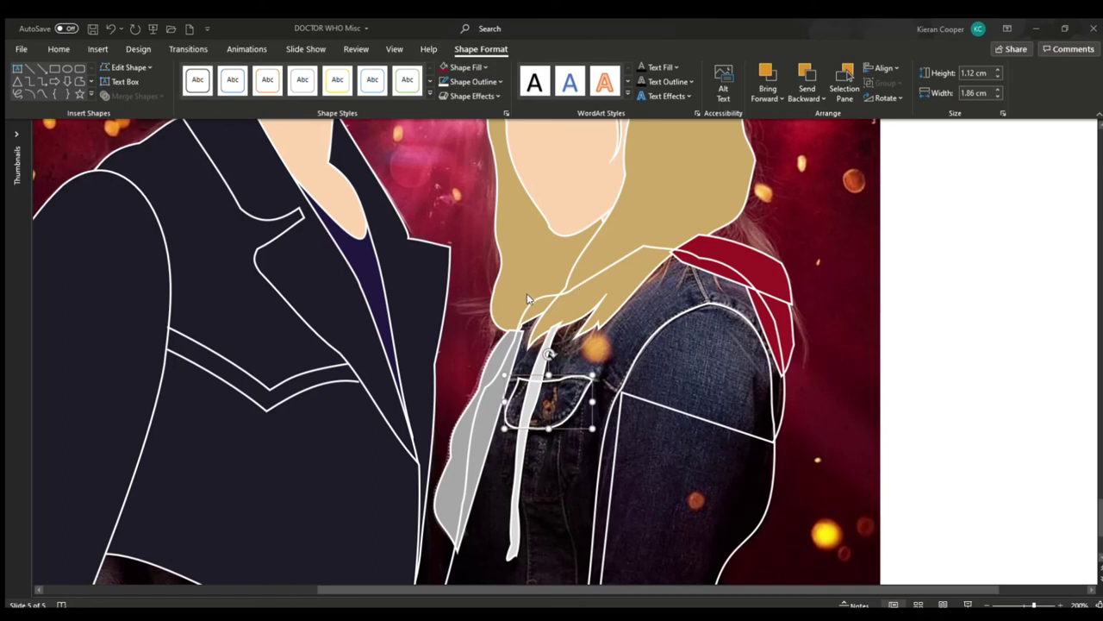
click(613, 213)
click(813, 74)
click(724, 305)
click(445, 67)
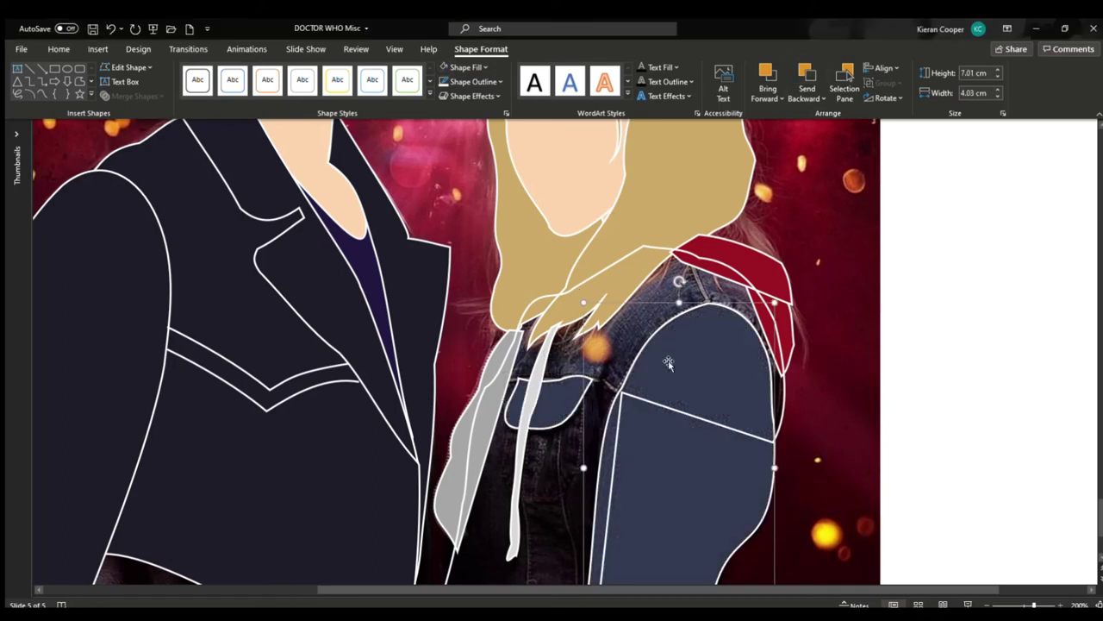
- Fill the woman's jacket body with the same denim blue and send it backward behind her hair, pocket, drawstring and hood
click(783, 415)
click(783, 418)
key(ctrl+shift+v)
click(807, 82)
click(807, 82)
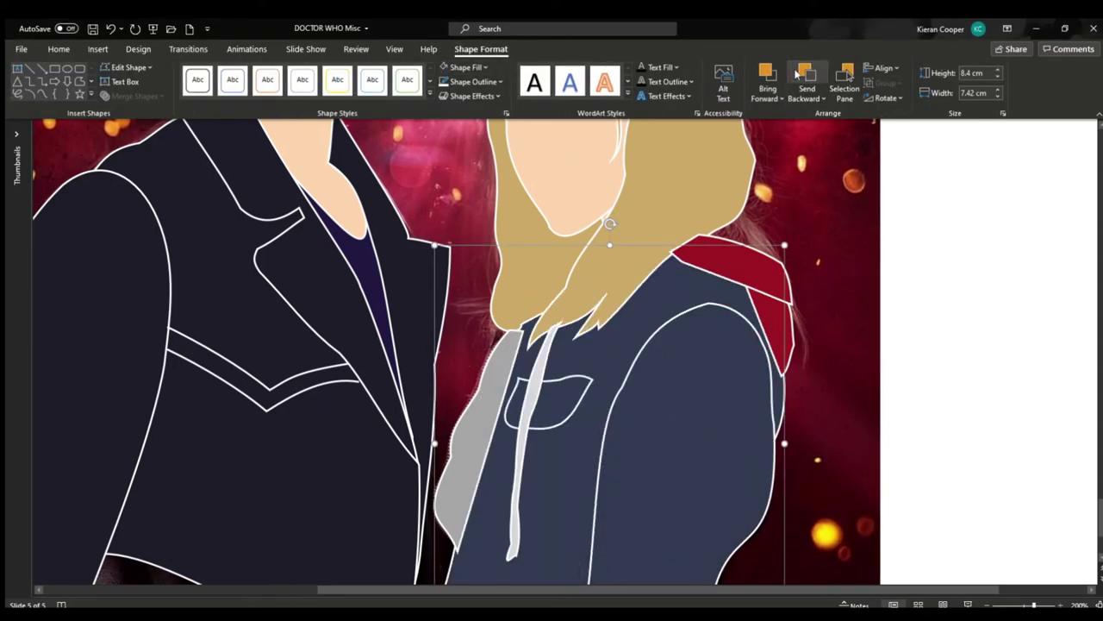
click(807, 74)
- Send the grey hoodie panel backward behind the woman's jacket body
click(483, 402)
click(805, 73)
click(960, 294)
- Edit the points of the woman's jacket body, slightly shifting a point beside the lower edge of her sleeve
scroll(960, 294, down, 3)
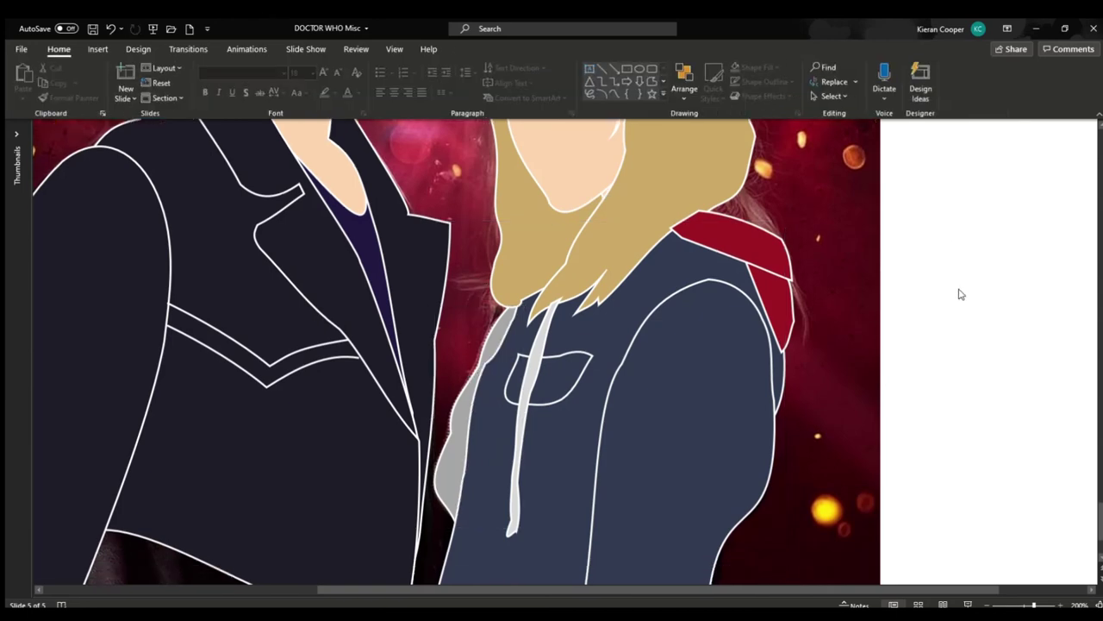
click(551, 522)
click(128, 68)
click(133, 98)
drag(594, 556, 588, 545)
click(960, 393)
scroll(714, 414, up, 2)
click(767, 293)
click(481, 49)
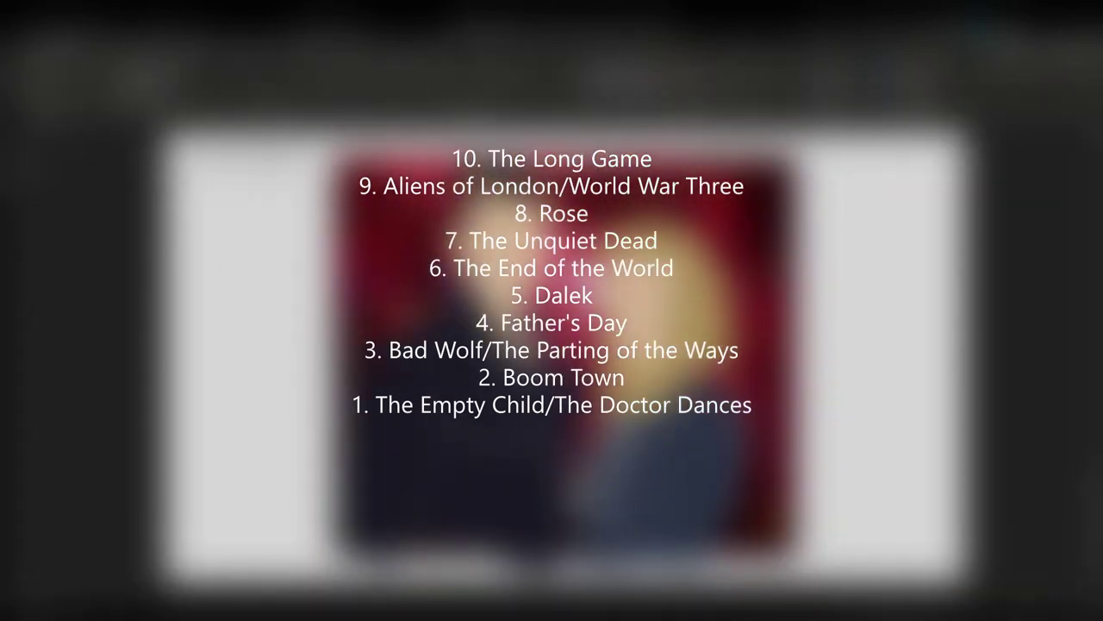
- Move the reference photo aside, clear of the two illustrated figures
drag(568, 358, 905, 286)
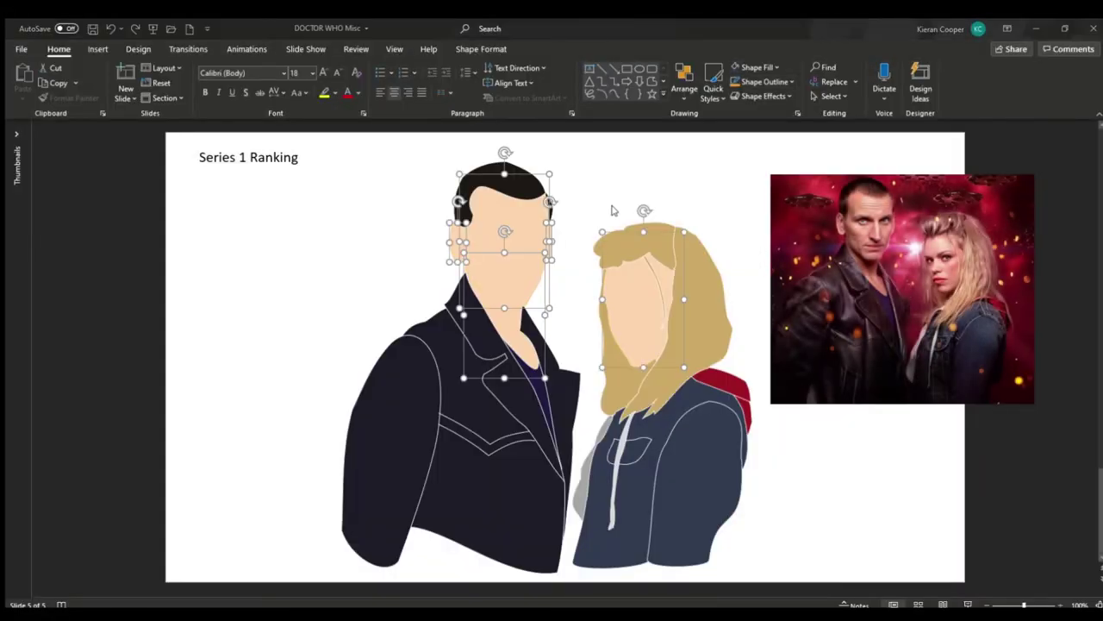
click(614, 210)
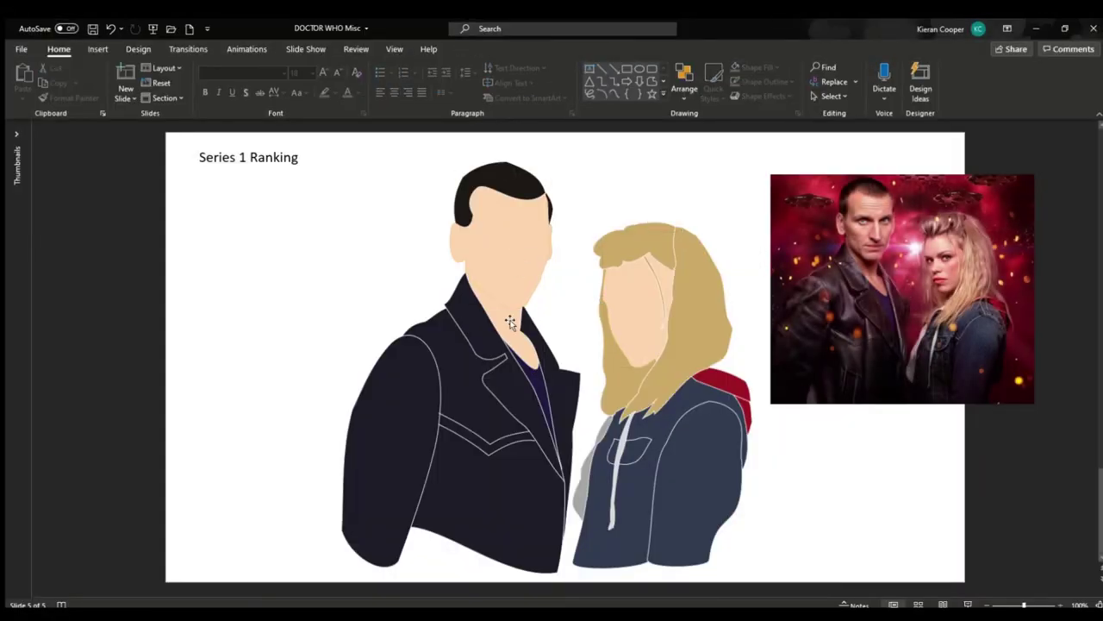
- Match the outlines of the man's two hair shapes to their black fill
click(508, 318)
click(532, 184)
shift+click(552, 207)
click(786, 82)
click(788, 294)
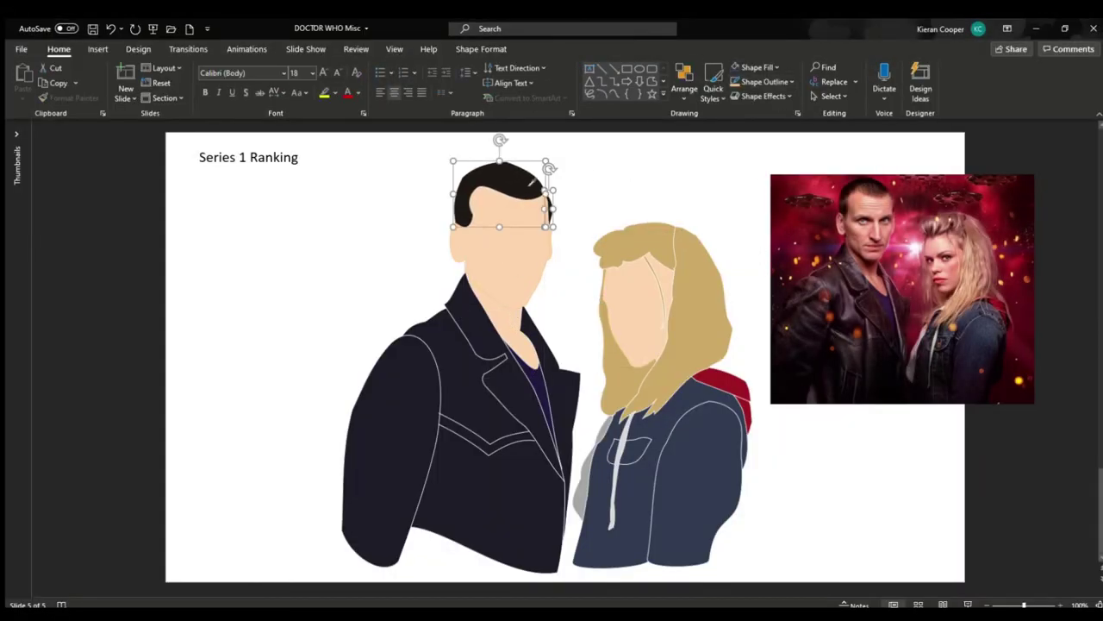
click(528, 183)
- Match the outline of the man's shirt to its dark purple fill
click(767, 82)
click(779, 278)
click(603, 243)
click(574, 293)
click(500, 404)
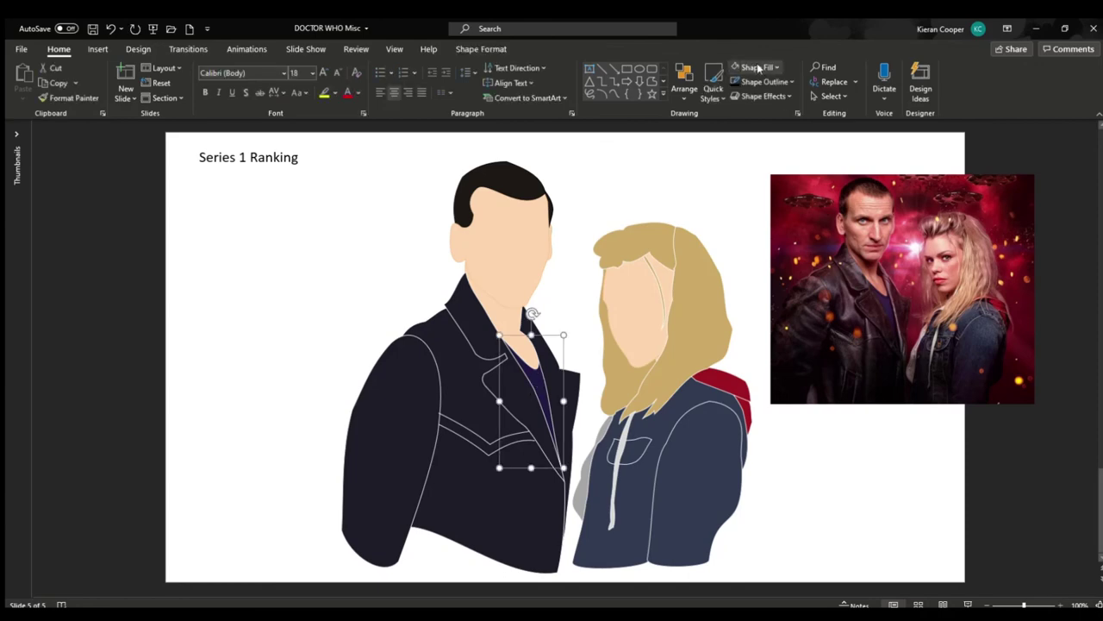
key(Escape)
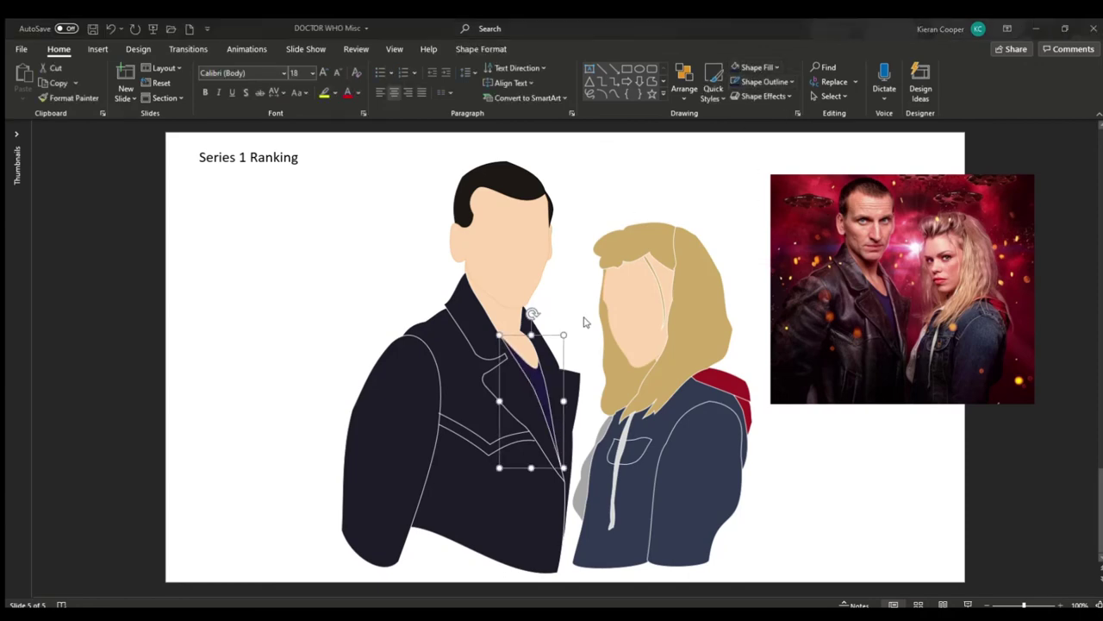
- Recolour the outlines of the man's jacket body, sleeve, lapels and chest seam from white to near-black
click(512, 389)
shift+click(512, 391)
shift+click(426, 416)
shift+click(497, 446)
shift+click(498, 446)
shift+click(500, 440)
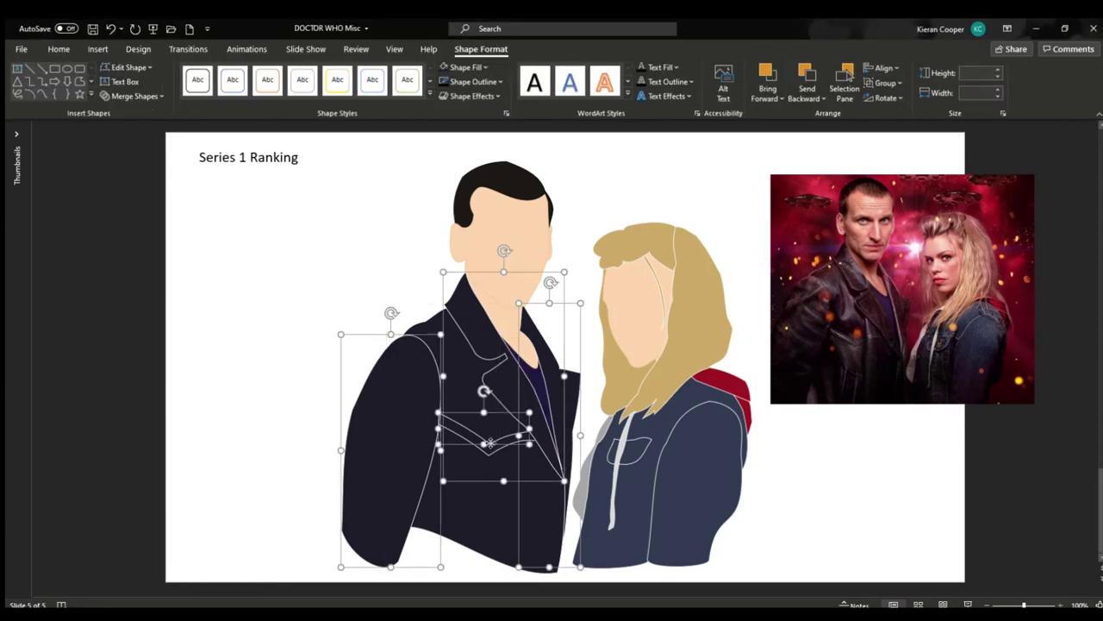
shift+click(500, 450)
shift+click(506, 479)
click(276, 179)
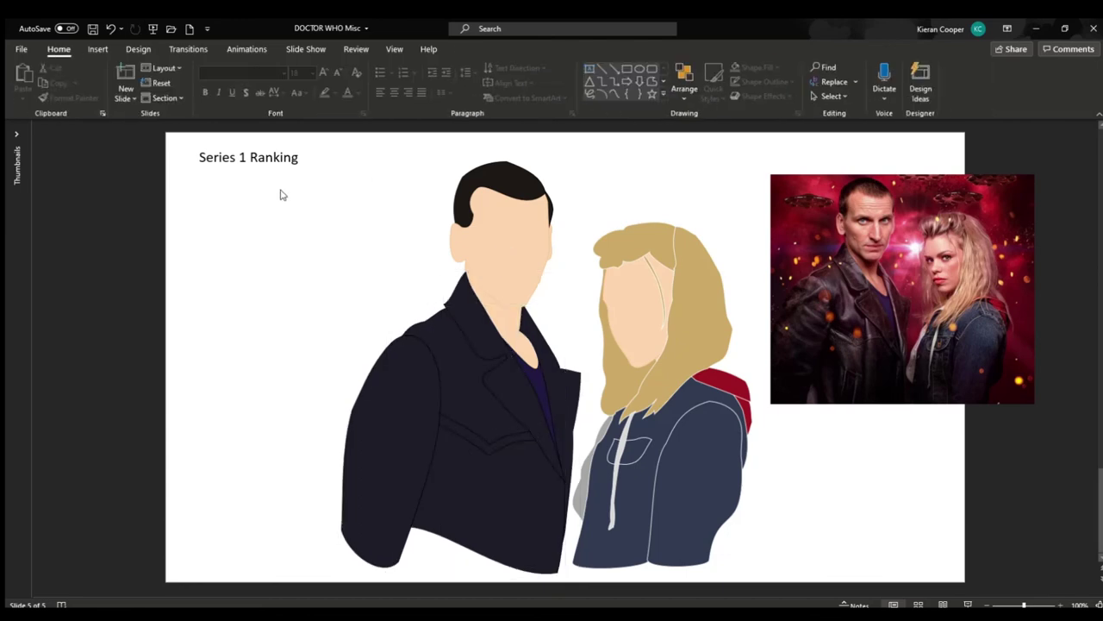
- Edit the points of the man's sleeve, pulling the outer cuff corner inward
click(360, 527)
click(129, 68)
click(131, 101)
drag(343, 530, 356, 529)
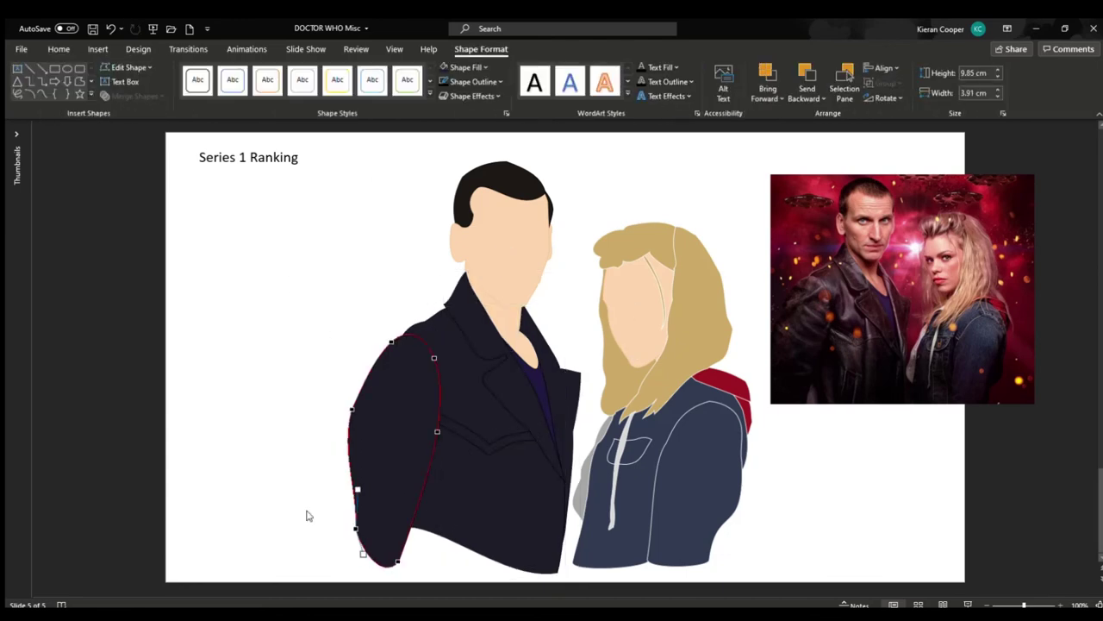
click(247, 506)
- Recolour the outlines of all the woman's hair shapes to a darker golden shade
click(653, 269)
shift+click(712, 333)
shift+click(622, 383)
shift+click(631, 246)
click(472, 68)
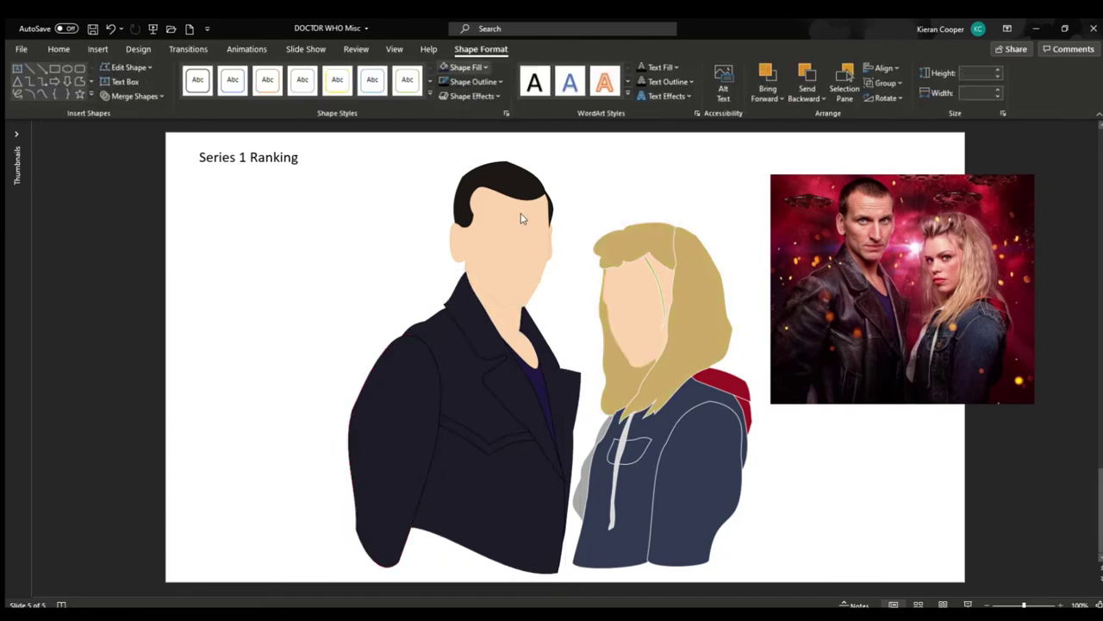
click(521, 214)
click(476, 81)
click(739, 141)
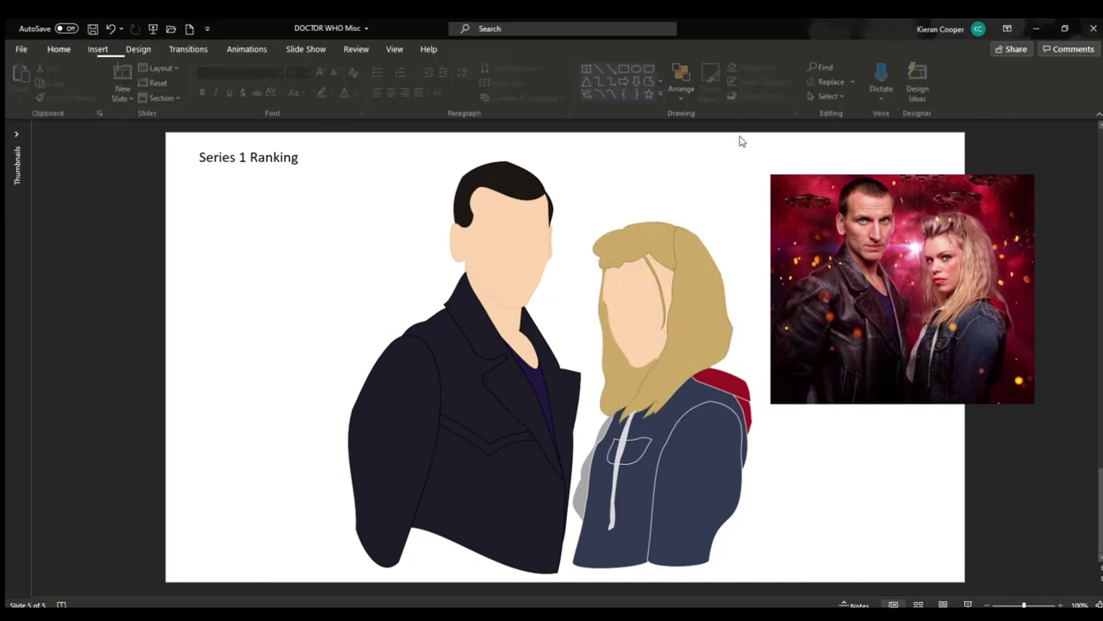
- Replace the white outlines of the woman's hoodie panel, jacket and pocket with darker shades of their fills
click(645, 484)
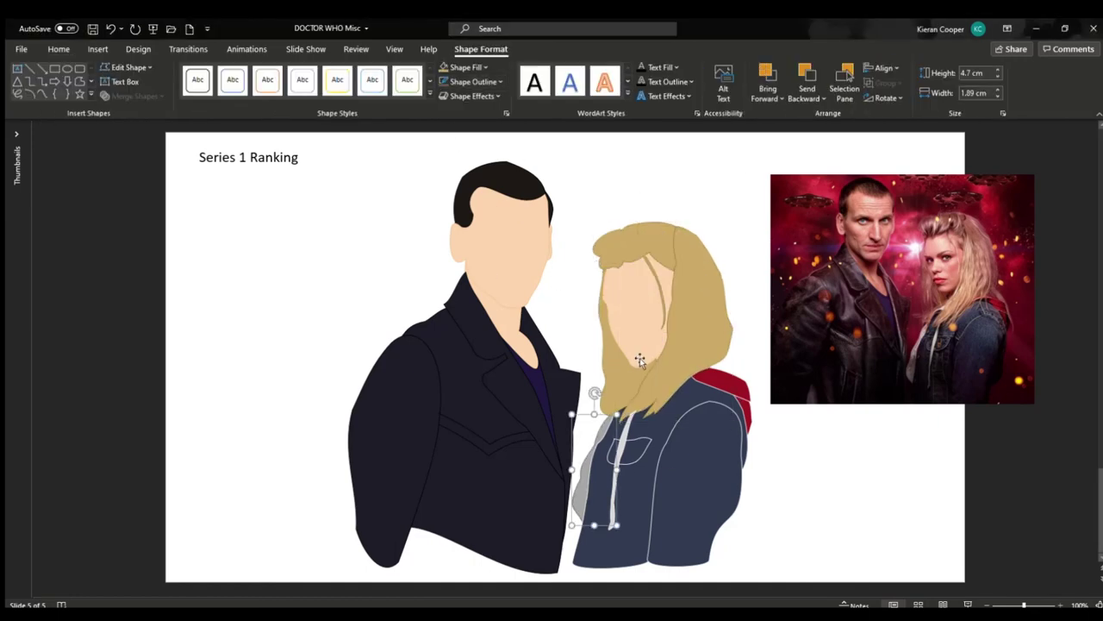
shift+click(523, 239)
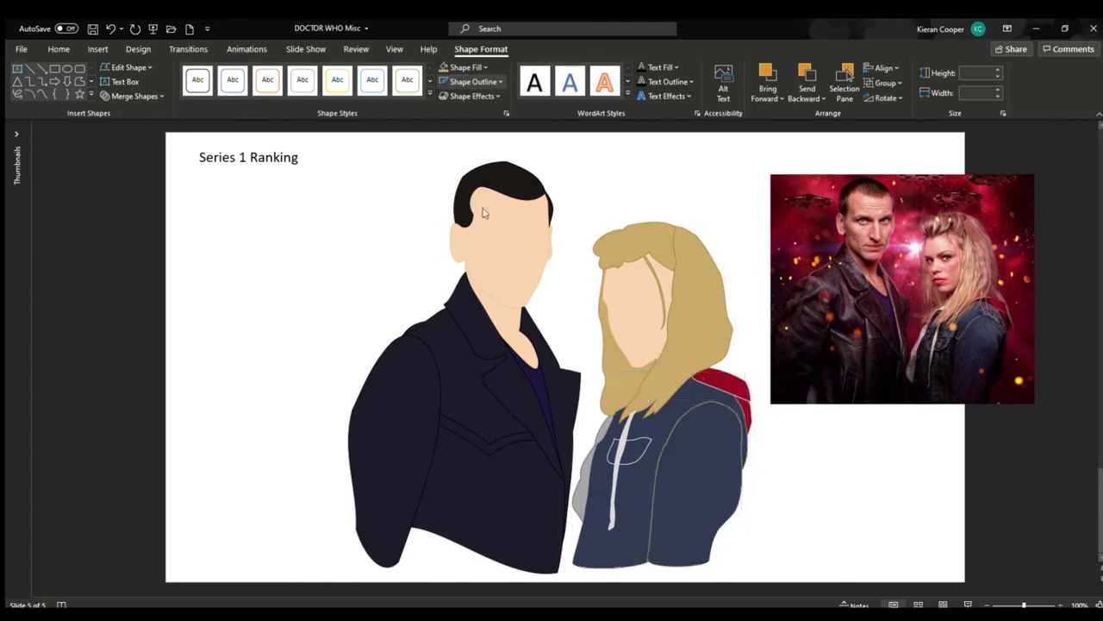
click(540, 253)
click(583, 306)
click(621, 233)
click(797, 503)
click(642, 448)
click(444, 84)
- Replace the white outlines of the woman's two hood pieces with a dark red
click(726, 380)
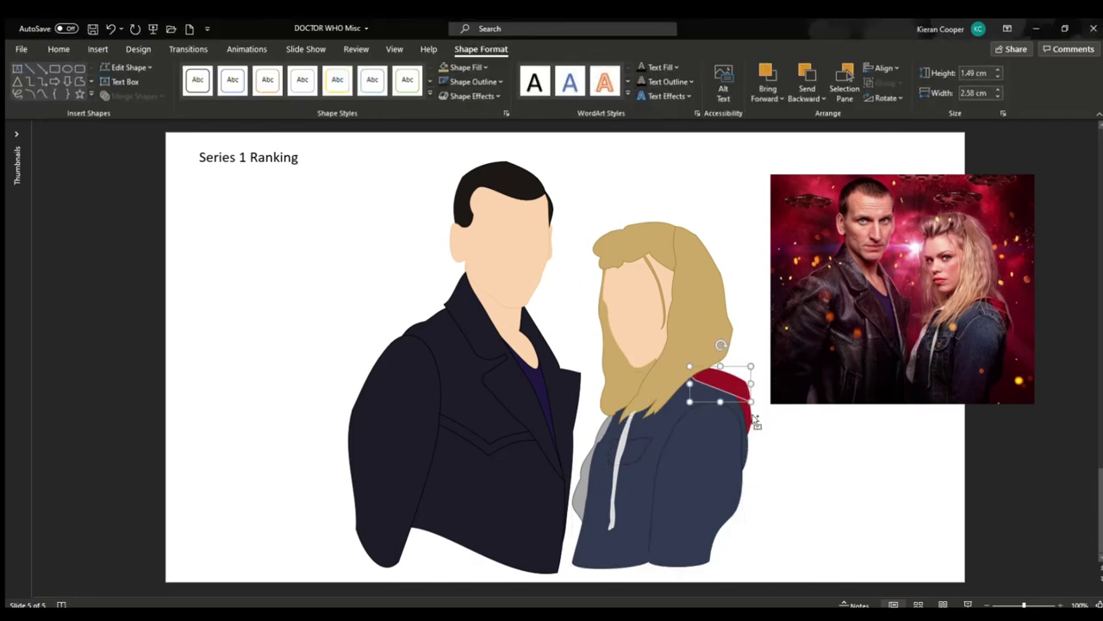
shift+click(748, 422)
click(481, 67)
click(489, 239)
click(614, 230)
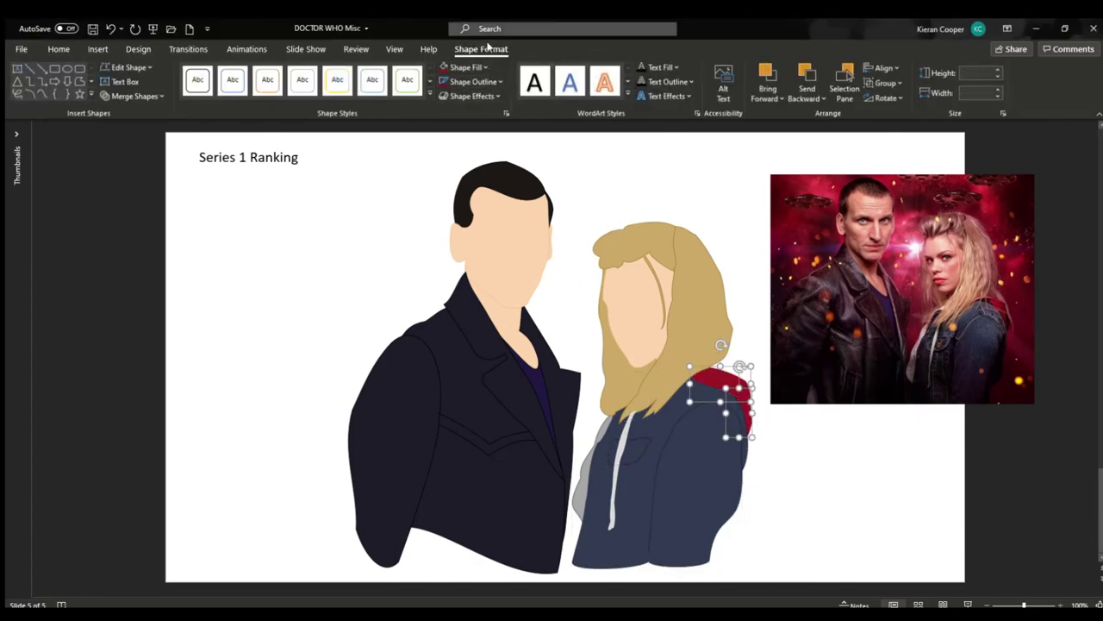
click(624, 200)
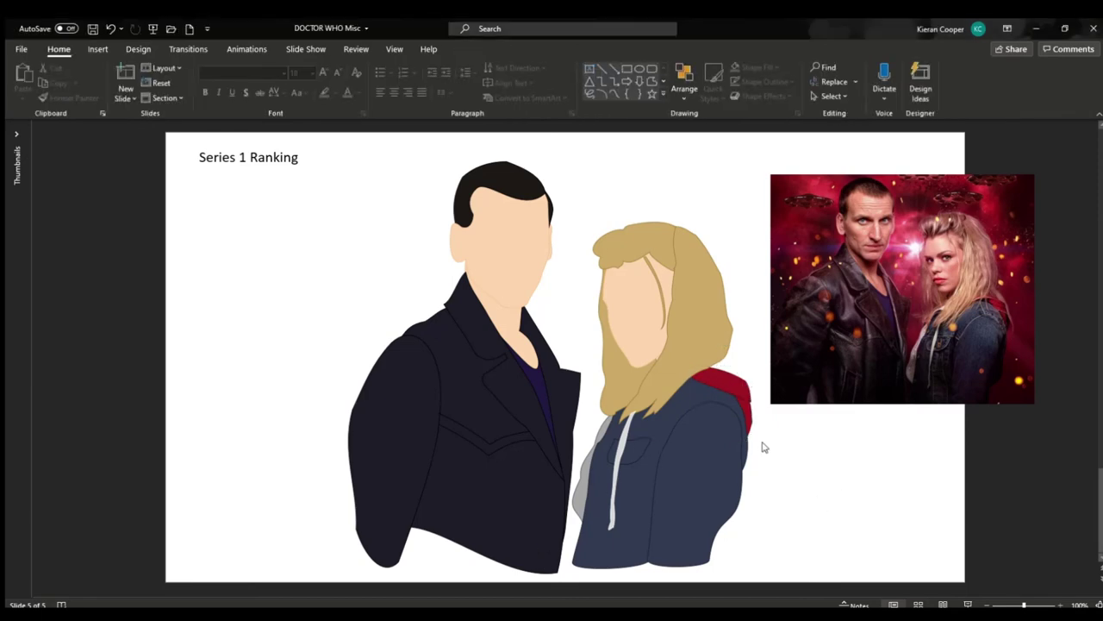
- Apply a linear gradient fill at 90° to the man's neck and place its end stop at 100%
click(686, 470)
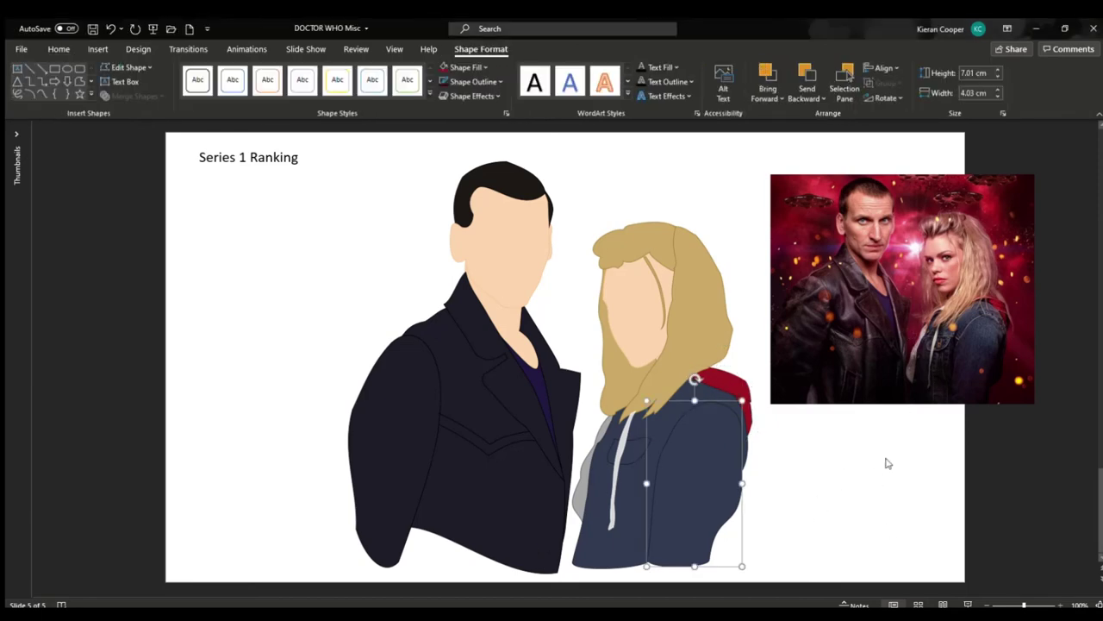
click(518, 325)
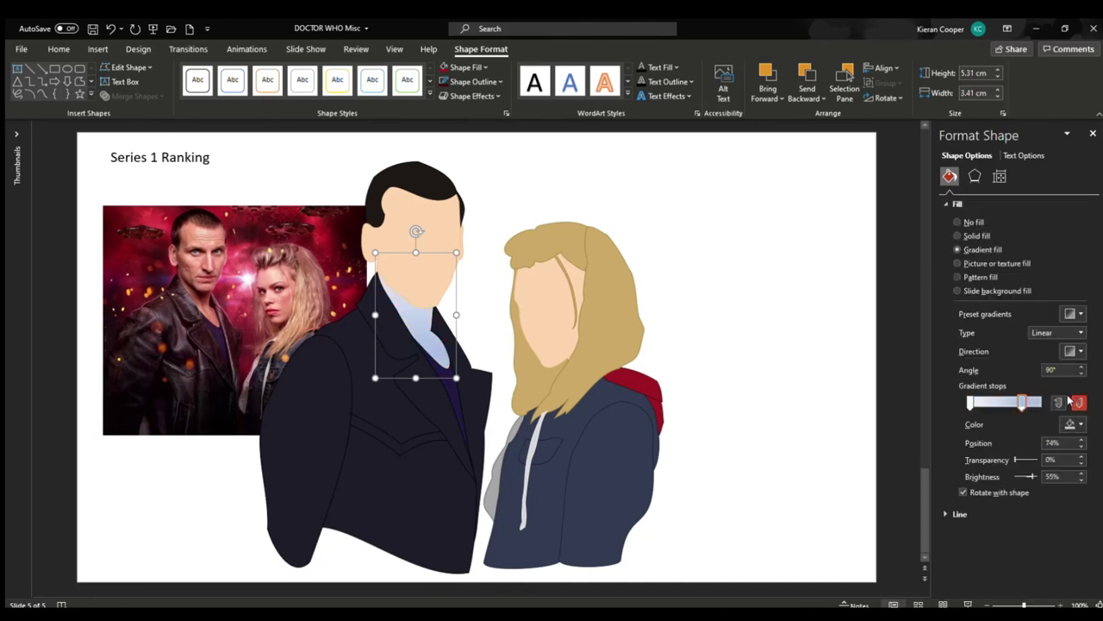
drag(1023, 402, 1039, 402)
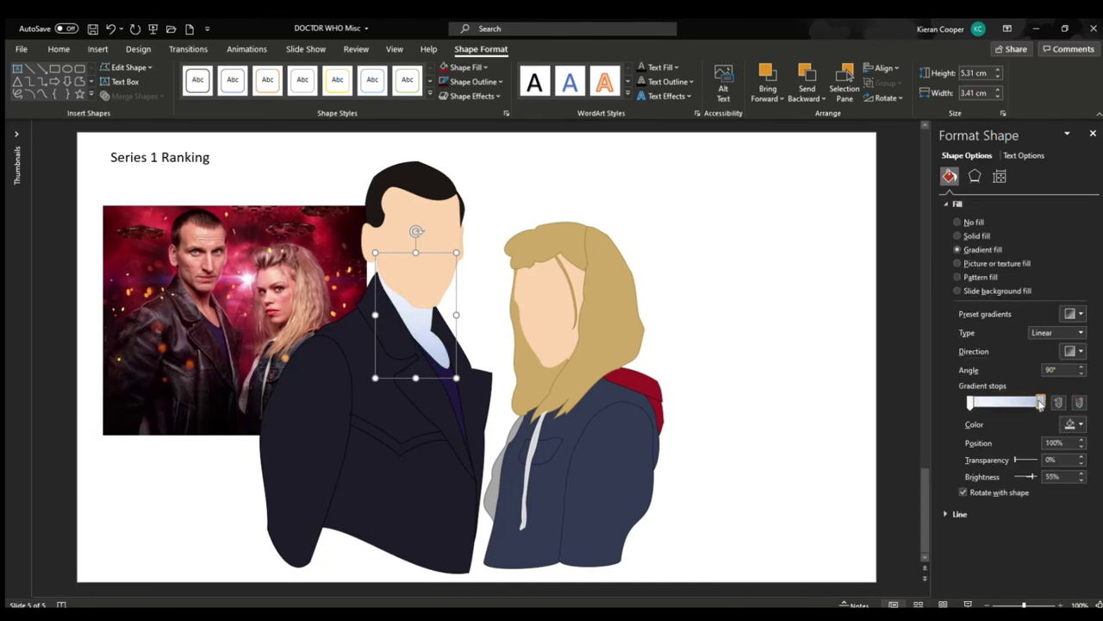
- Recolour both gradient stops of the man's neck with skin tone sampled from his face
click(1073, 424)
click(1022, 586)
click(436, 250)
click(971, 403)
click(1073, 424)
click(1022, 586)
click(436, 250)
click(1035, 402)
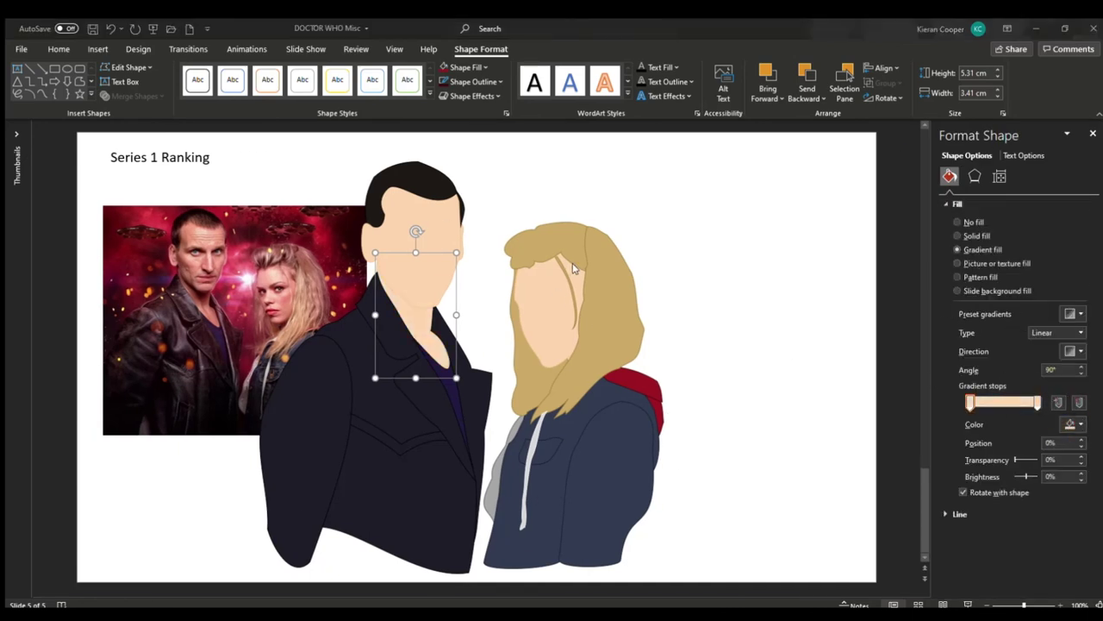
click(843, 429)
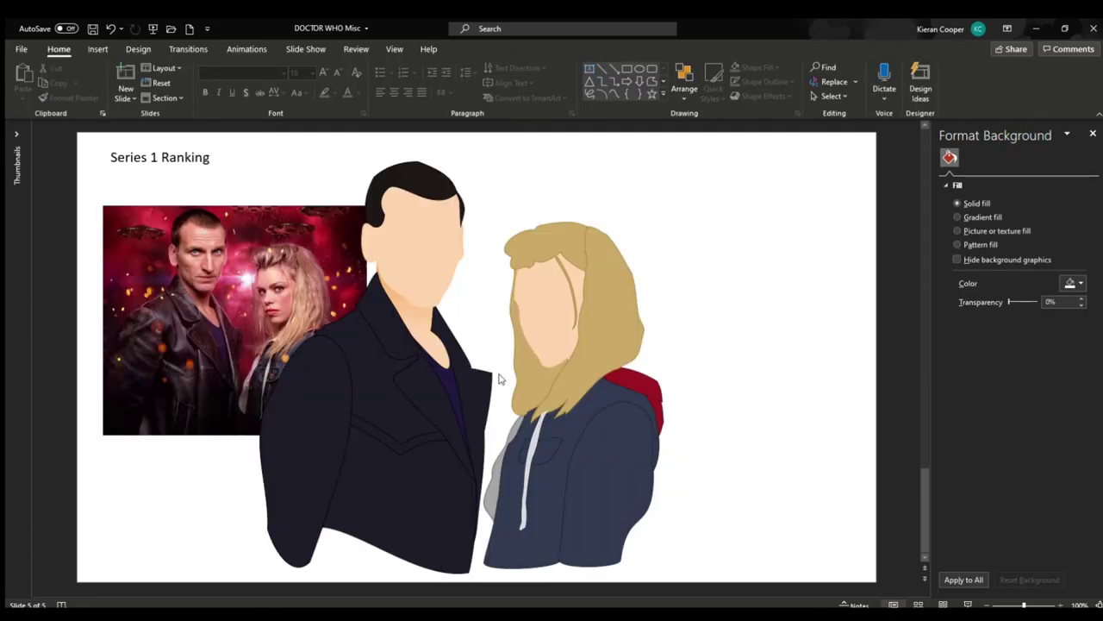
- Narrow the man's sleeve slightly from its outer edge
click(312, 432)
drag(260, 451, 266, 454)
click(748, 338)
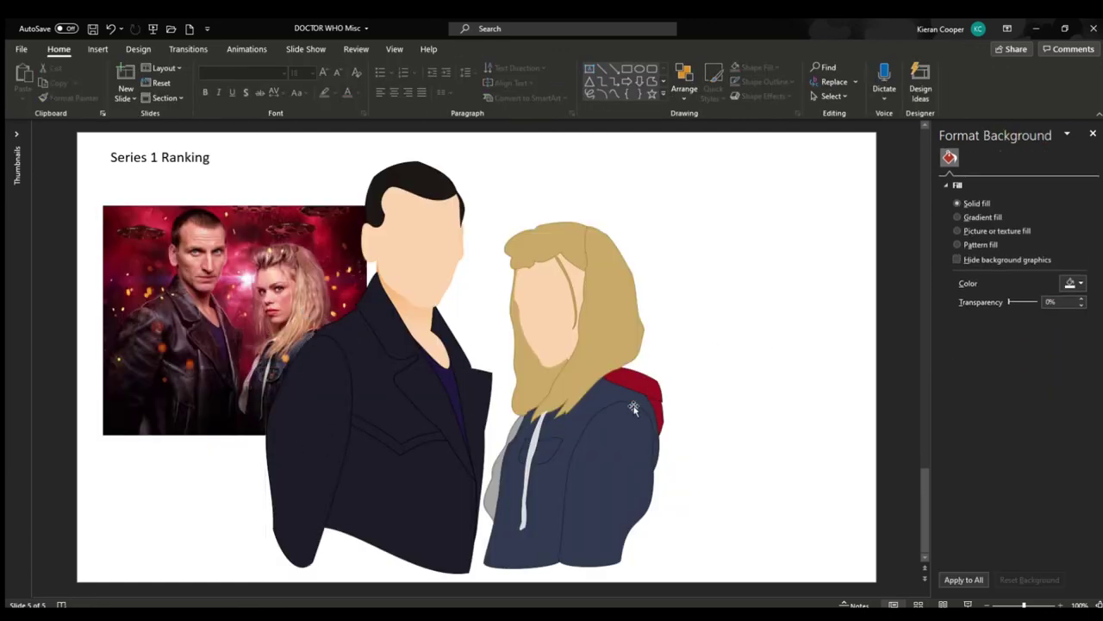